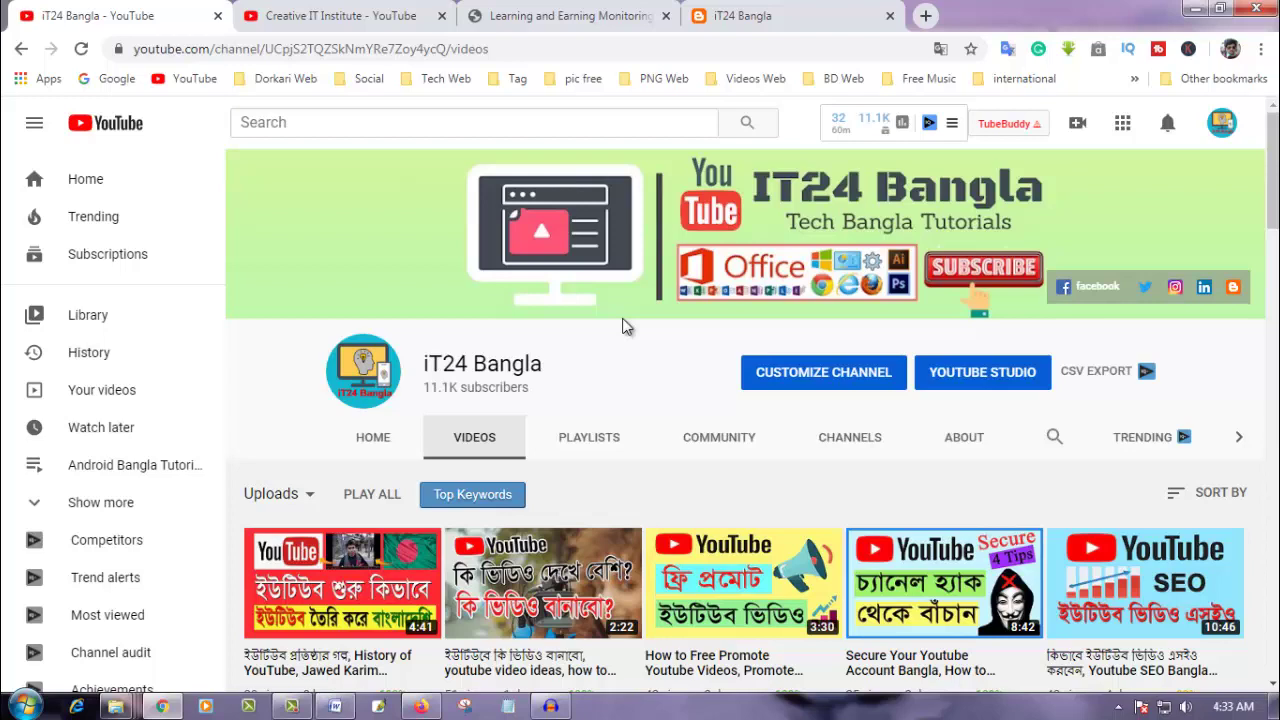
Copy the full text of the Creative IT Institute Micro Stock marketplaces post from Chrome.
left_click(372, 14)
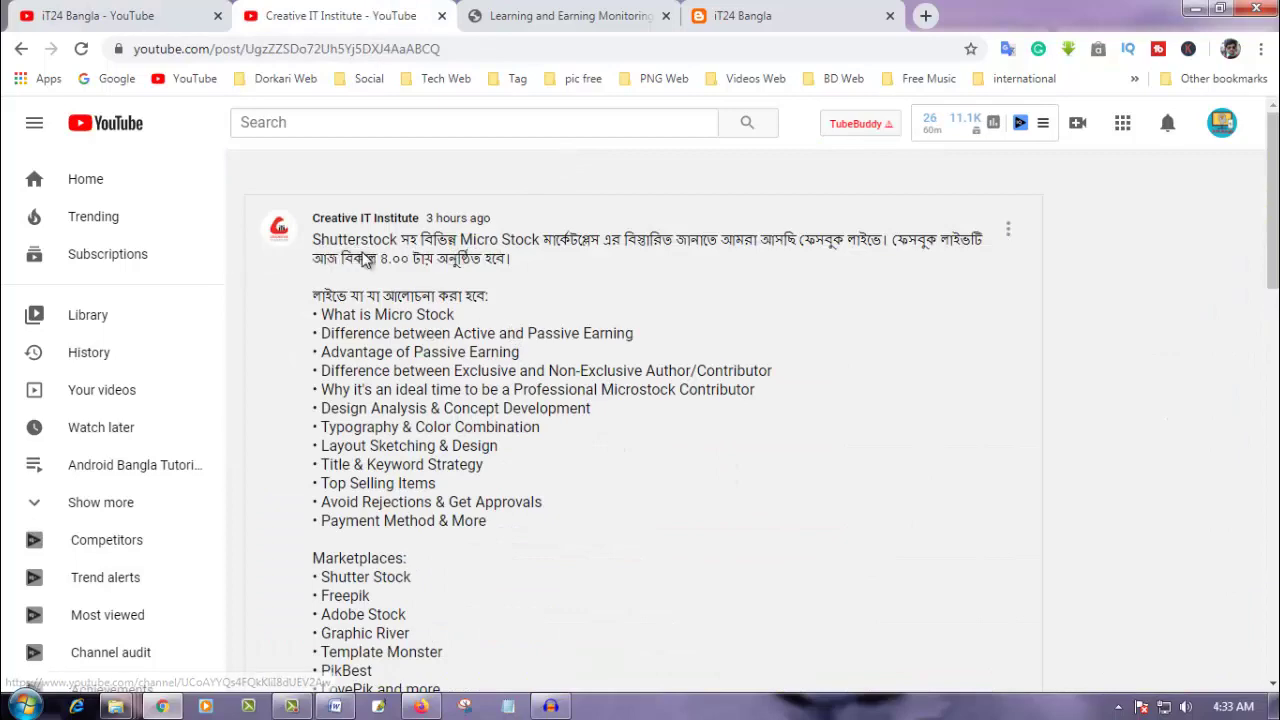
scroll(380, 415, "down", 4)
scroll(540, 440, "down", 1)
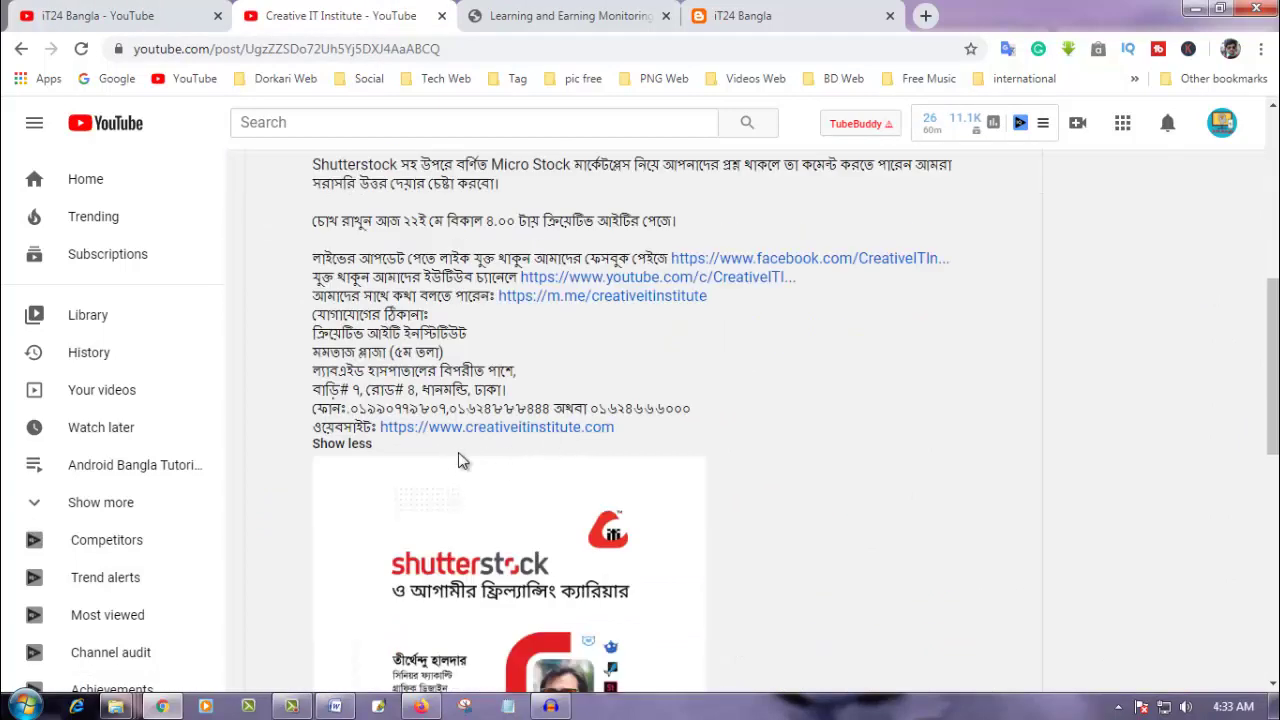
left_click_drag(657, 427, 355, 132)
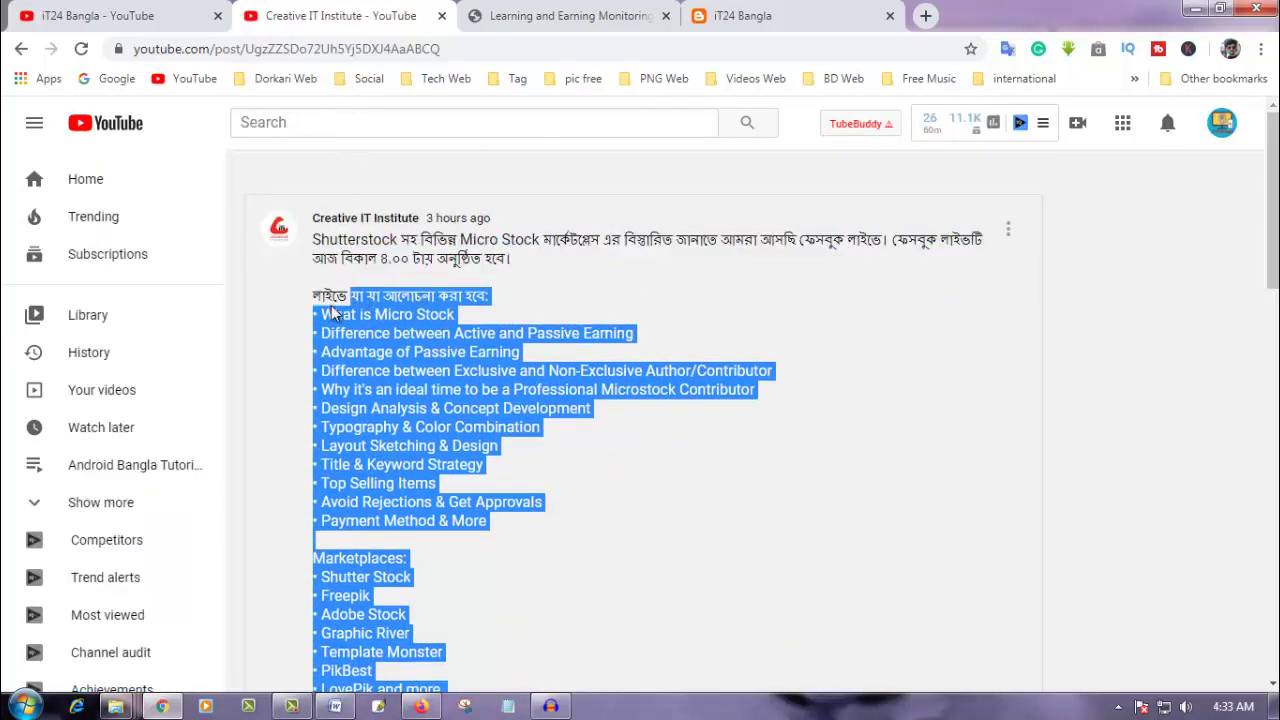
left_click_drag(355, 132, 317, 245)
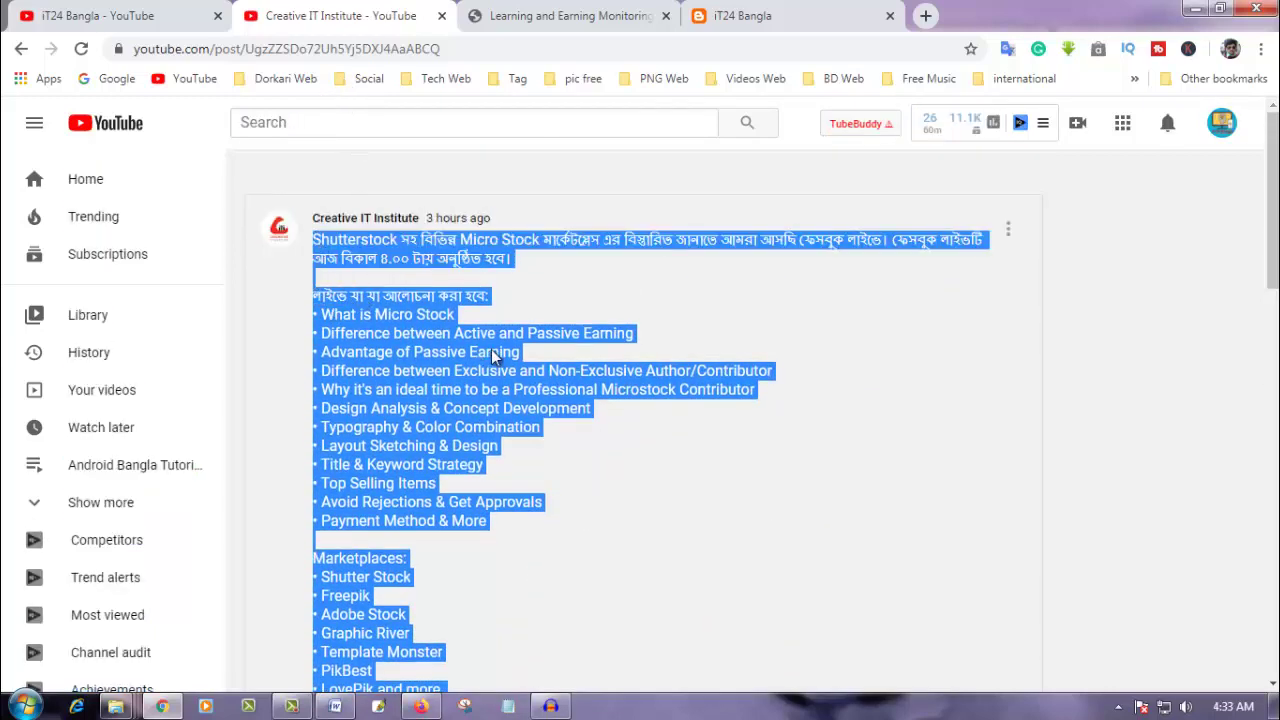
right_click(408, 258)
left_click(436, 276)
left_click(340, 707)
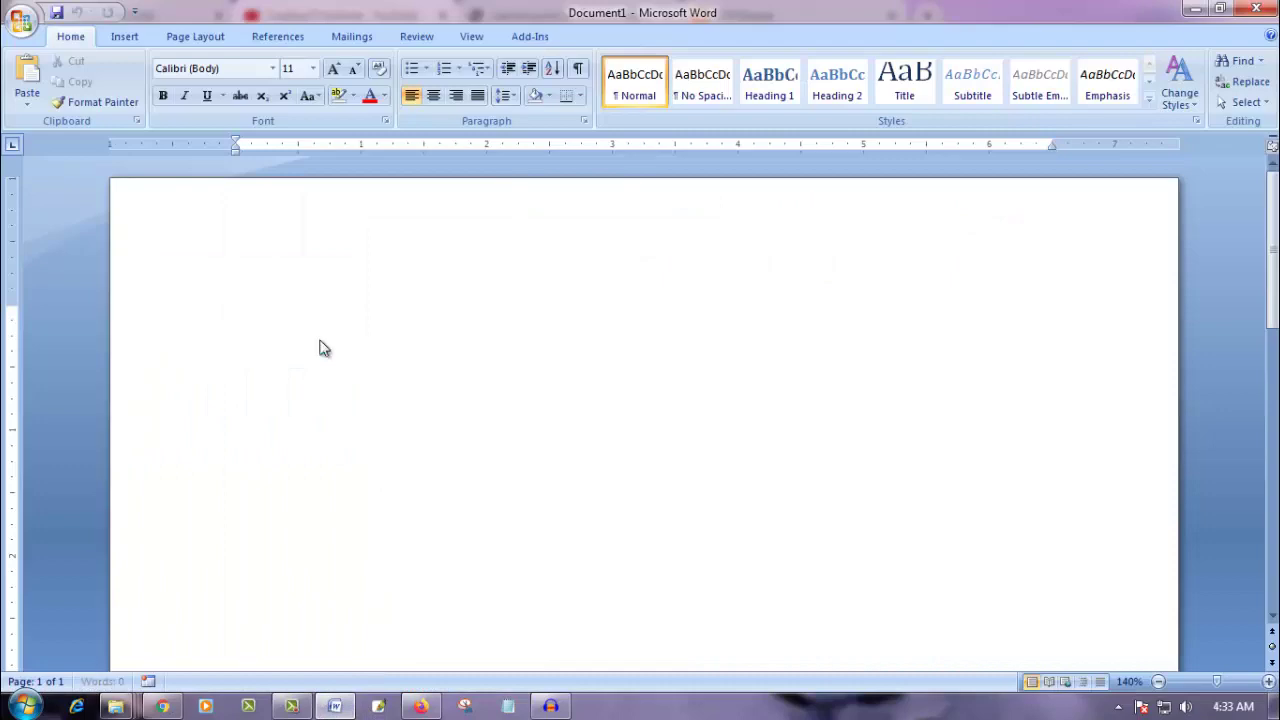
Paste the Micro Stock post into Document1 with web formatting and check it against the Chrome original.
key("ctrl+v")
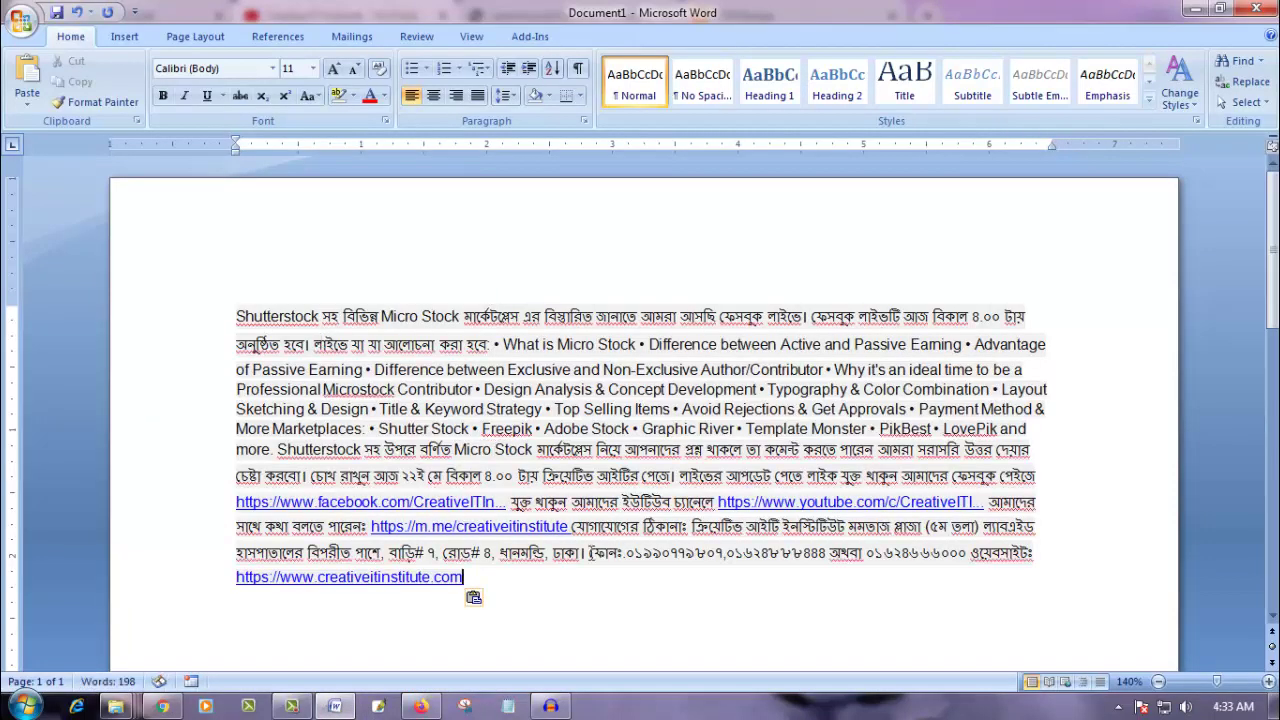
mouse_move(508, 586)
left_mouse_down()
mouse_move(174, 354)
mouse_move(163, 294)
left_mouse_up()
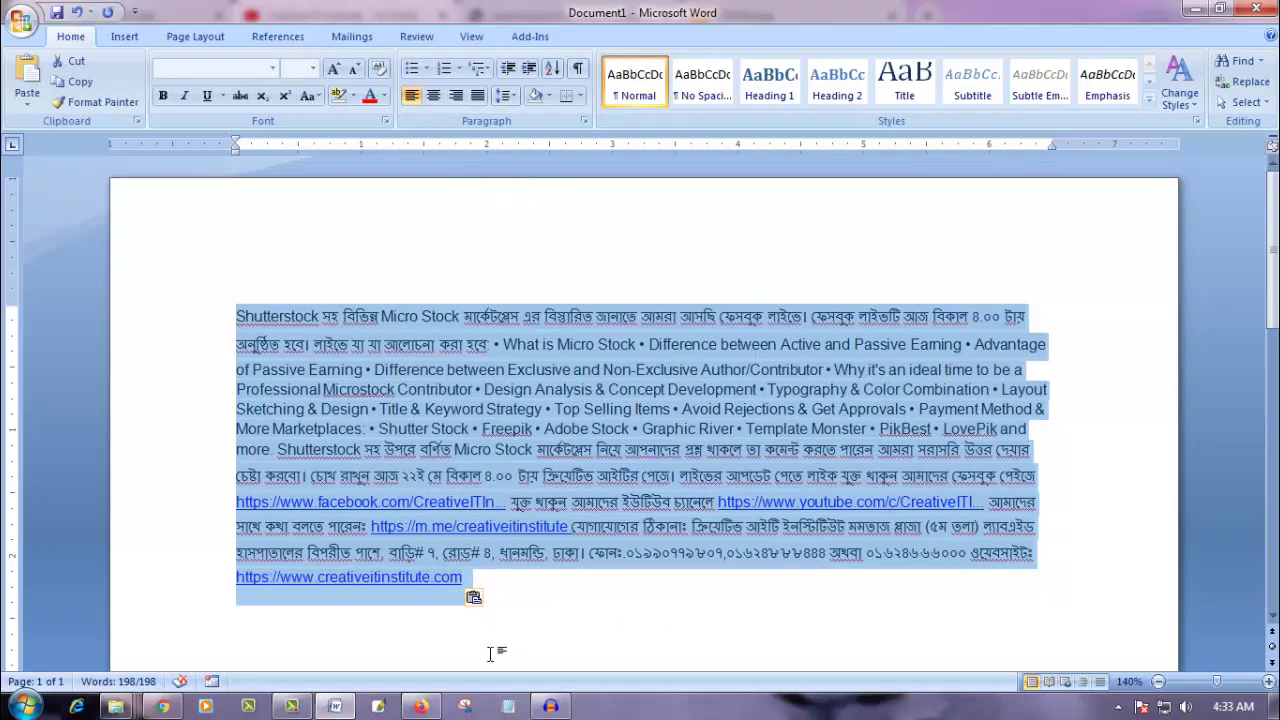
left_click(170, 708)
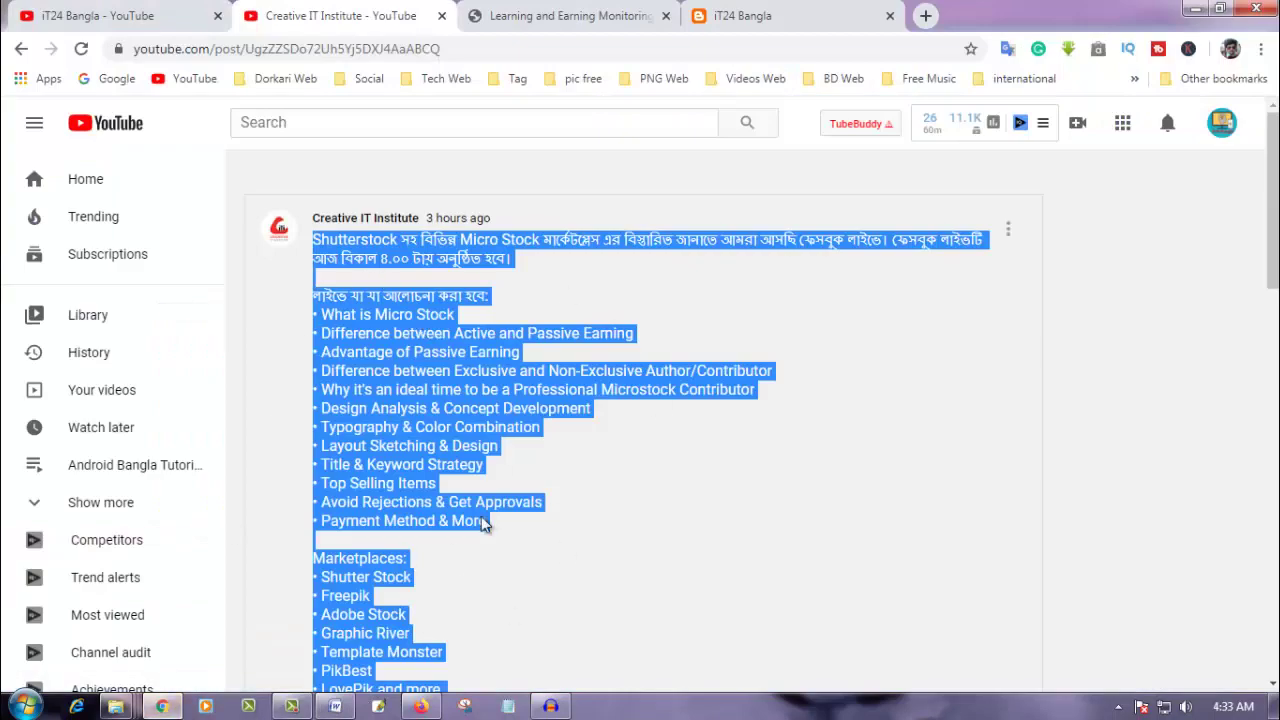
scroll(481, 516, "down", 2)
scroll(481, 516, "down", 2)
scroll(481, 525, "up", 3)
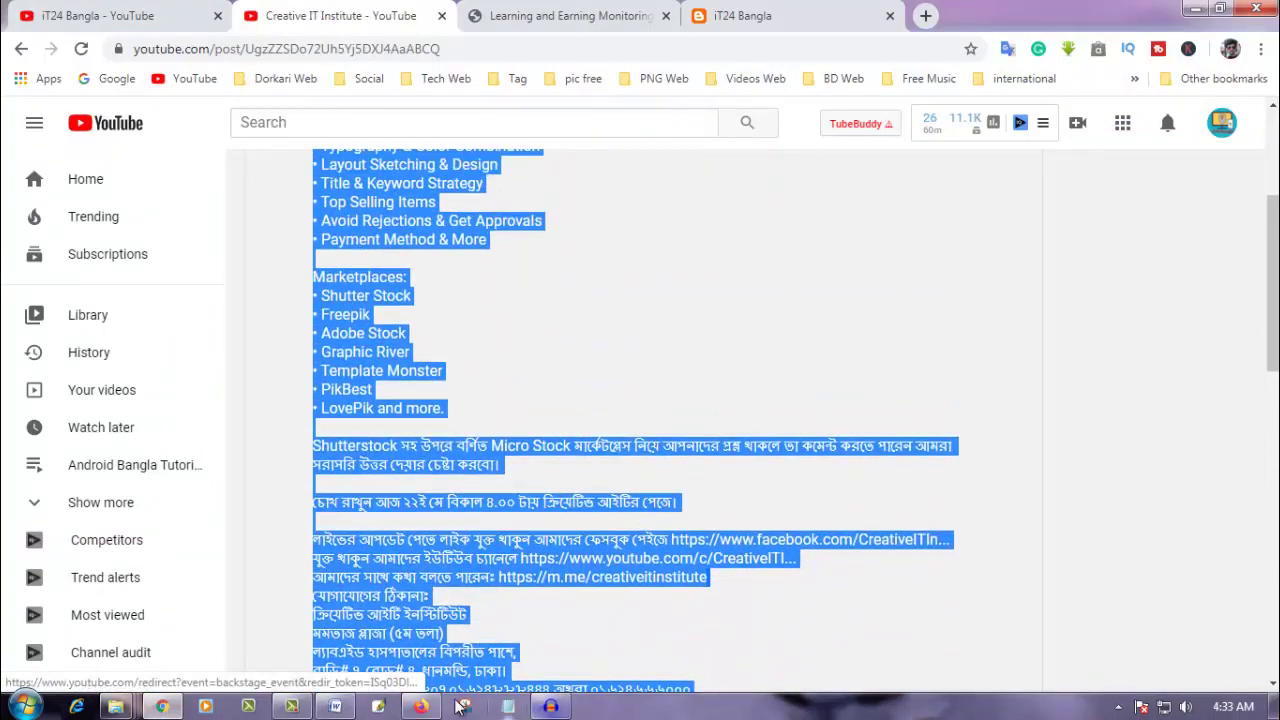
left_click(335, 706)
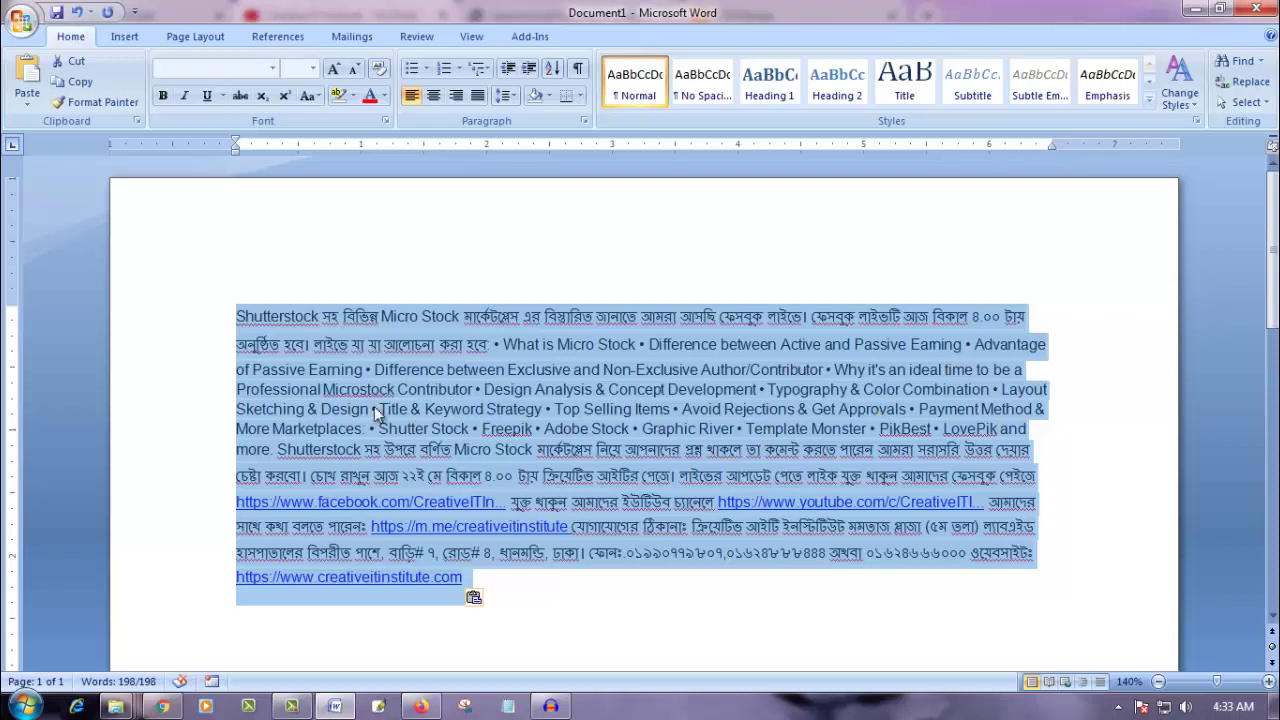
left_click(502, 582)
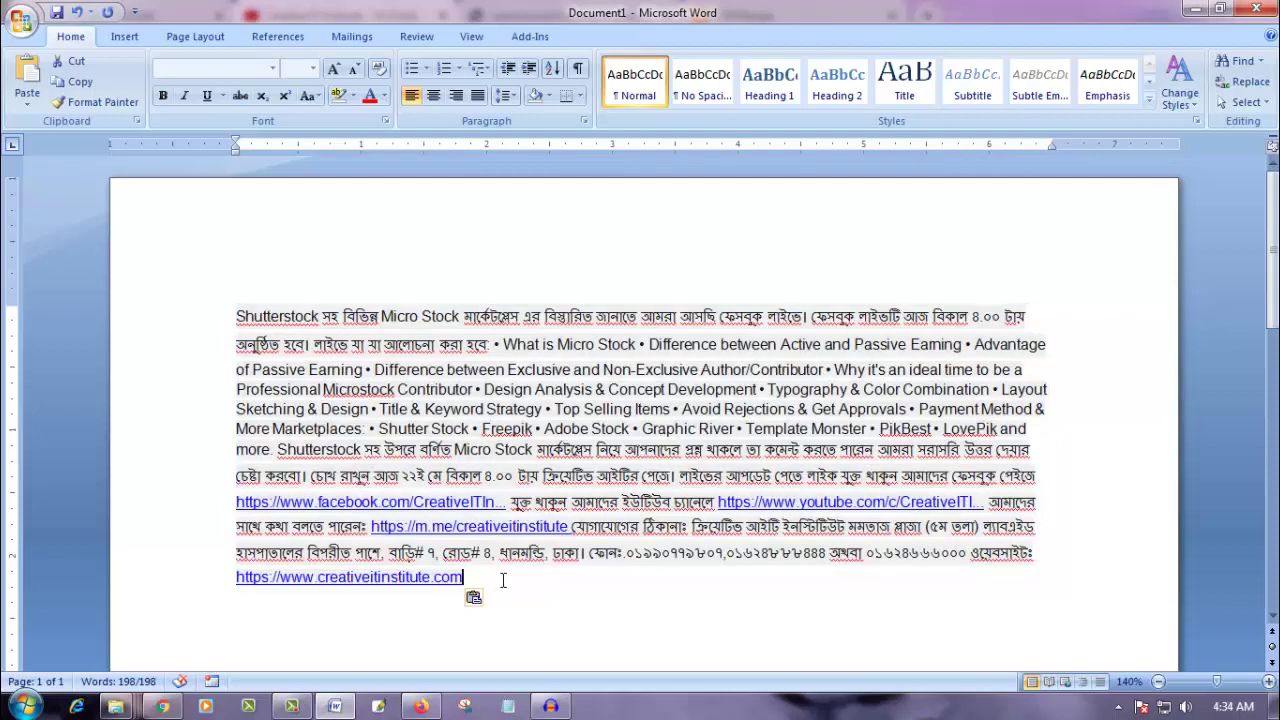
left_click(508, 706)
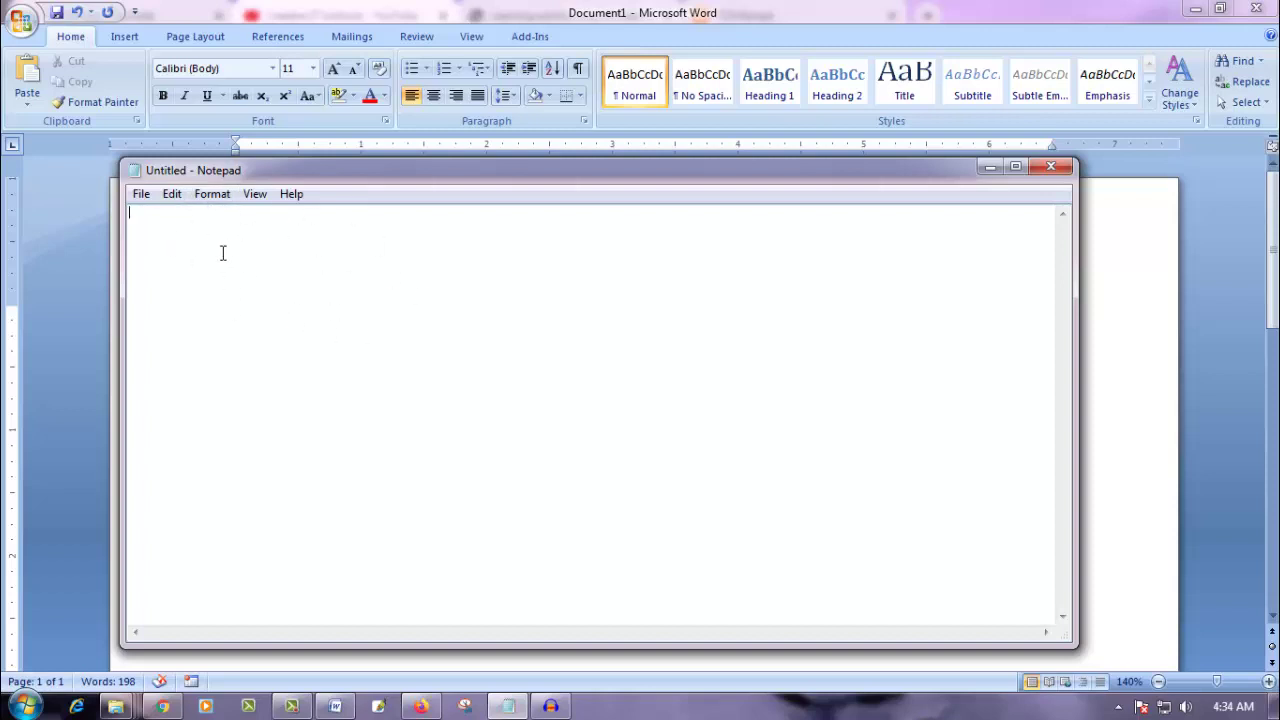
Paste the Micro Stock post into Notepad as plain text and select all of it.
key("ctrl+v")
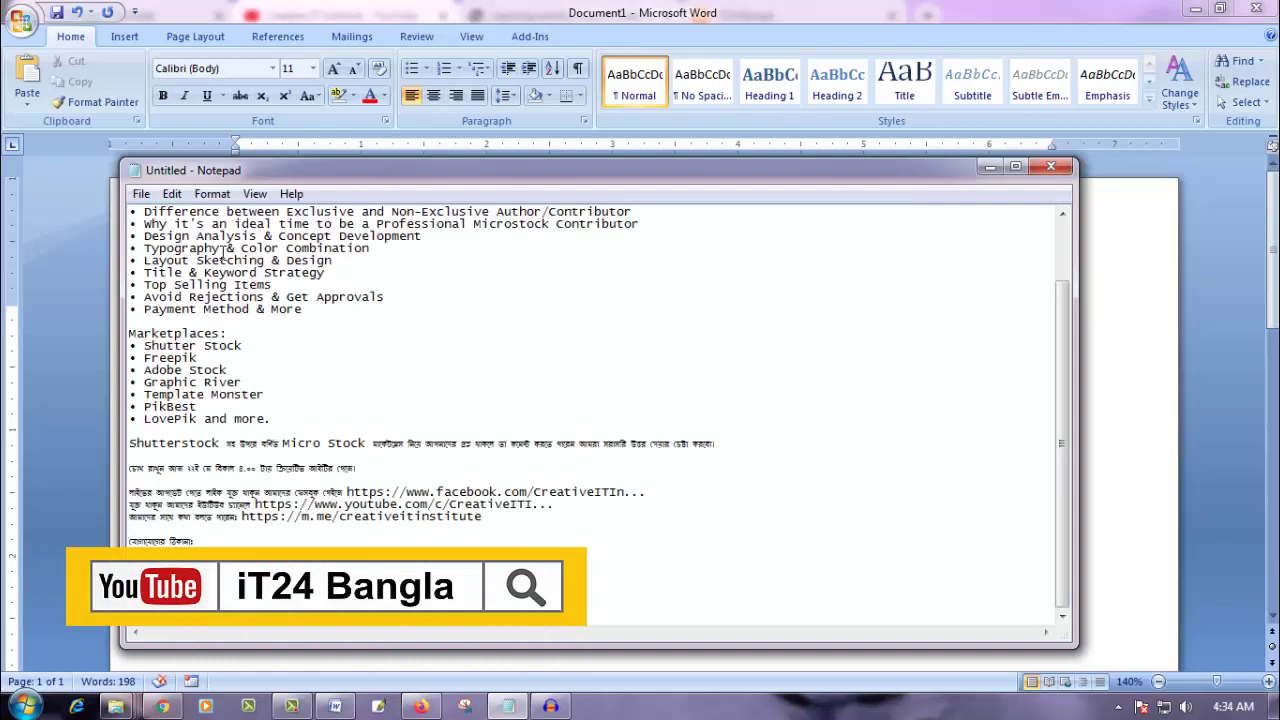
scroll(383, 359, "up", 2)
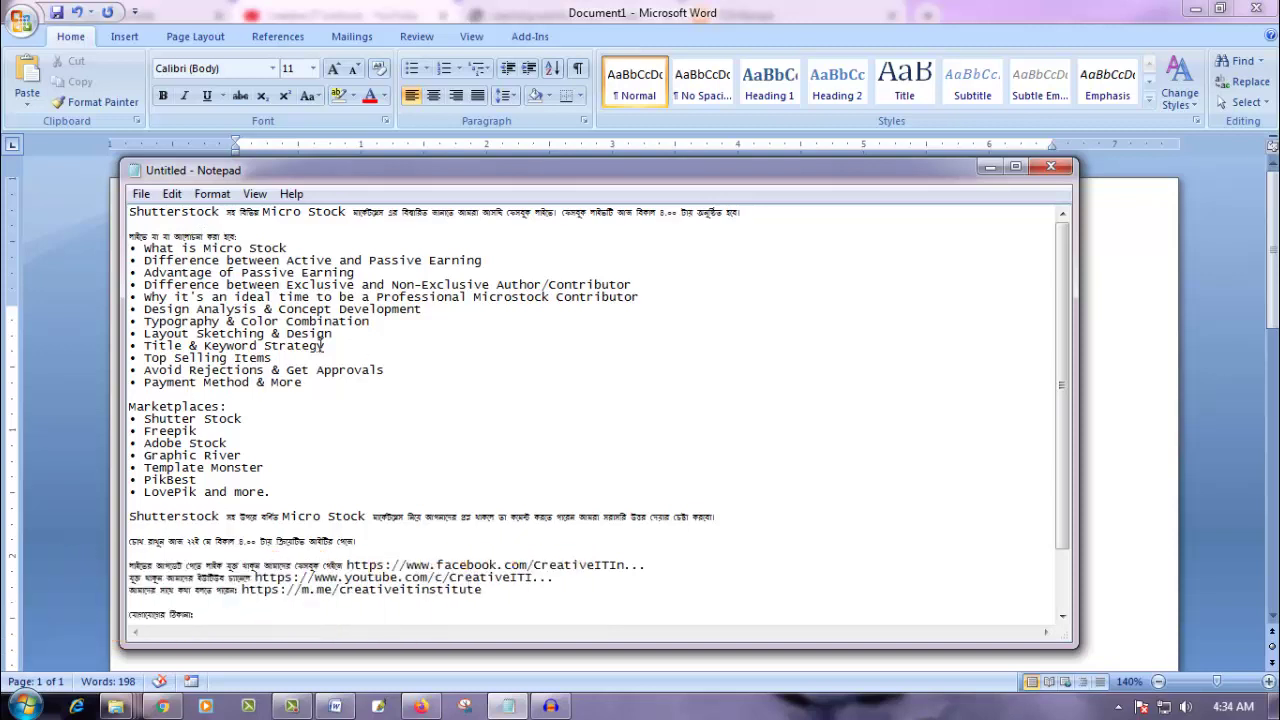
key("ctrl+a")
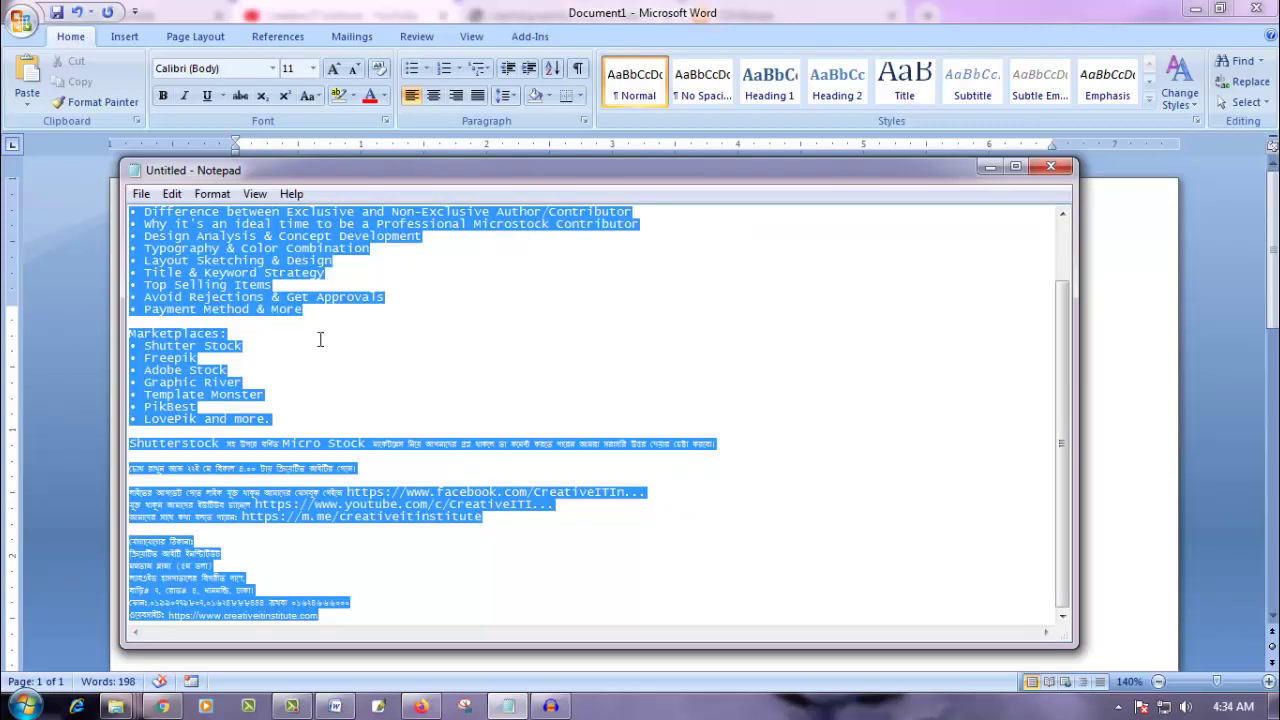
key("alt+Tab")
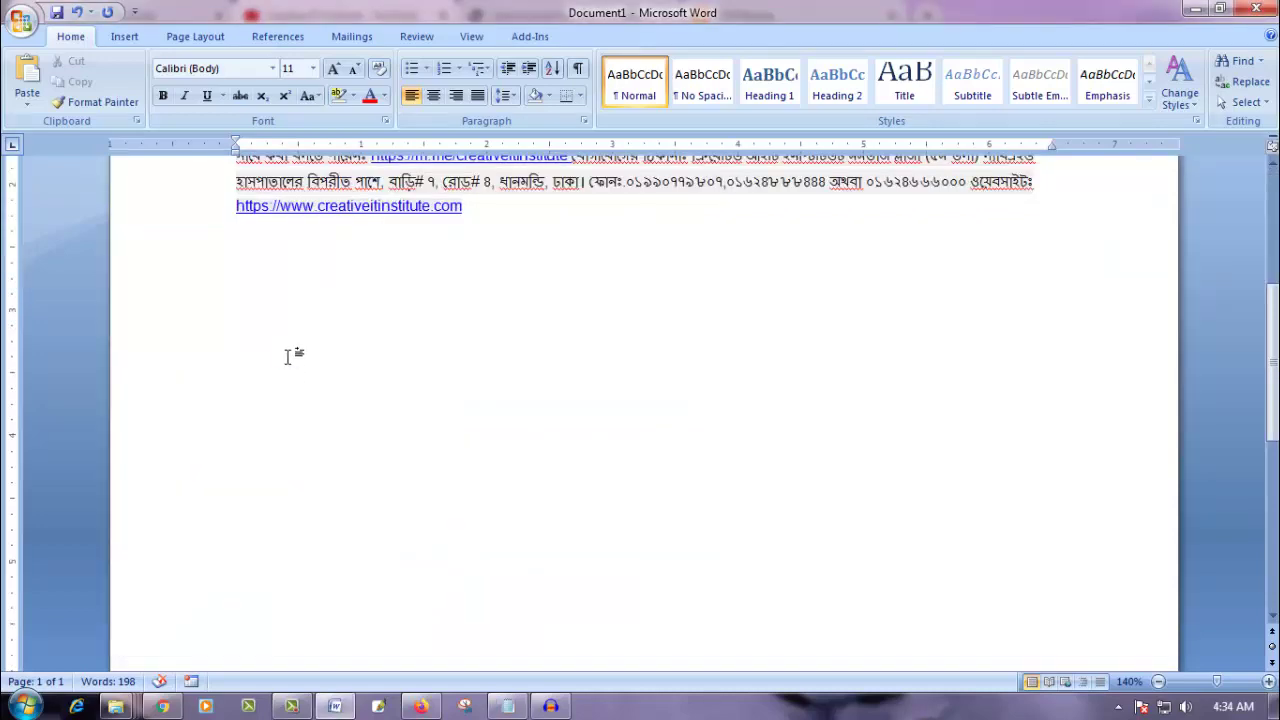
Paste the plain-text copy of the post below the web-formatted version.
key("ctrl+v")
scroll(297, 363, "up", 5)
scroll(330, 380, "up", 3)
scroll(369, 405, "up", 10)
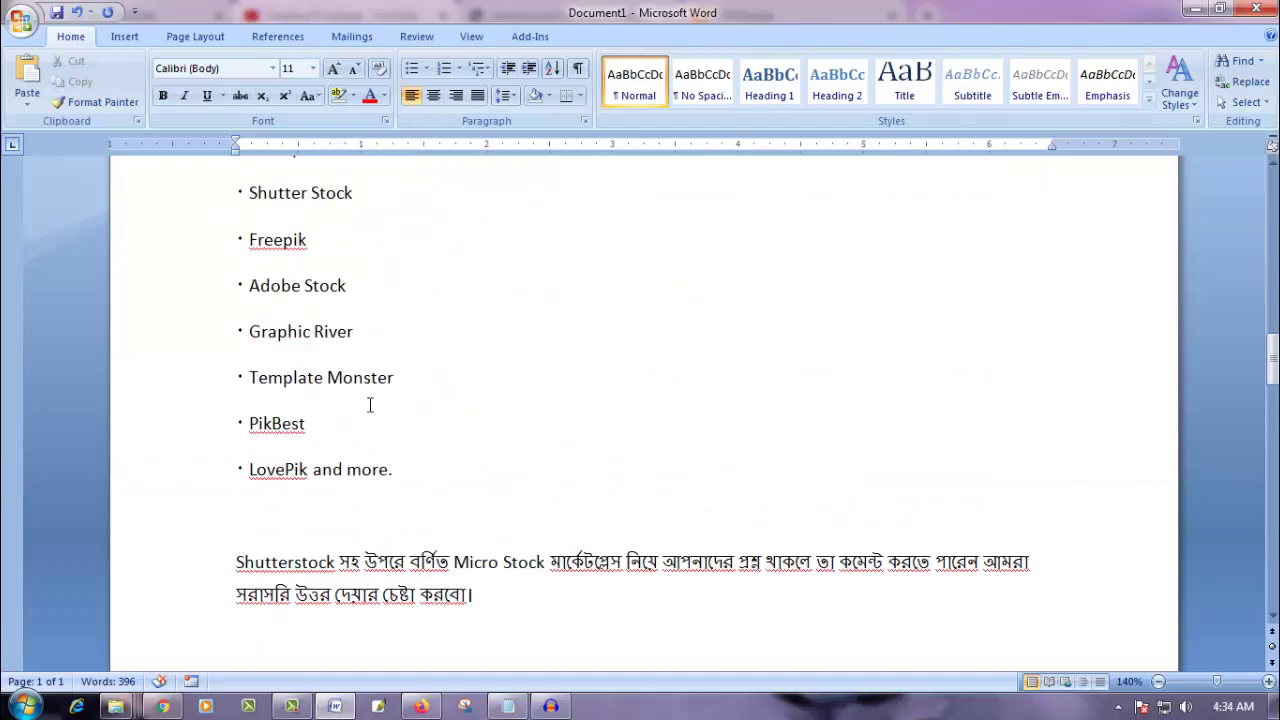
scroll(366, 403, "up", 7)
scroll(366, 403, "up", 12)
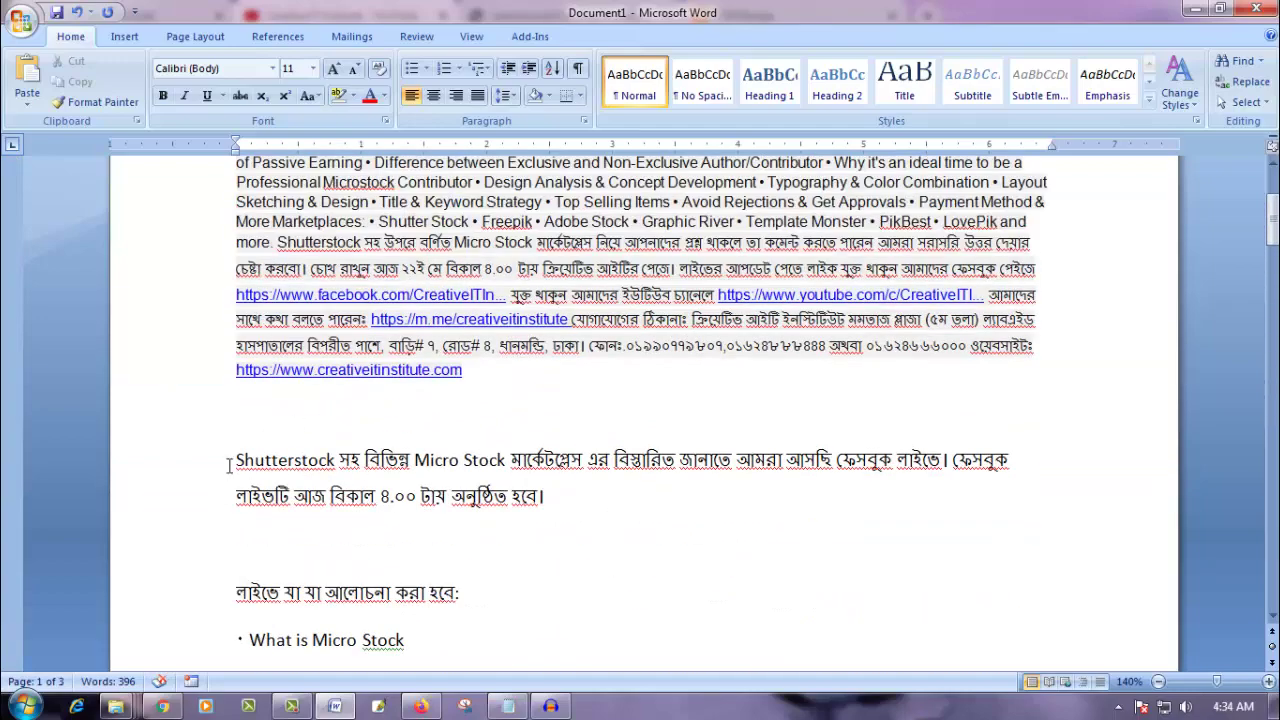
Apply Remove Space After Paragraph to the pasted plain-text paragraphs.
mouse_move(229, 465)
left_mouse_down()
mouse_move(426, 663)
mouse_move(657, 407)
left_mouse_up()
left_click_drag(657, 336, 646, 337)
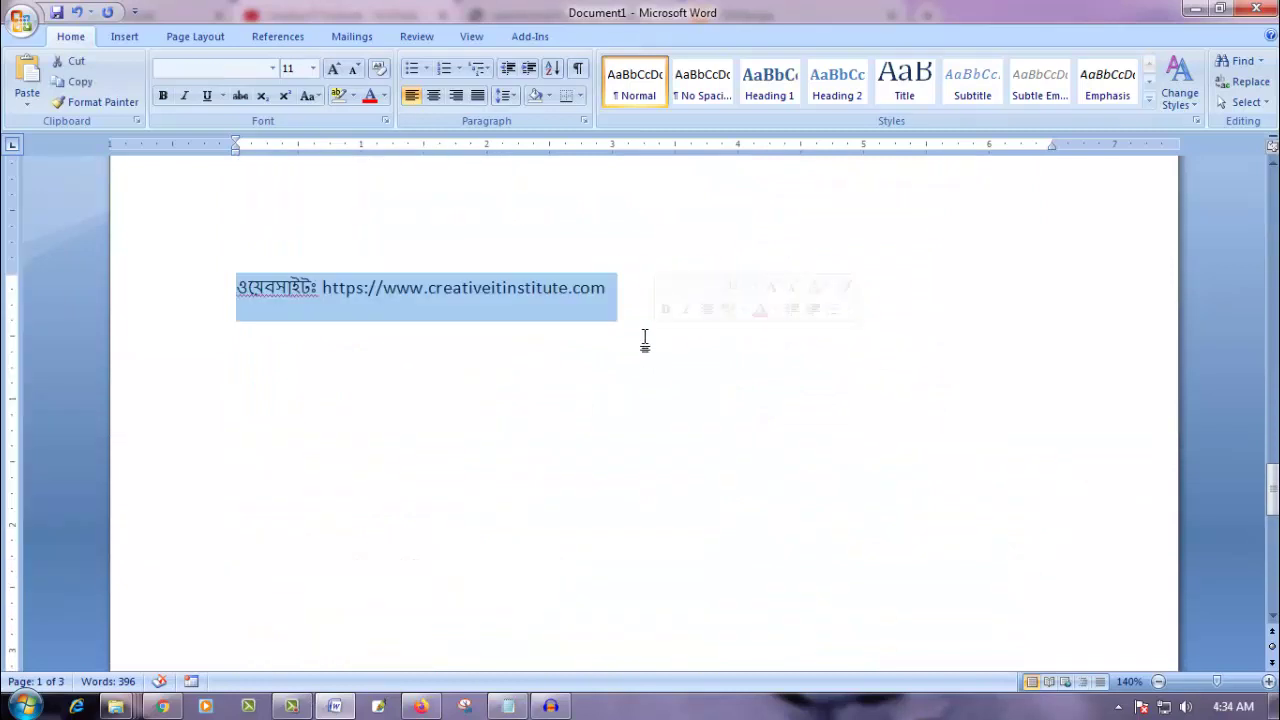
left_click(511, 92)
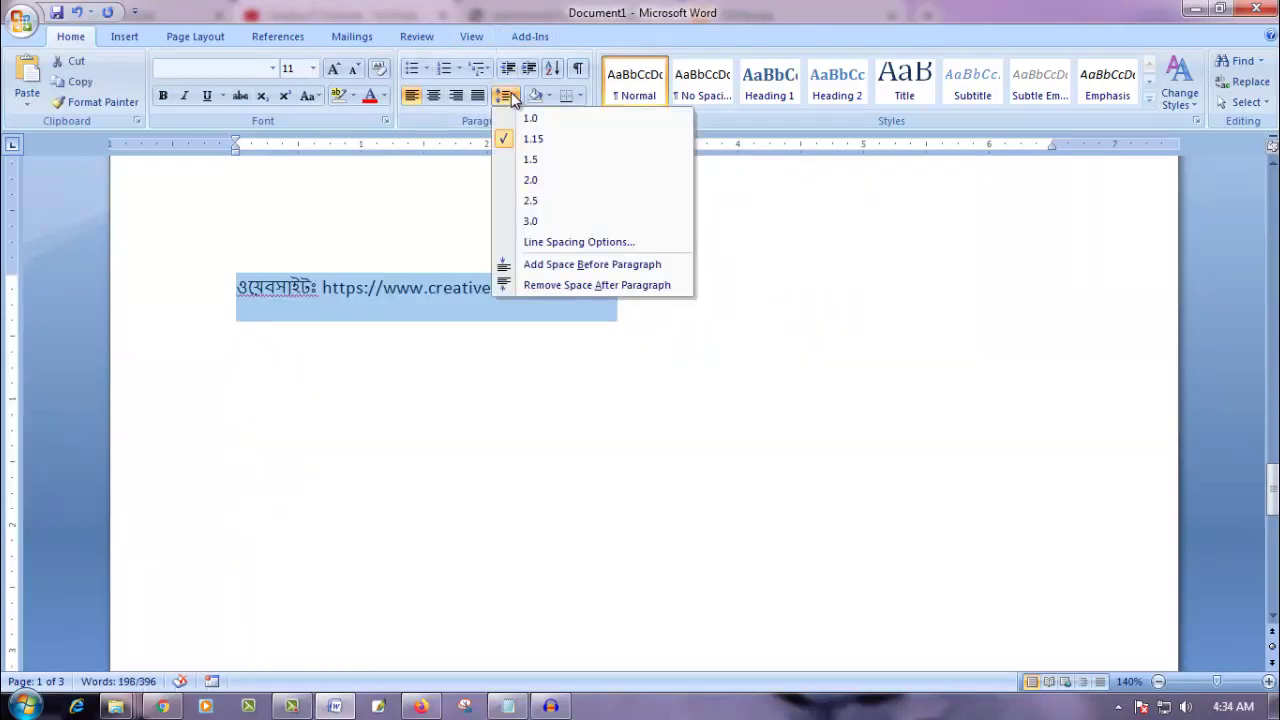
left_click(551, 286)
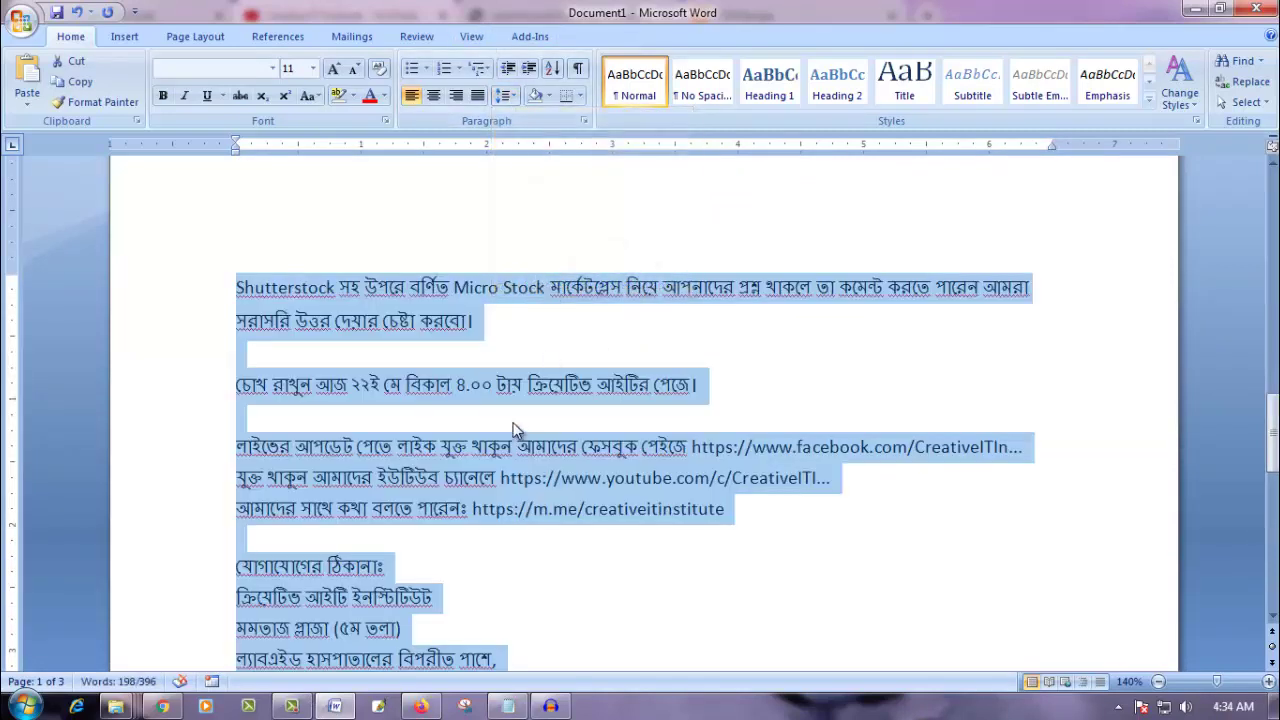
scroll(477, 355, "down", 3)
scroll(480, 360, "up", 3)
scroll(480, 360, "up", 5)
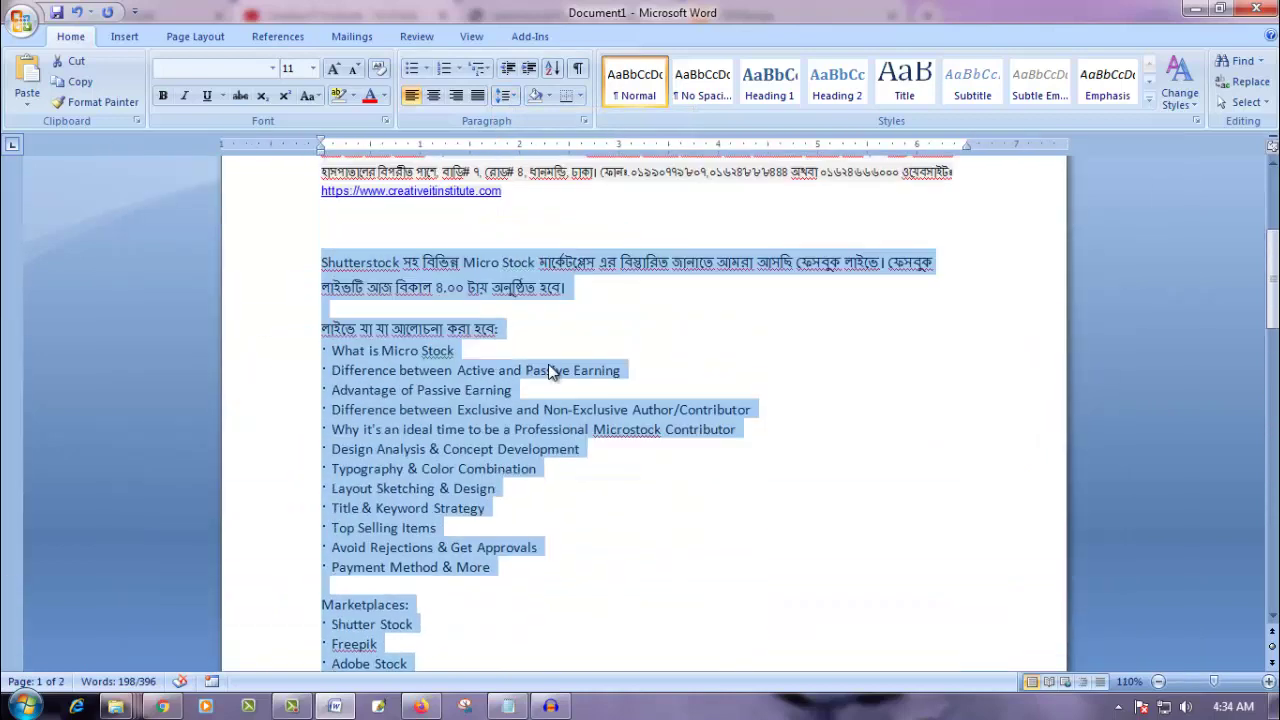
left_click(456, 316)
scroll(456, 316, "down", 4)
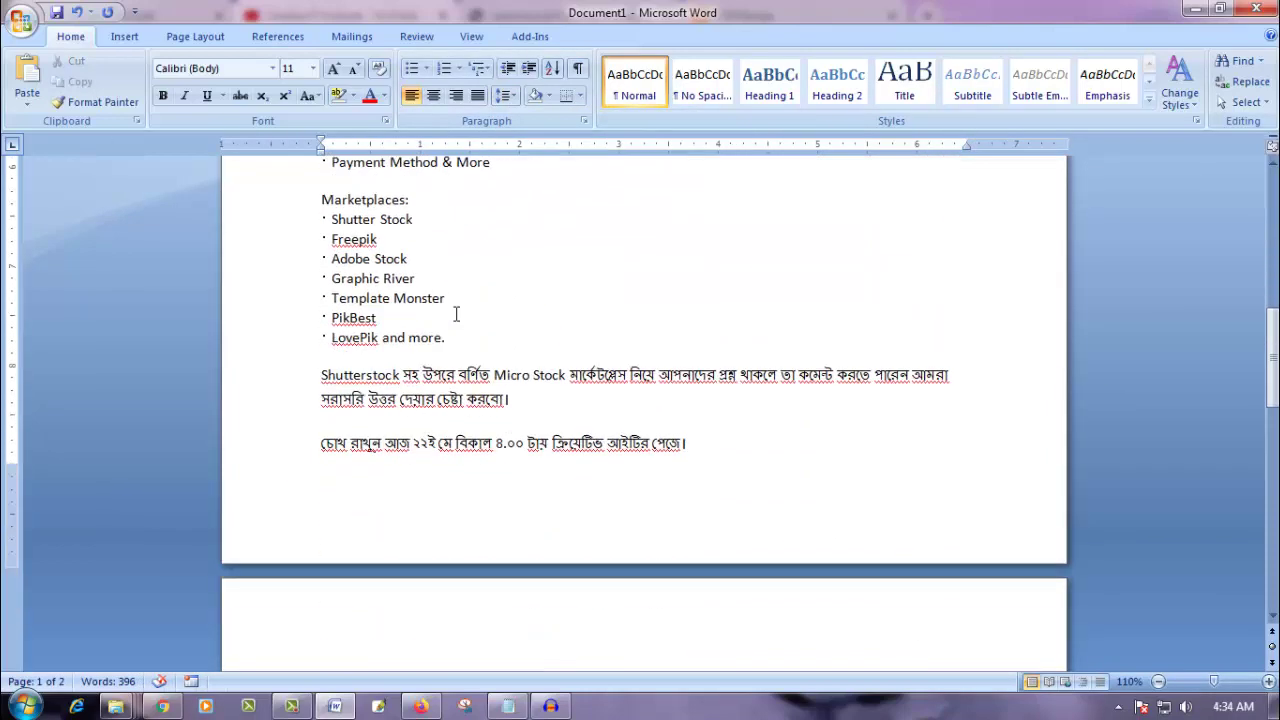
scroll(458, 314, "down", 2)
scroll(462, 300, "down", 6)
scroll(465, 336, "down", 1)
scroll(464, 335, "down", 1)
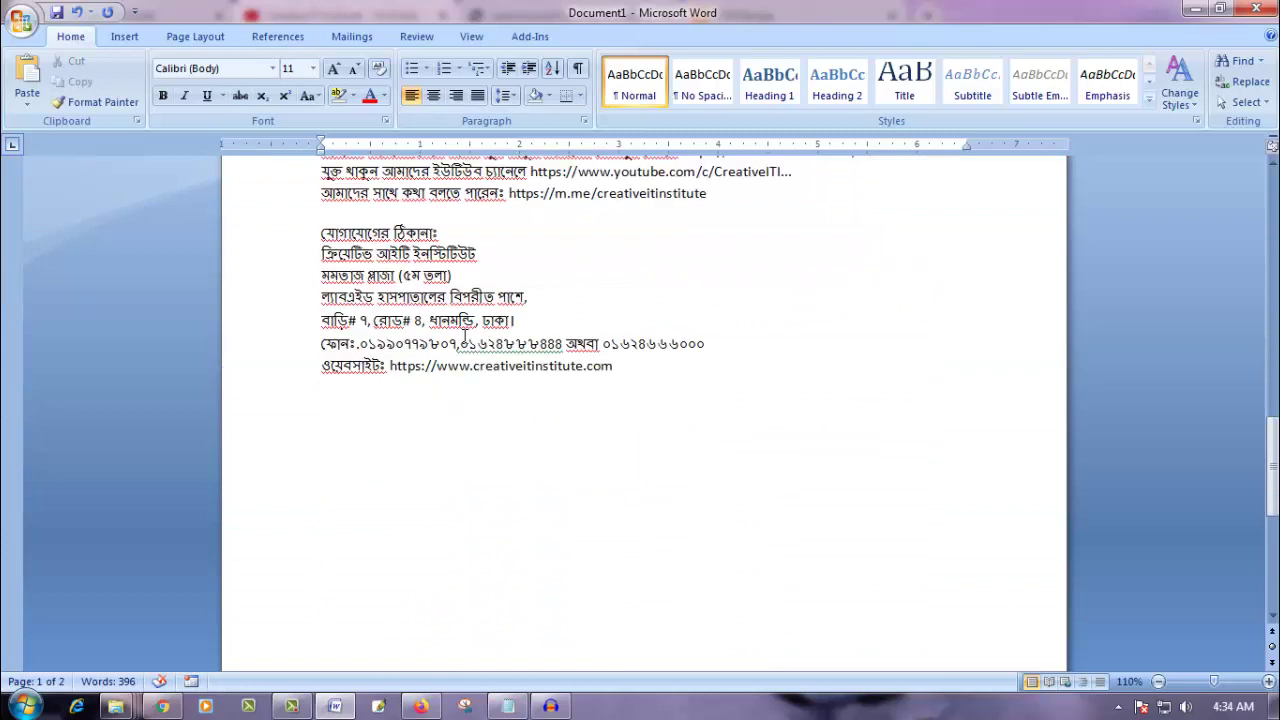
scroll(464, 335, "up", 1)
scroll(464, 335, "up", 5)
scroll(464, 339, "up", 6)
scroll(464, 340, "up", 3)
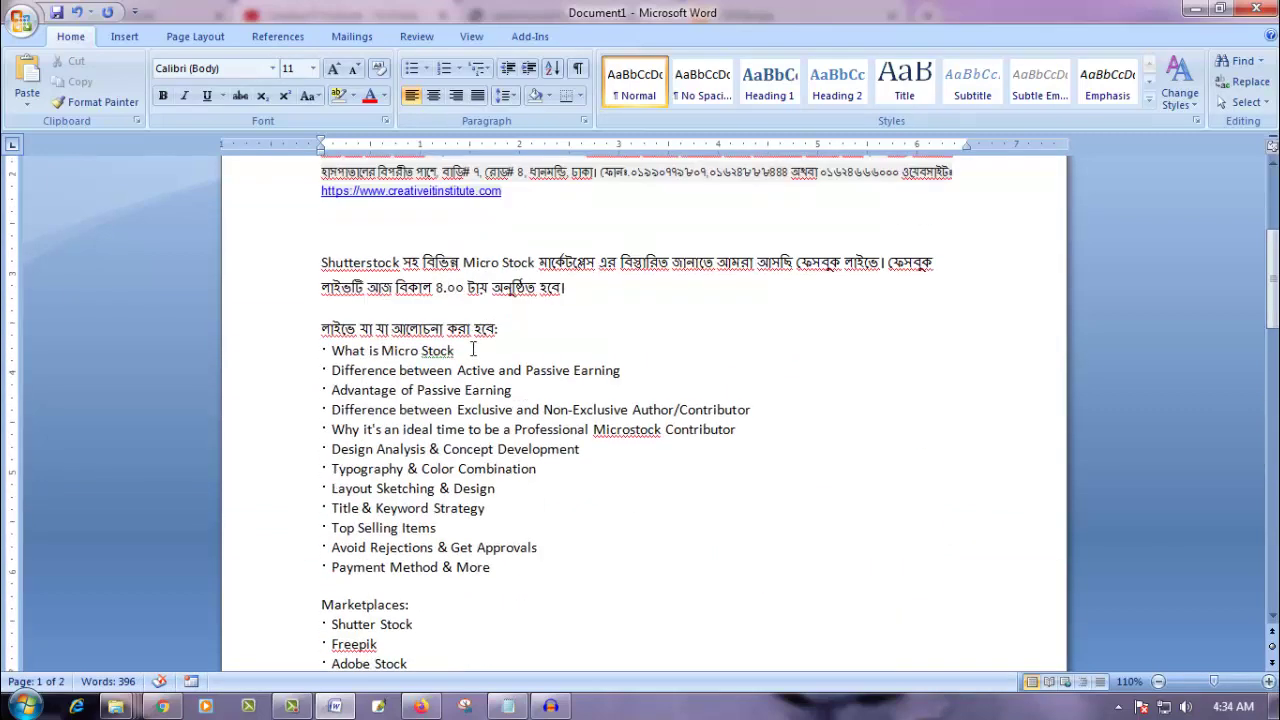
scroll(464, 340, "up", 5)
Inspect the web-formatted first paragraph, selecting its lines to check the font.
left_click_drag(322, 282, 330, 508)
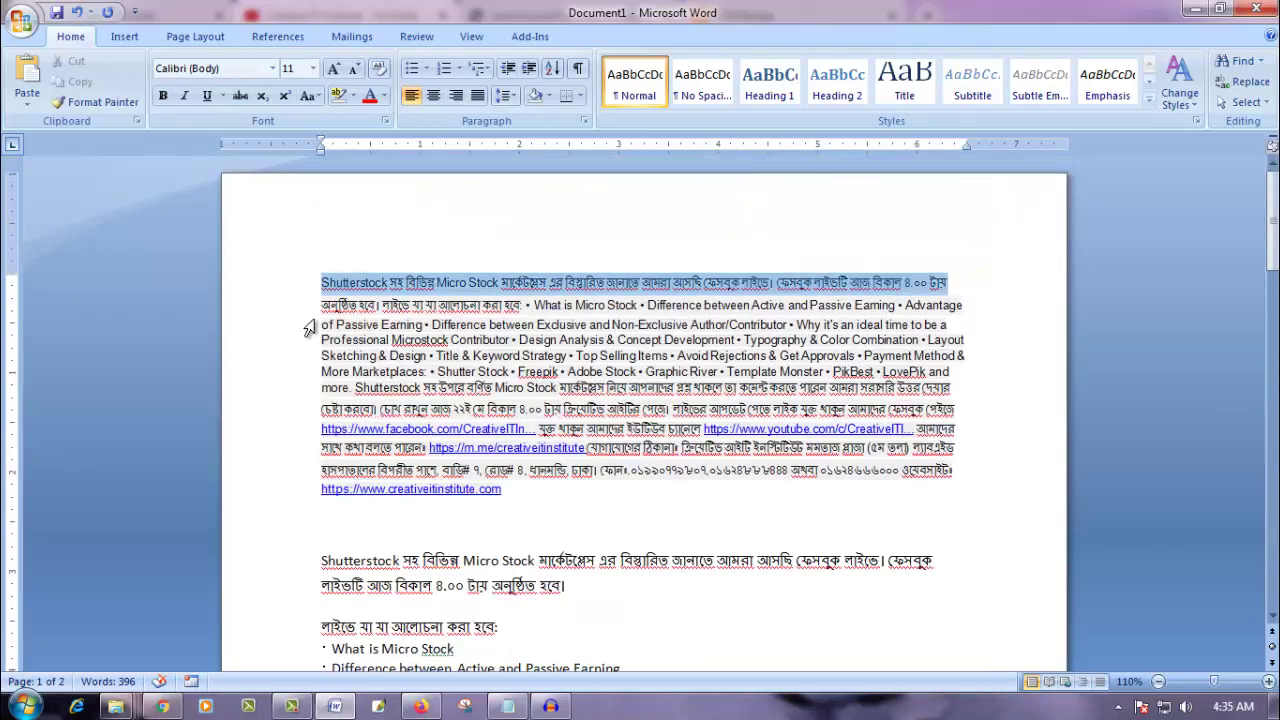
left_click(328, 507)
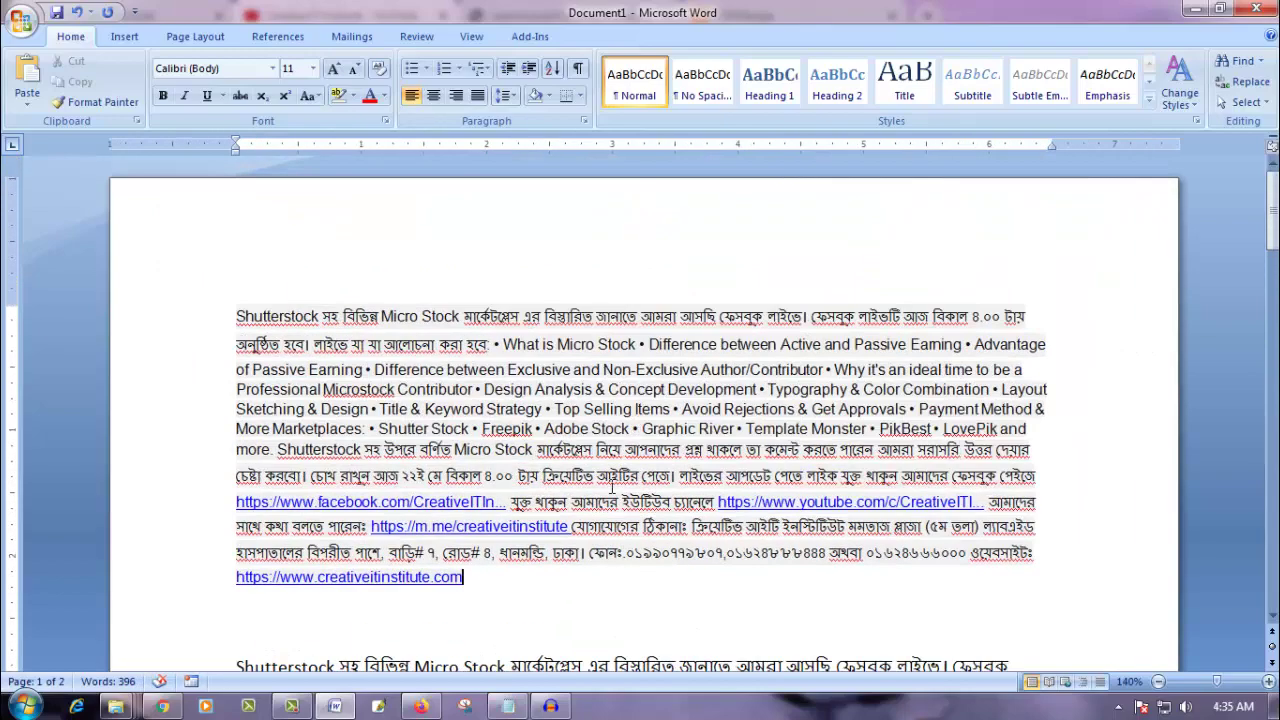
scroll(610, 490, "up", 5, "ctrl")
scroll(604, 482, "down", 3)
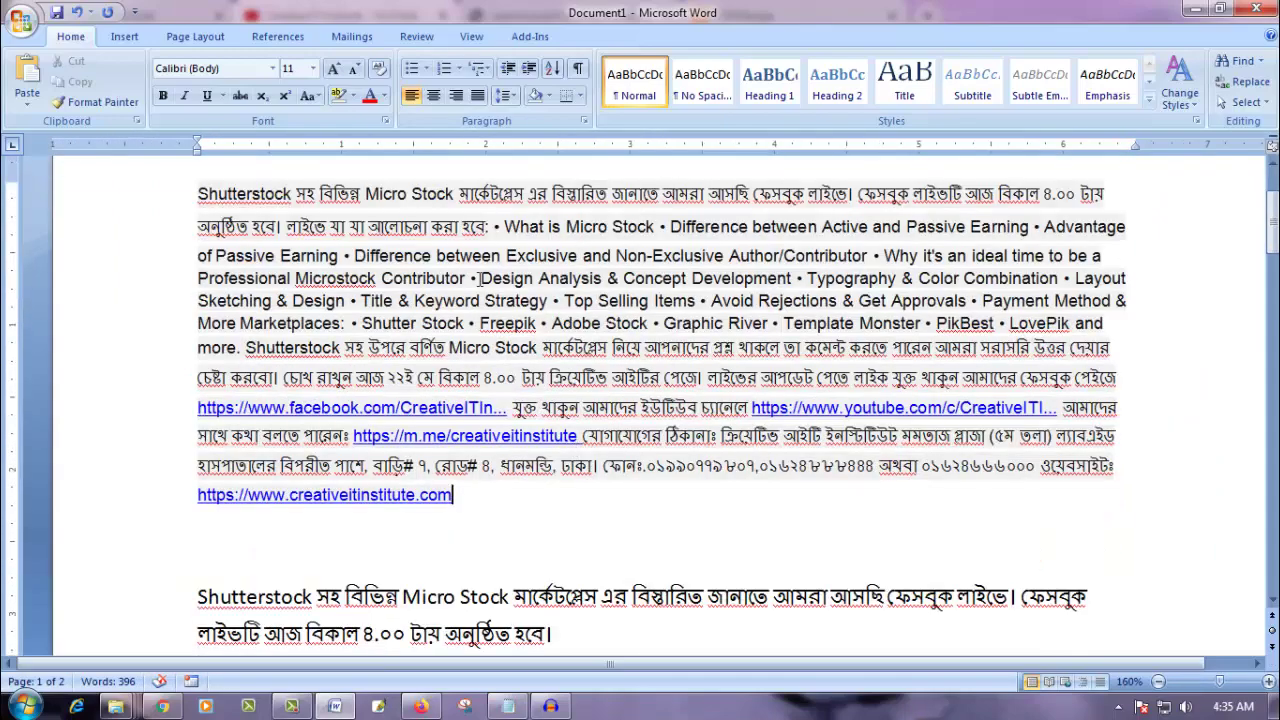
scroll(458, 338, "up", 2, "ctrl")
scroll(463, 338, "down", 2, "ctrl")
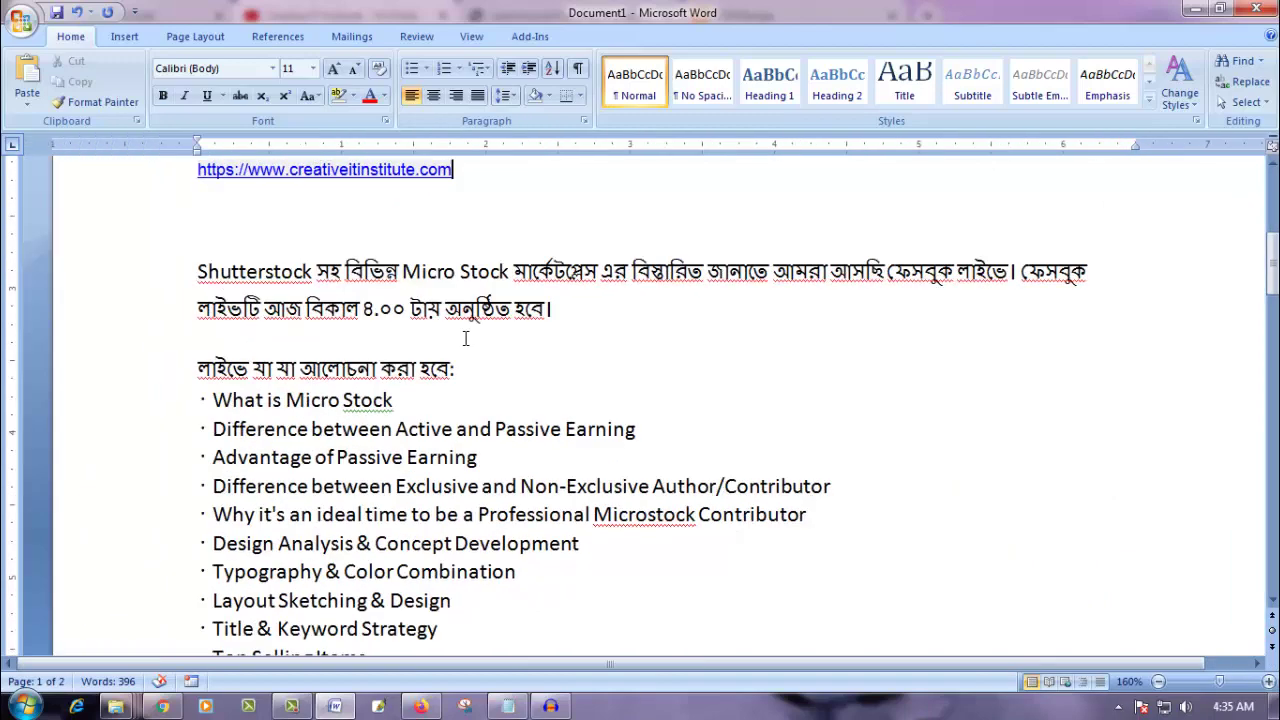
scroll(465, 338, "up", 10)
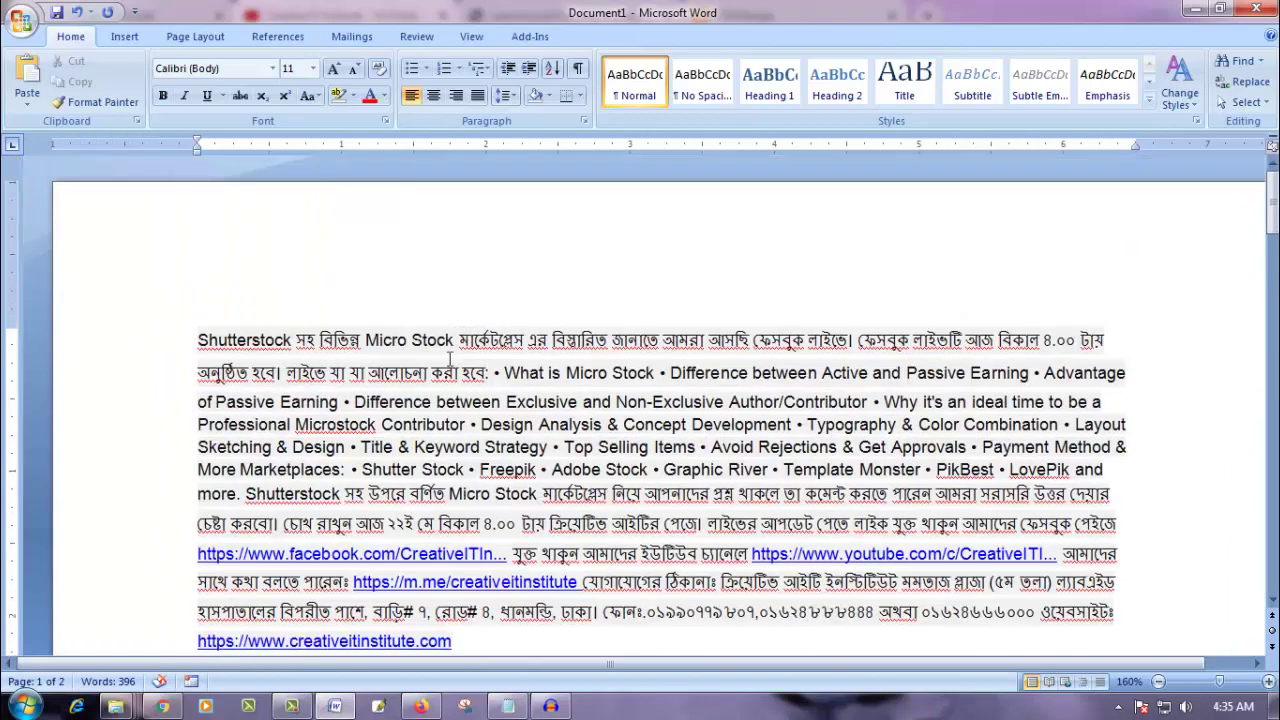
scroll(460, 371, "down", 4)
scroll(452, 348, "down", 5)
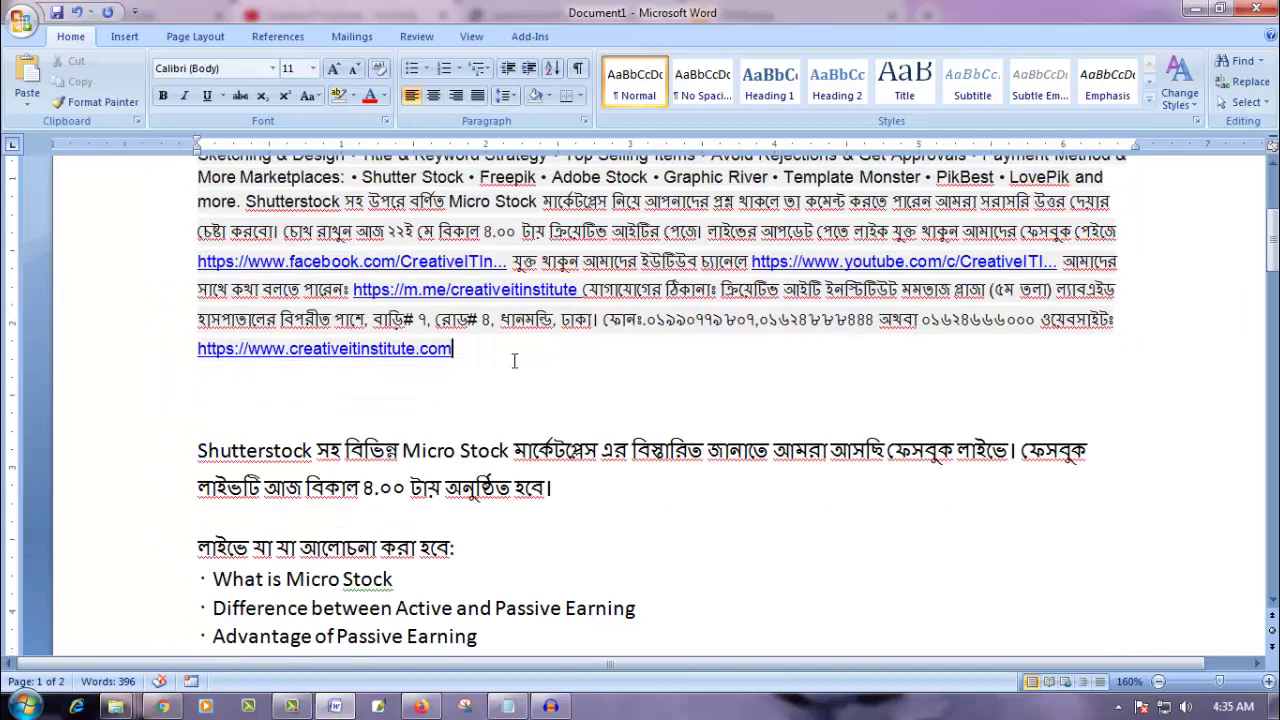
scroll(534, 356, "up", 6)
scroll(534, 356, "up", 3)
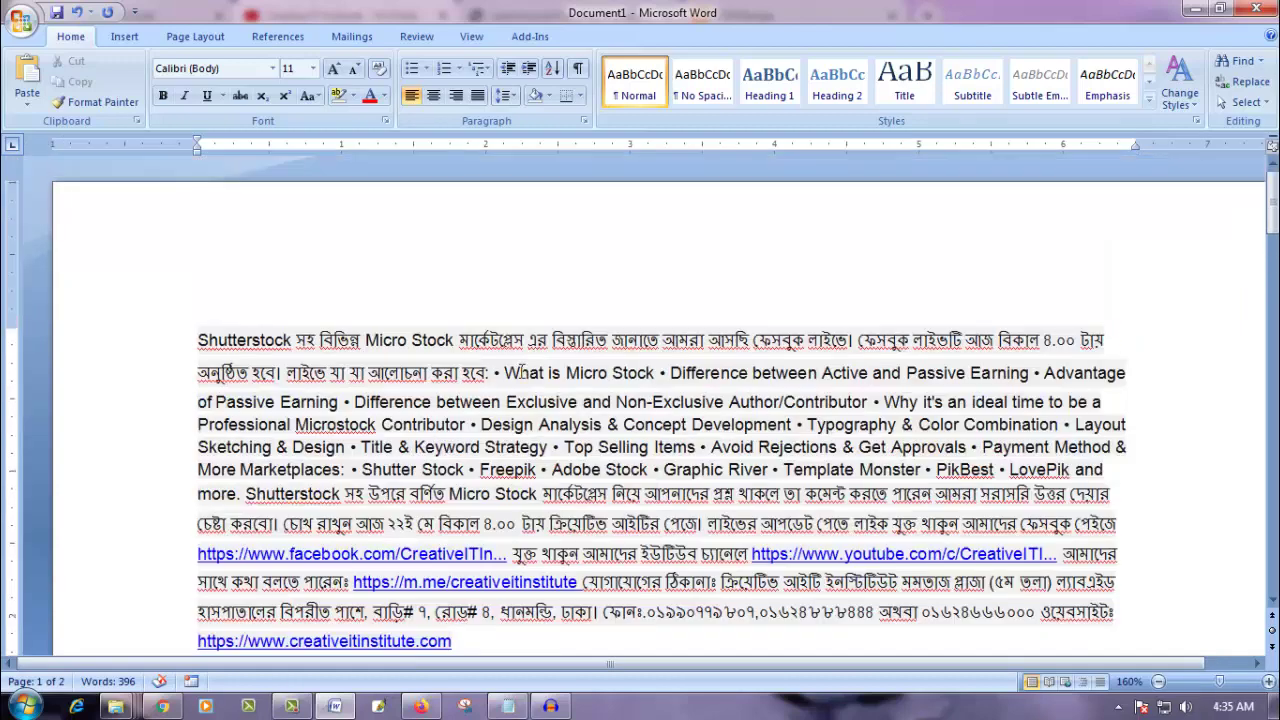
left_click(500, 373)
left_click(168, 350)
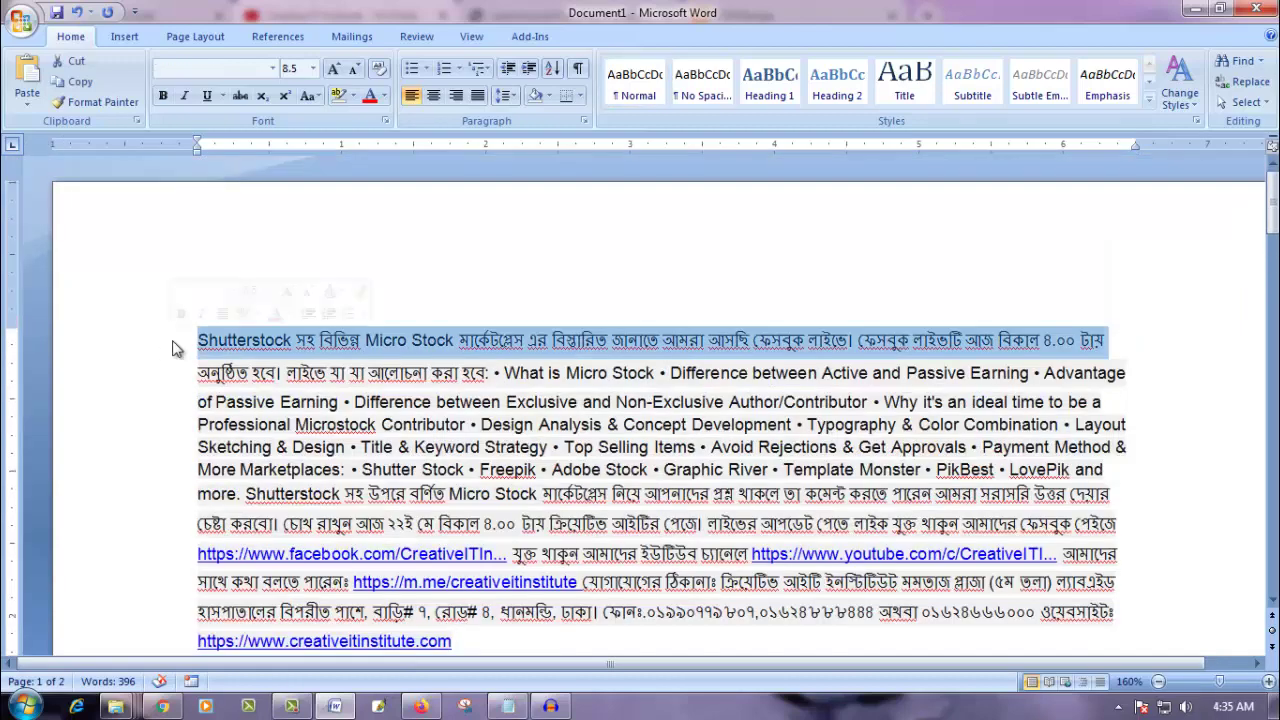
left_click(346, 360)
Inspect the second copy, selecting through its bullet list and Bangla sentence.
key("ctrl+v")
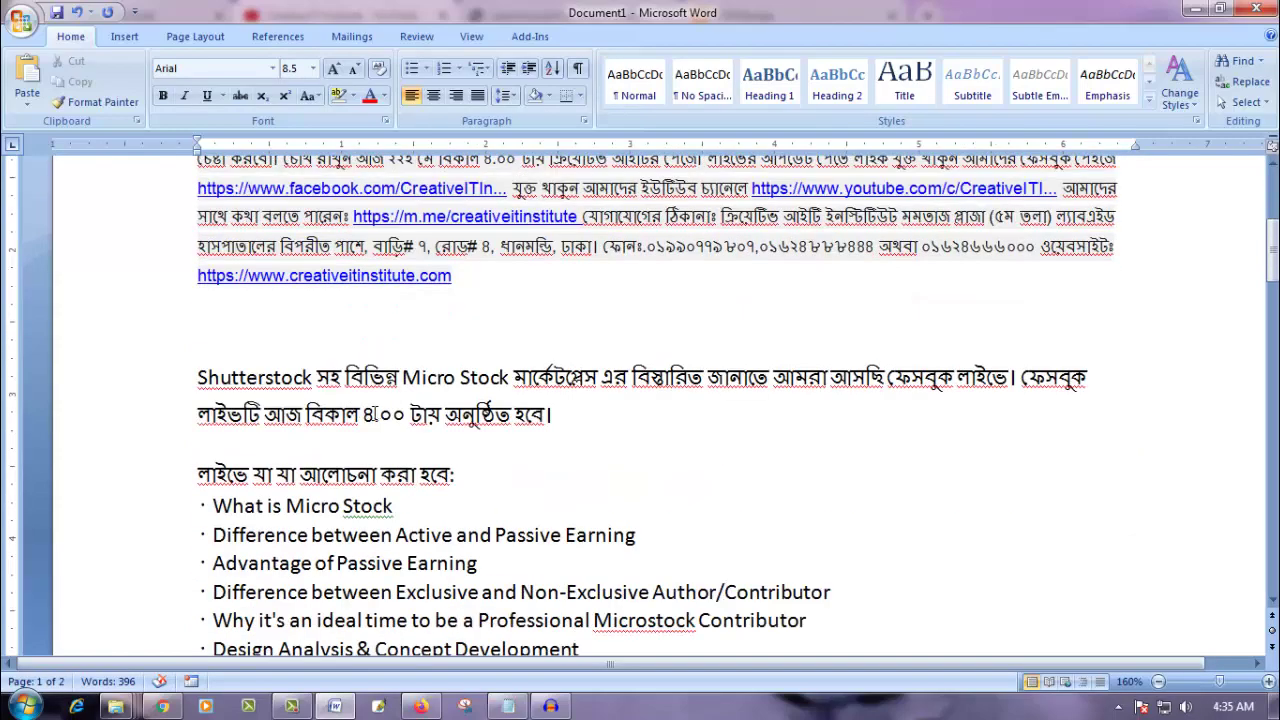
left_click(165, 387)
left_click_drag(165, 387, 490, 436)
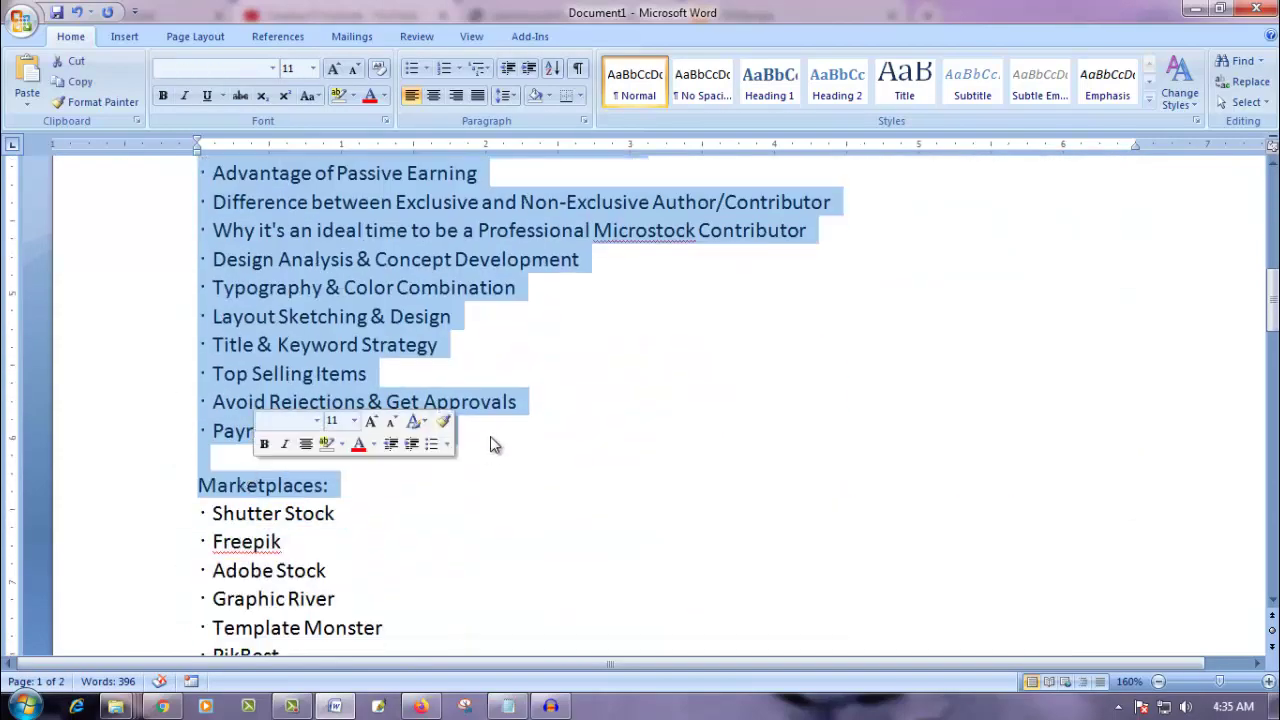
scroll(490, 433, "up", 5)
left_click(440, 432)
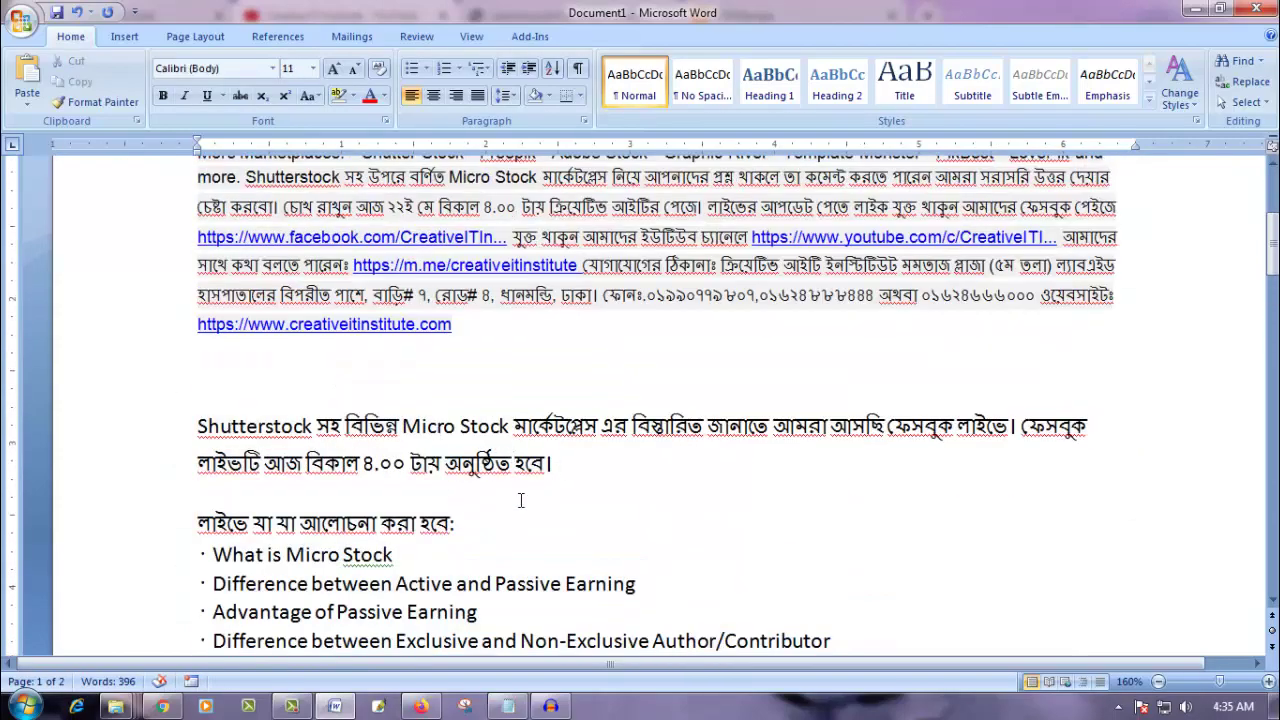
scroll(498, 494, "up", 3)
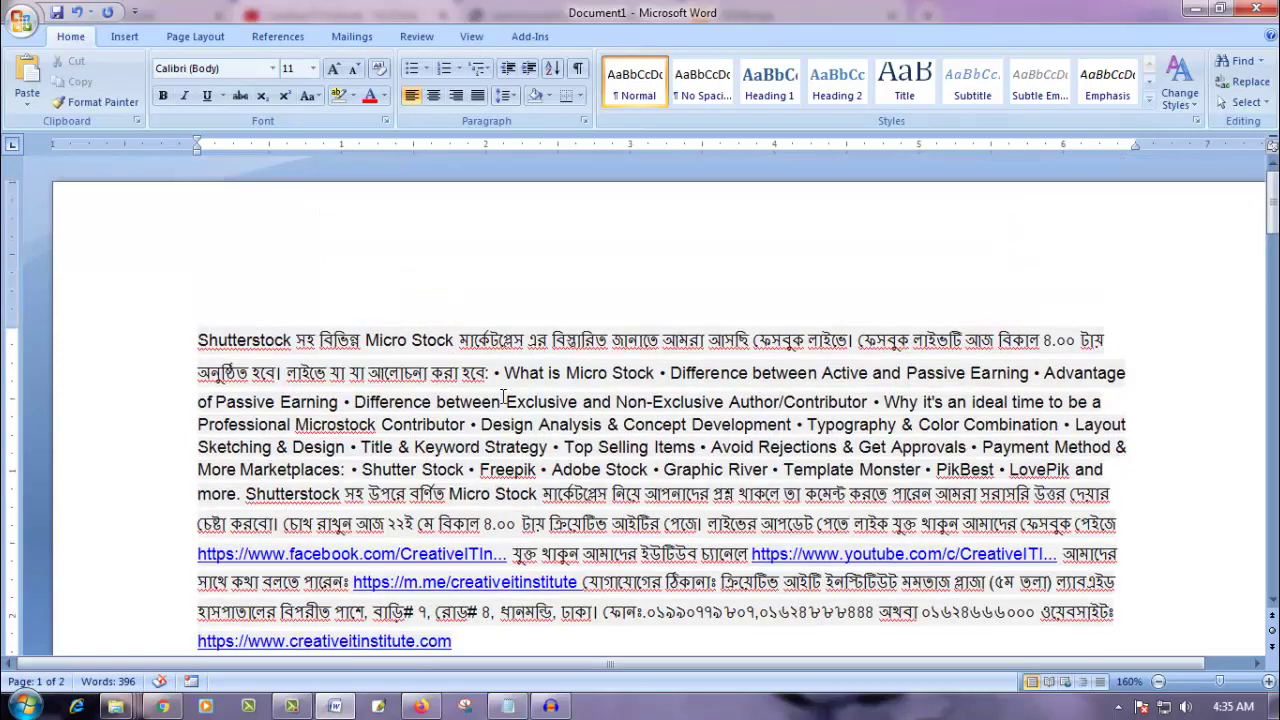
scroll(504, 396, "down", 4)
left_click(499, 415)
scroll(499, 415, "up", 3)
scroll(499, 420, "down", 3)
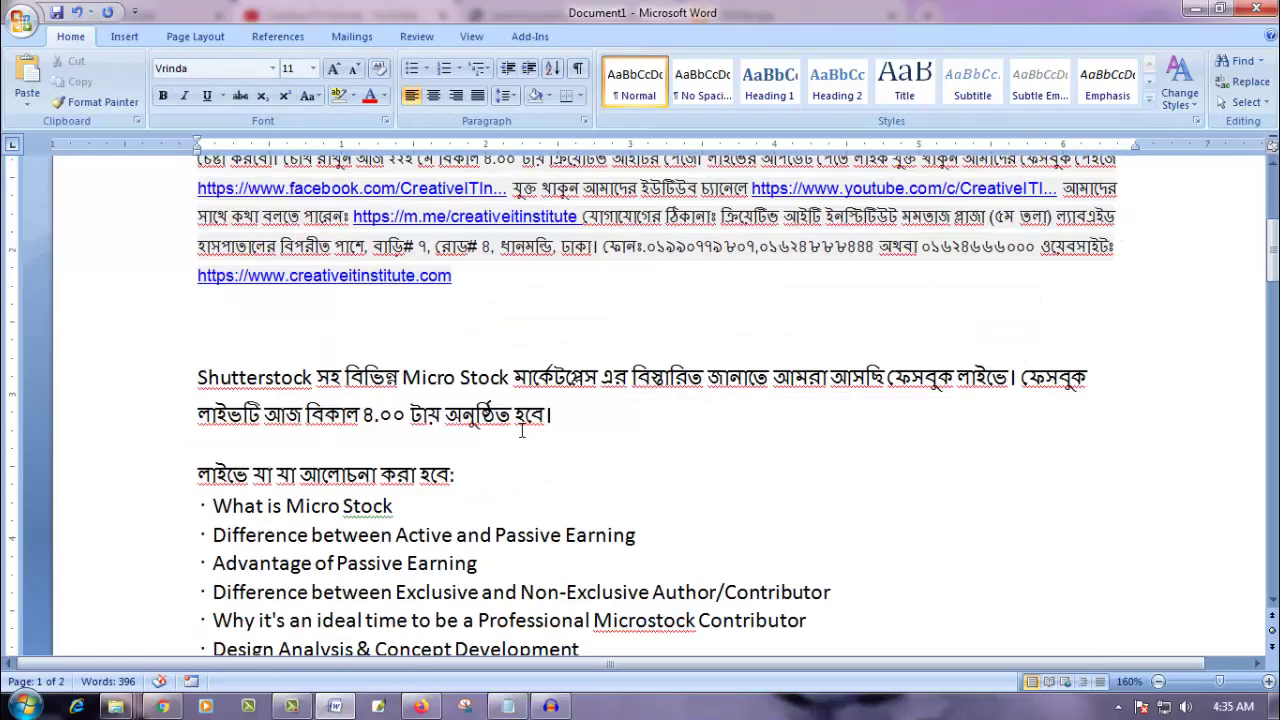
scroll(497, 443, "down", 5)
scroll(498, 445, "up", 4)
scroll(500, 451, "up", 9)
scroll(505, 450, "up", 4)
scroll(515, 448, "down", 2)
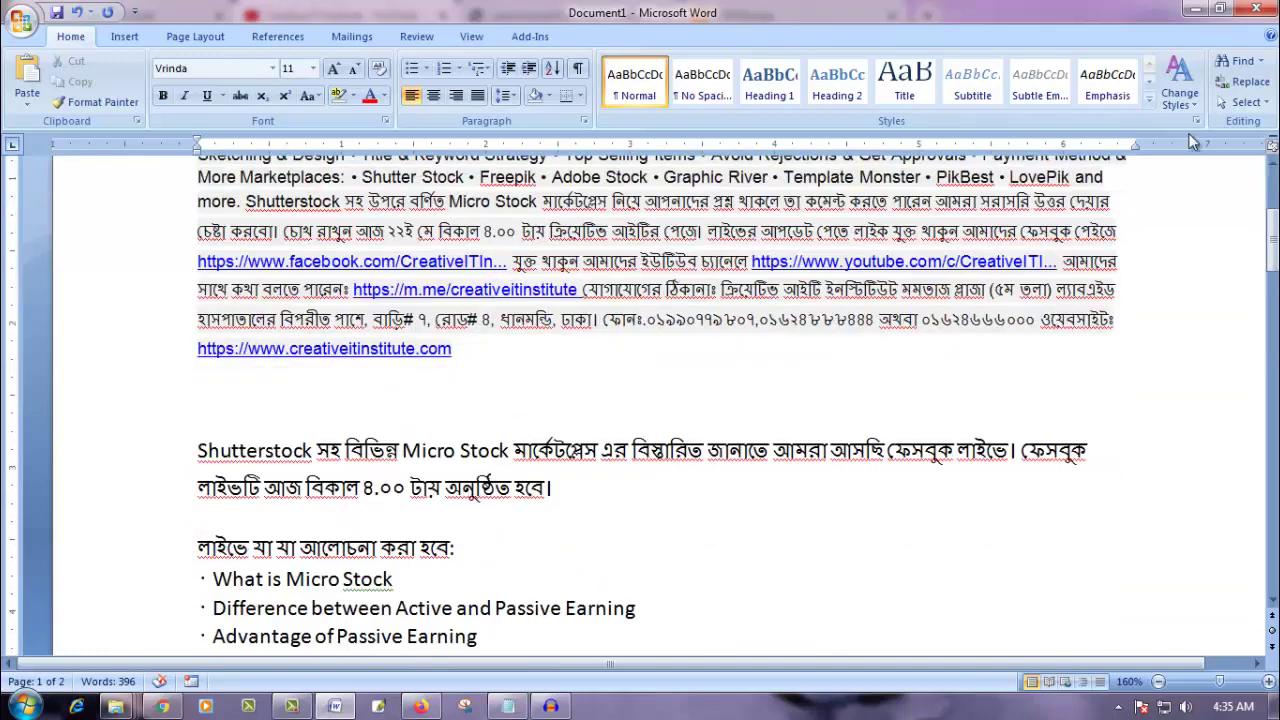
Review the plain-text copy of the post in Notepad.
left_click(508, 707)
scroll(414, 391, "up", 2)
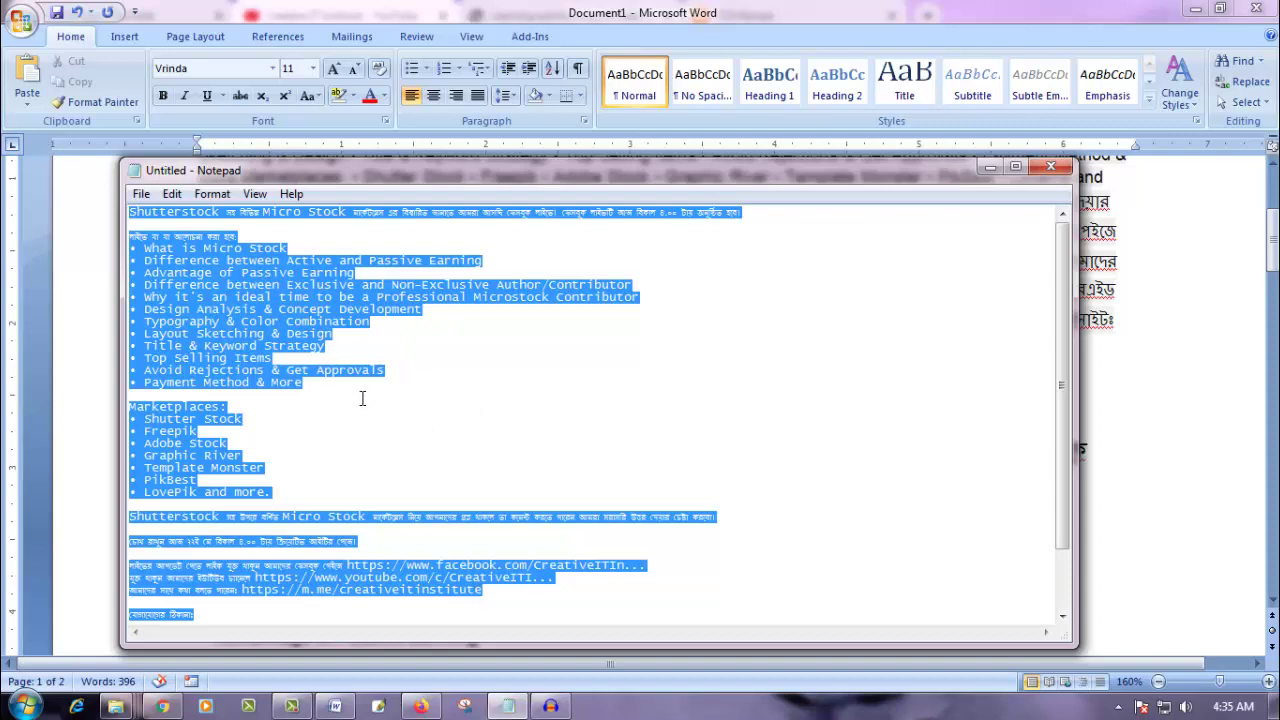
left_click(362, 398)
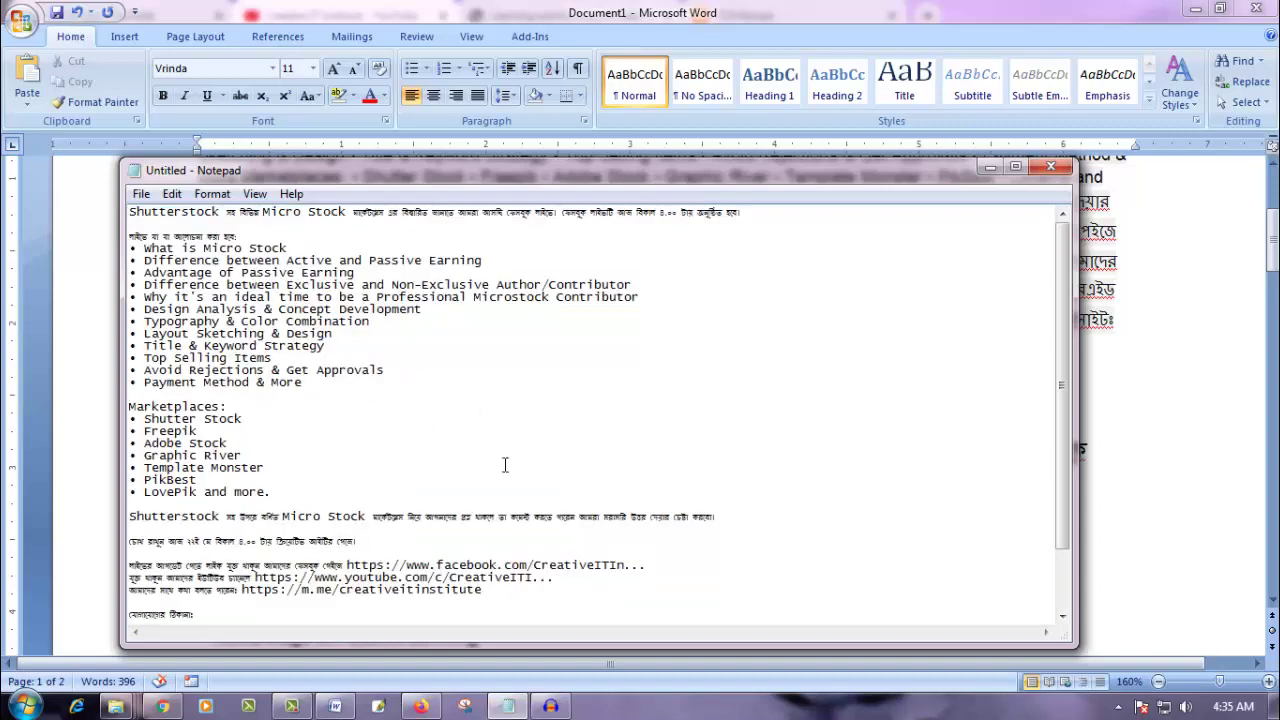
scroll(474, 497, "down", 2)
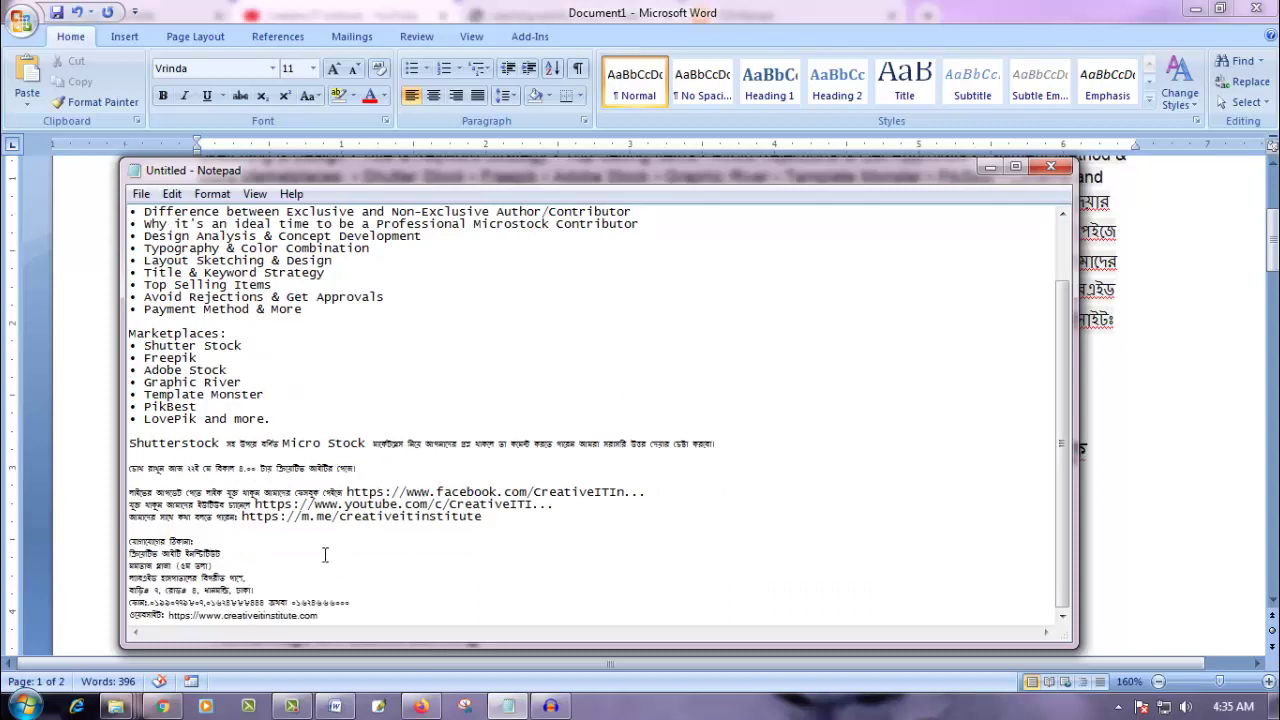
Scroll through both copies in Word once more, then minimize Word.
left_click(335, 707)
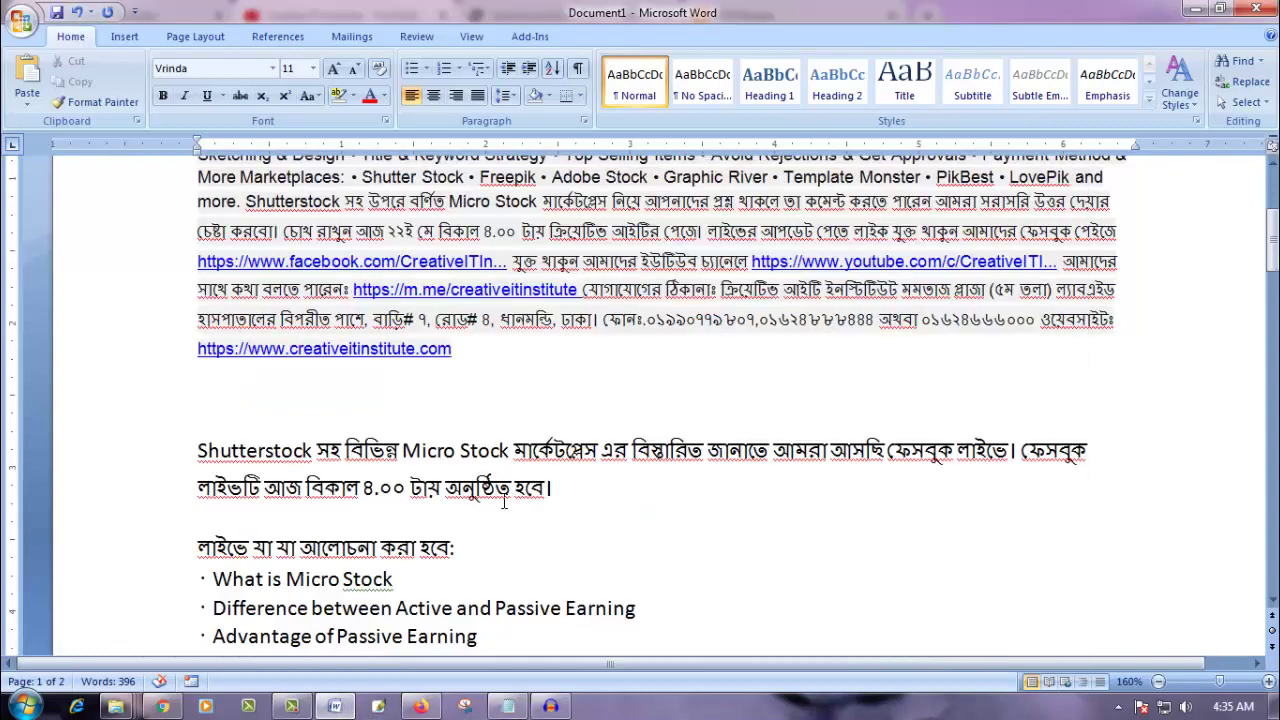
scroll(505, 500, "down", 4)
scroll(505, 500, "down", 2)
scroll(504, 502, "down", 3, "ctrl")
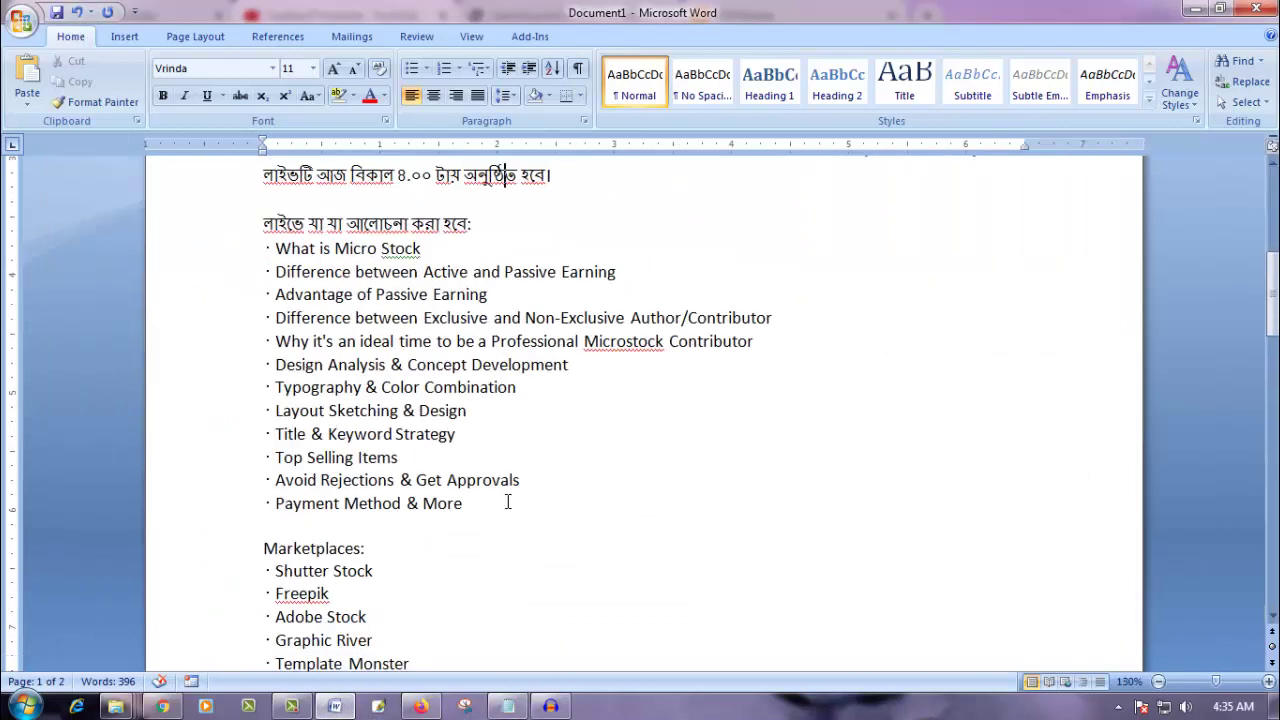
scroll(507, 502, "up", 4)
scroll(507, 502, "down", 3, "ctrl")
left_click(1190, 8)
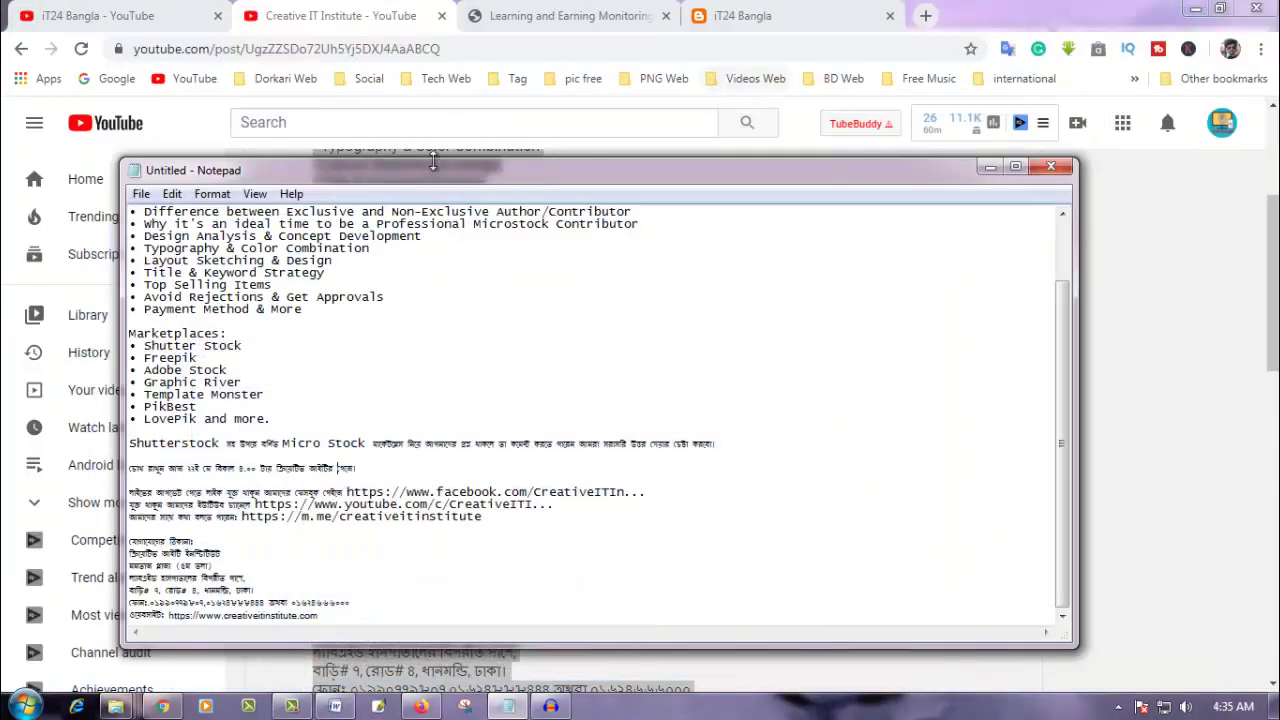
Select the Step-01 Registration and Step-02 Online Examination instructions on the ledp.ictd.gov.bd page.
left_click(530, 20)
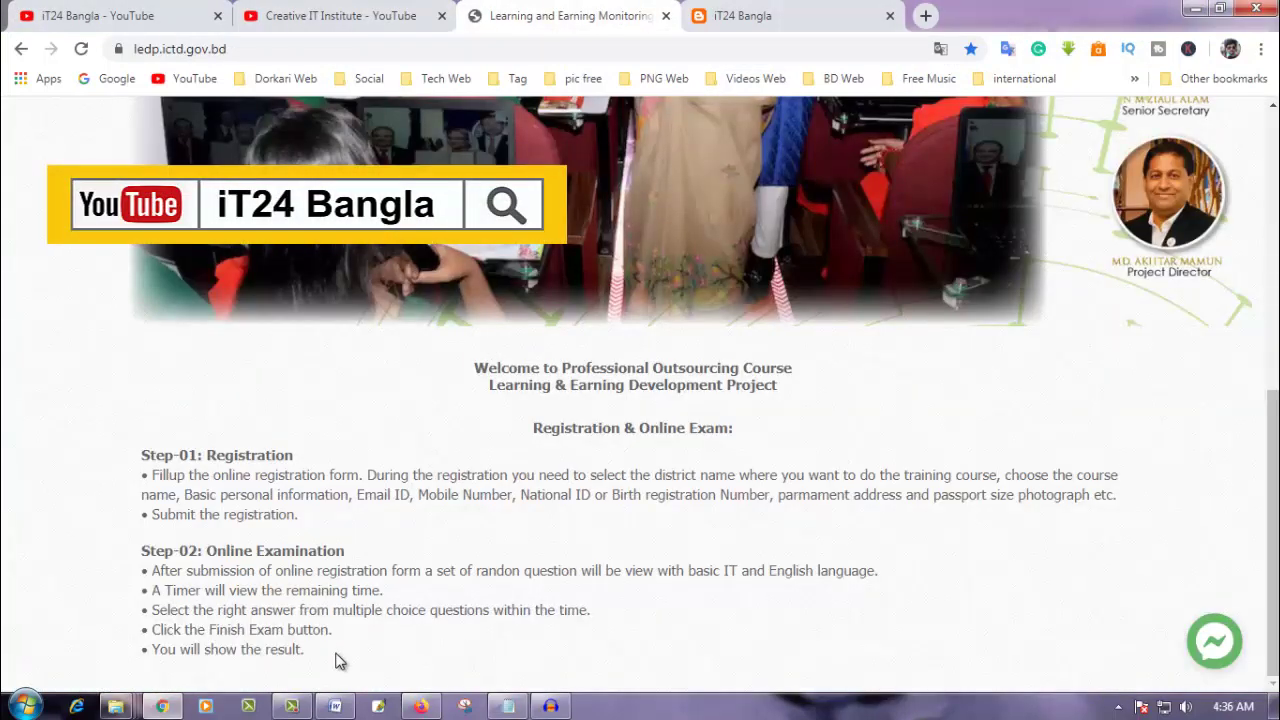
left_click_drag(336, 658, 128, 452)
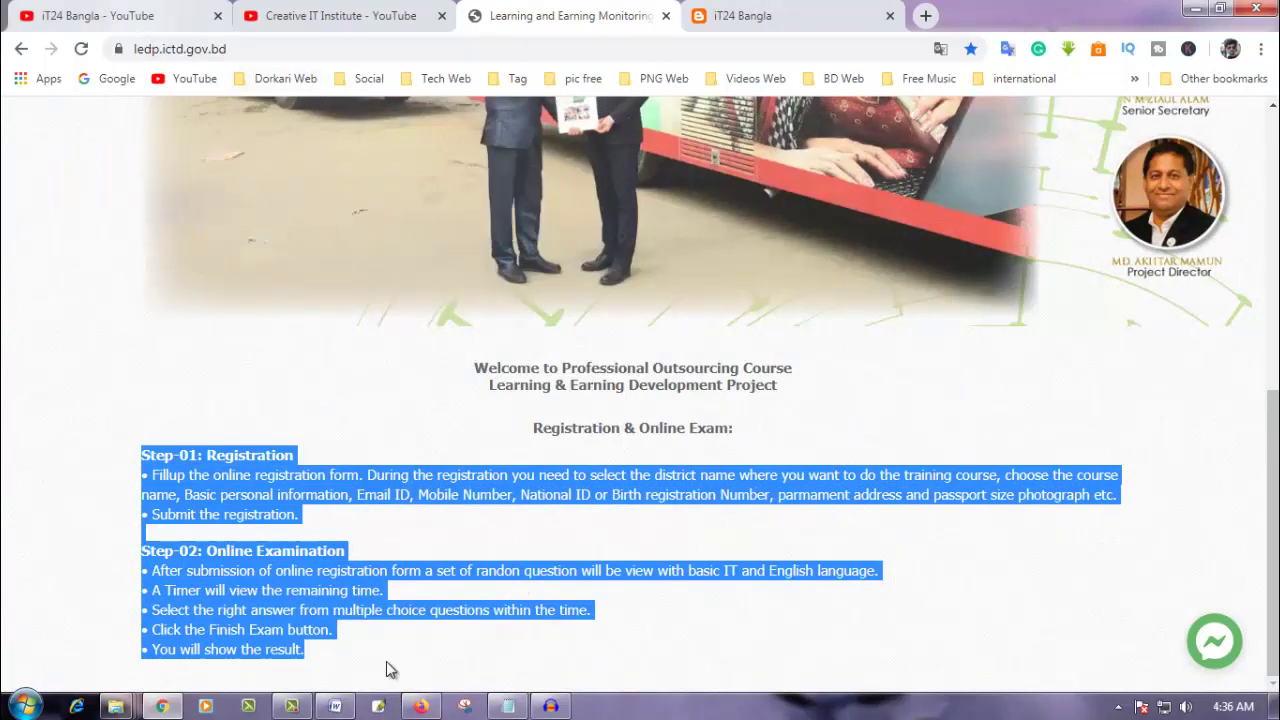
left_click(335, 706)
Paste the formatted Step-01 and Step-02 instructions at the document's end, with a blank line above.
scroll(514, 440, "down", 5)
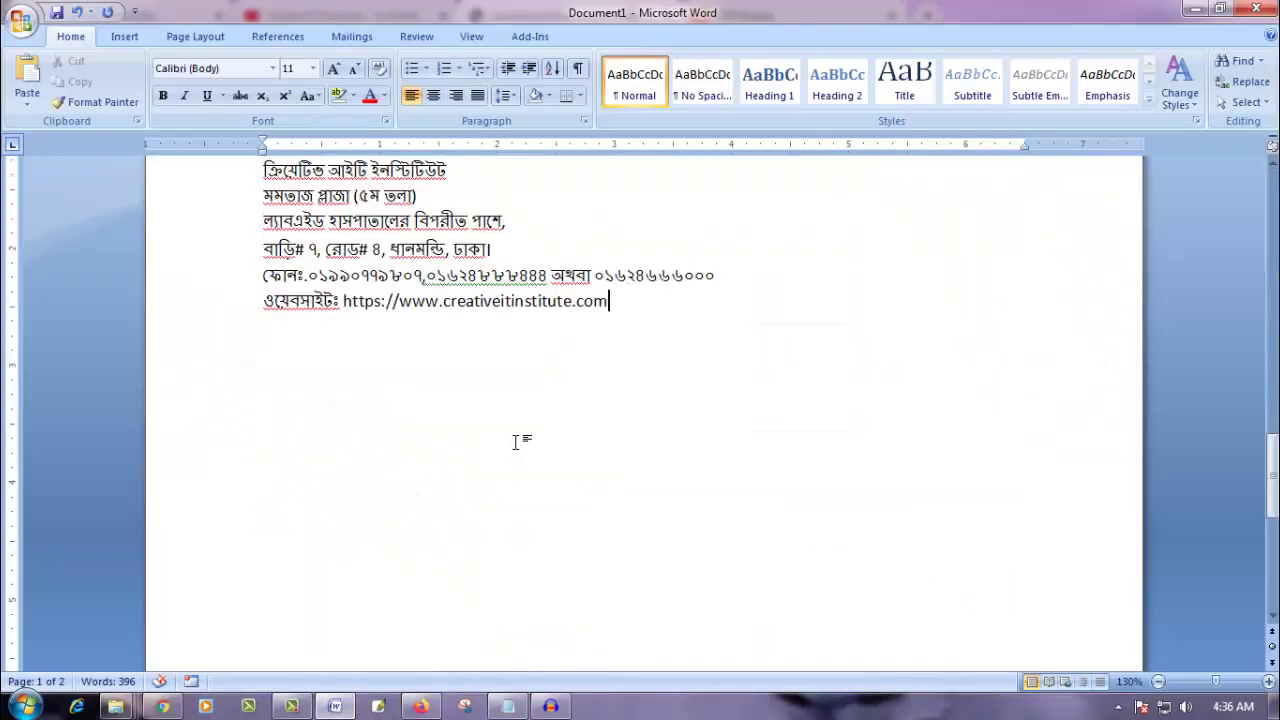
left_click(677, 350)
type("Step-01: Registration • Fillup the online registration form. During the registration you need to select the district name where you want to do the training course, choose the course name, Basic personal information, Email ID, Mobile Number, National ID or Birth registration Number, parmament address and passport size photograph etc. • Submit the registration.   Step-02: Online Examination • After submission of online registration form a set of randon question will be view with basic IT and English language. • A Timer will view the remaining time. • Select the right answer from multiple choice questions within the time. • Click the Finish Exam button. • You will show the result.")
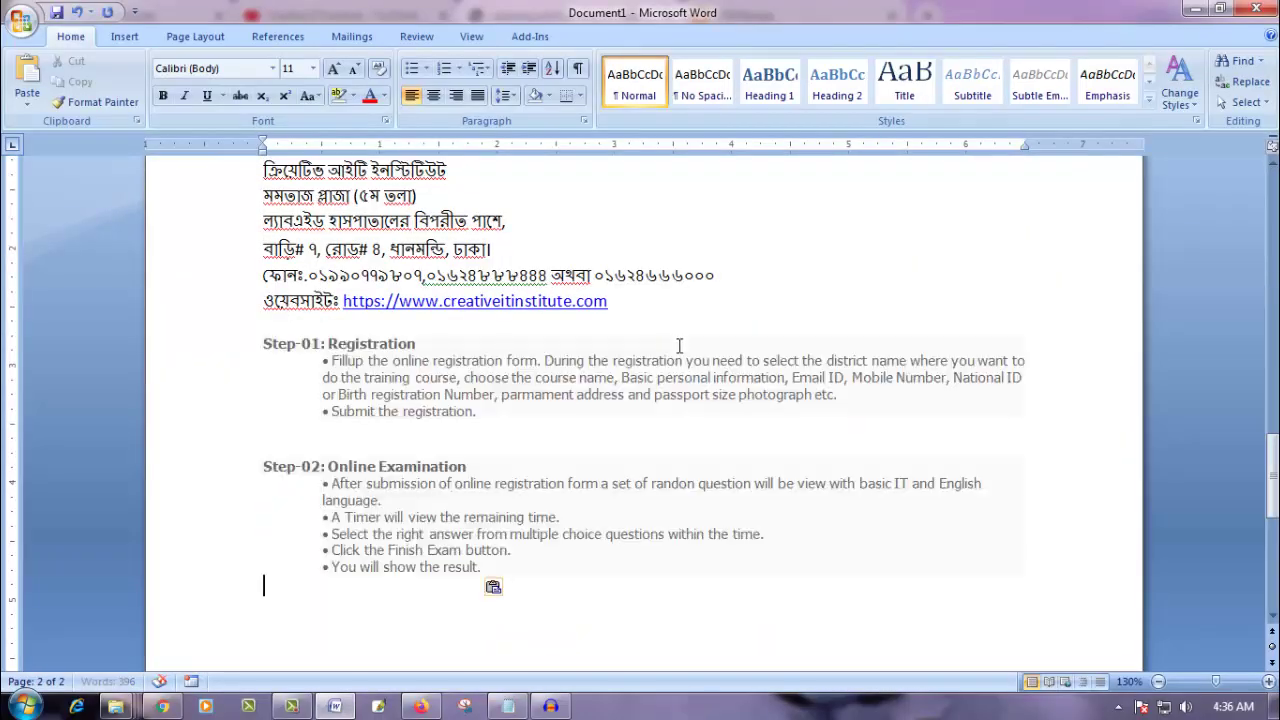
left_click(266, 344)
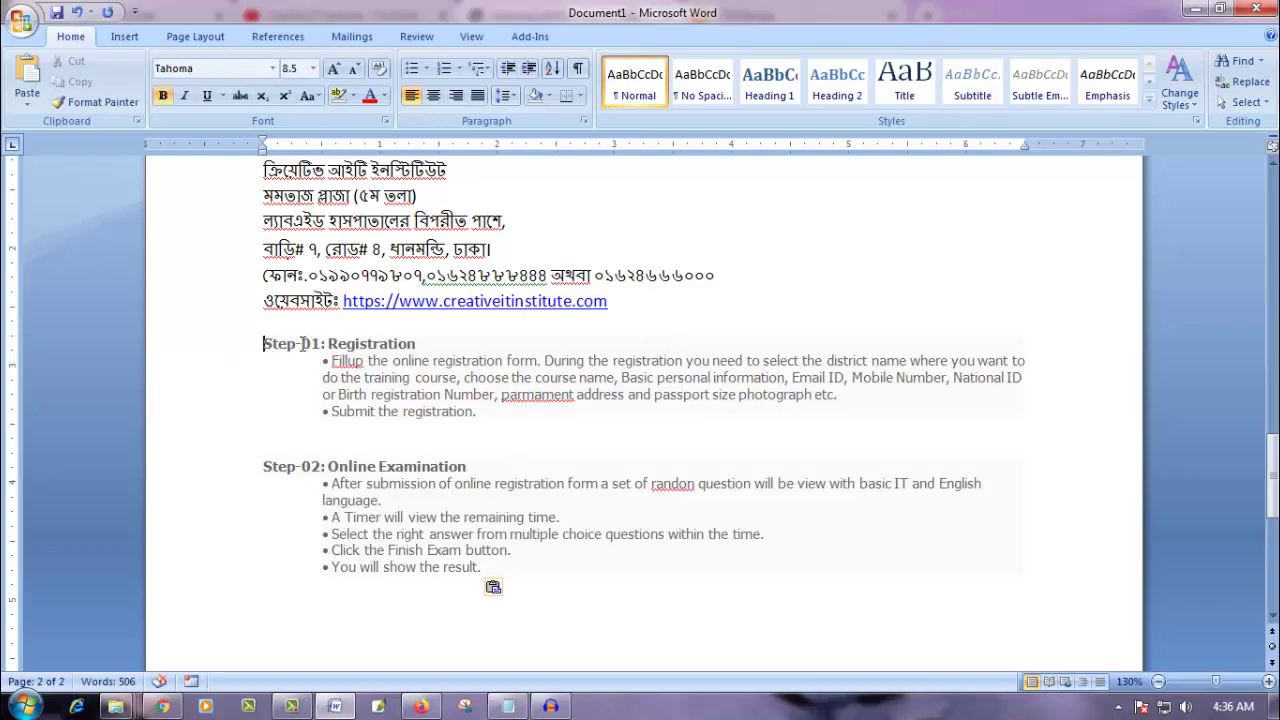
key("Return")
scroll(400, 350, "down", 4)
scroll(521, 366, "up", 3)
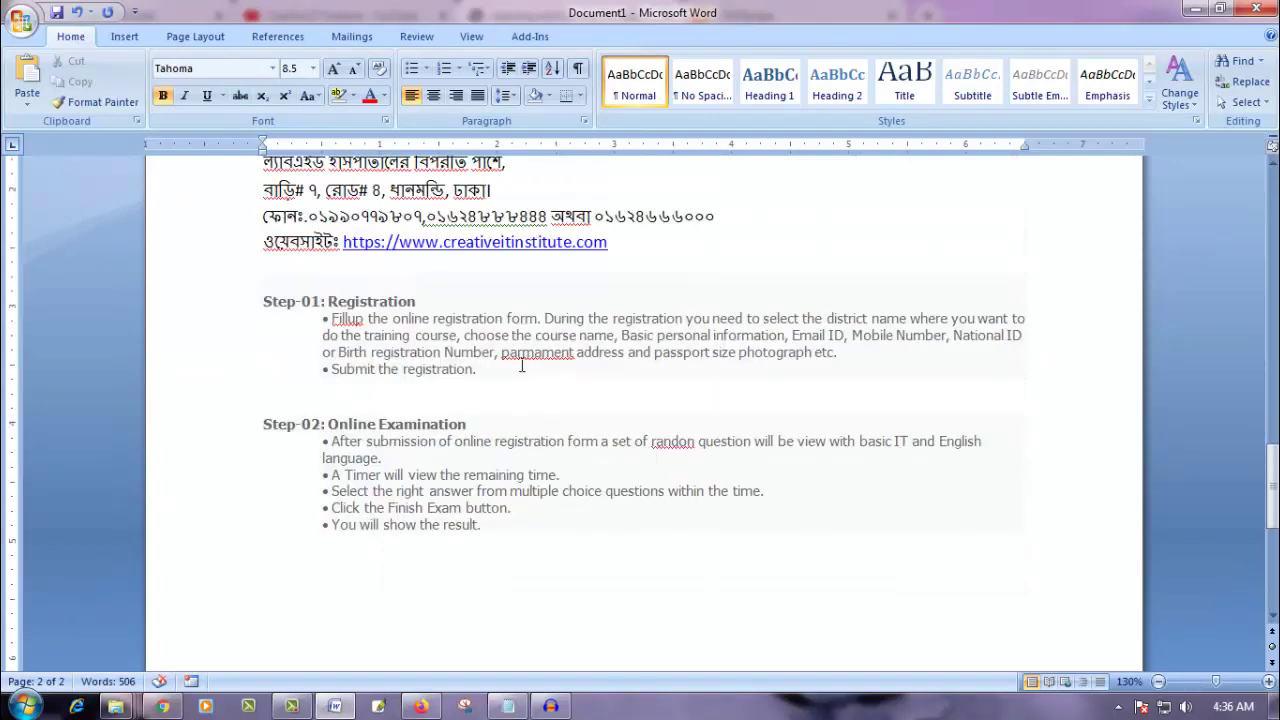
left_click_drag(463, 526, 200, 301)
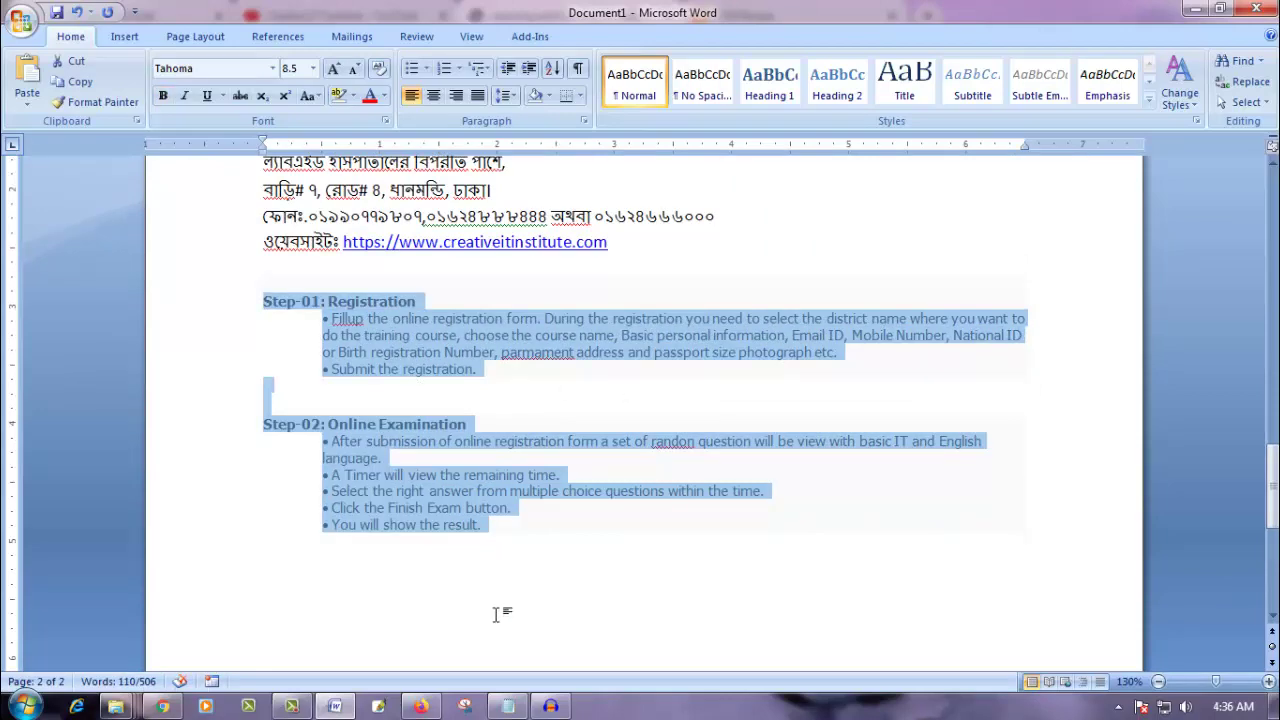
key("alt+Tab")
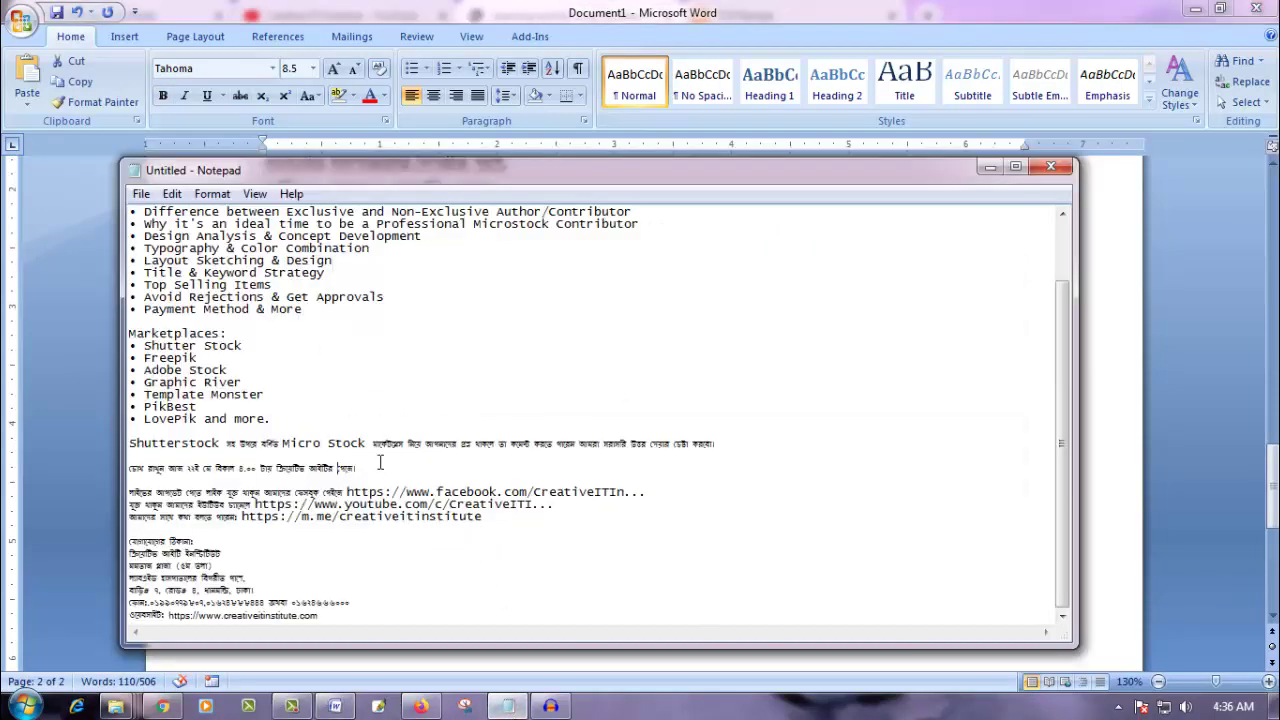
Replace Notepad's Shutterstock text with the Step-01 and Step-02 instructions as plain text, then select it.
key("ctrl+a")
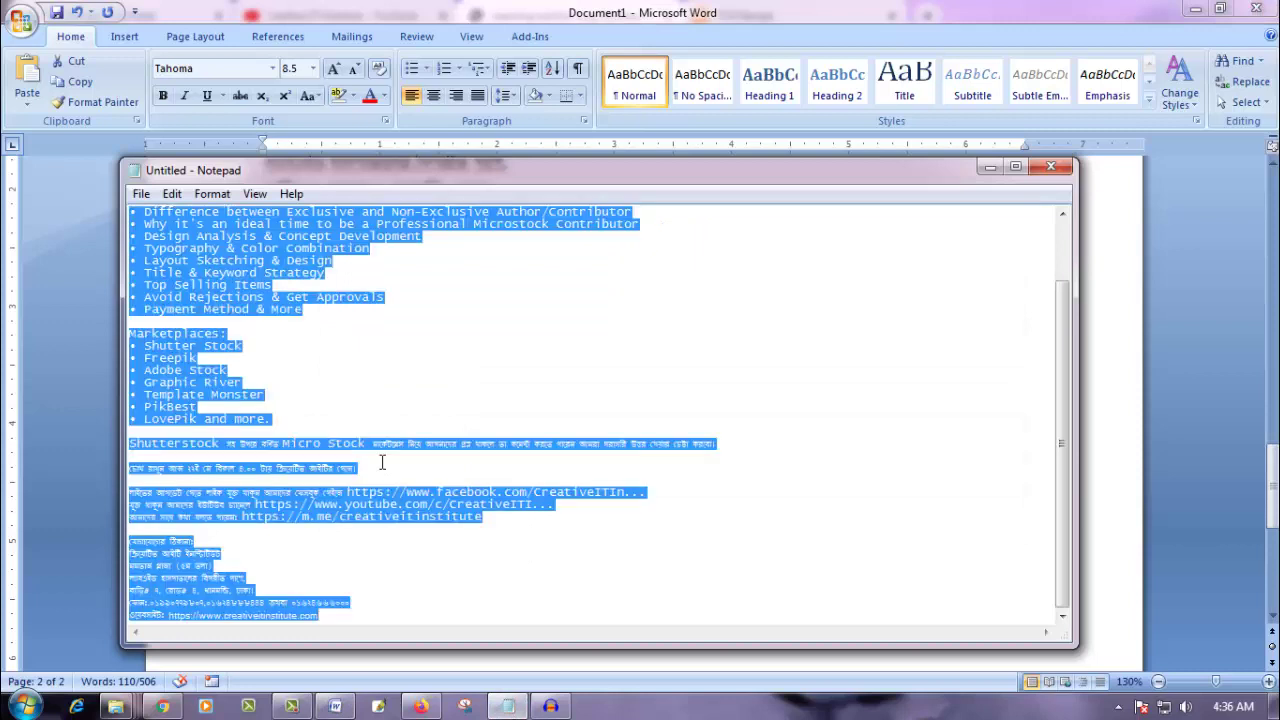
key("Delete")
key("ctrl+v")
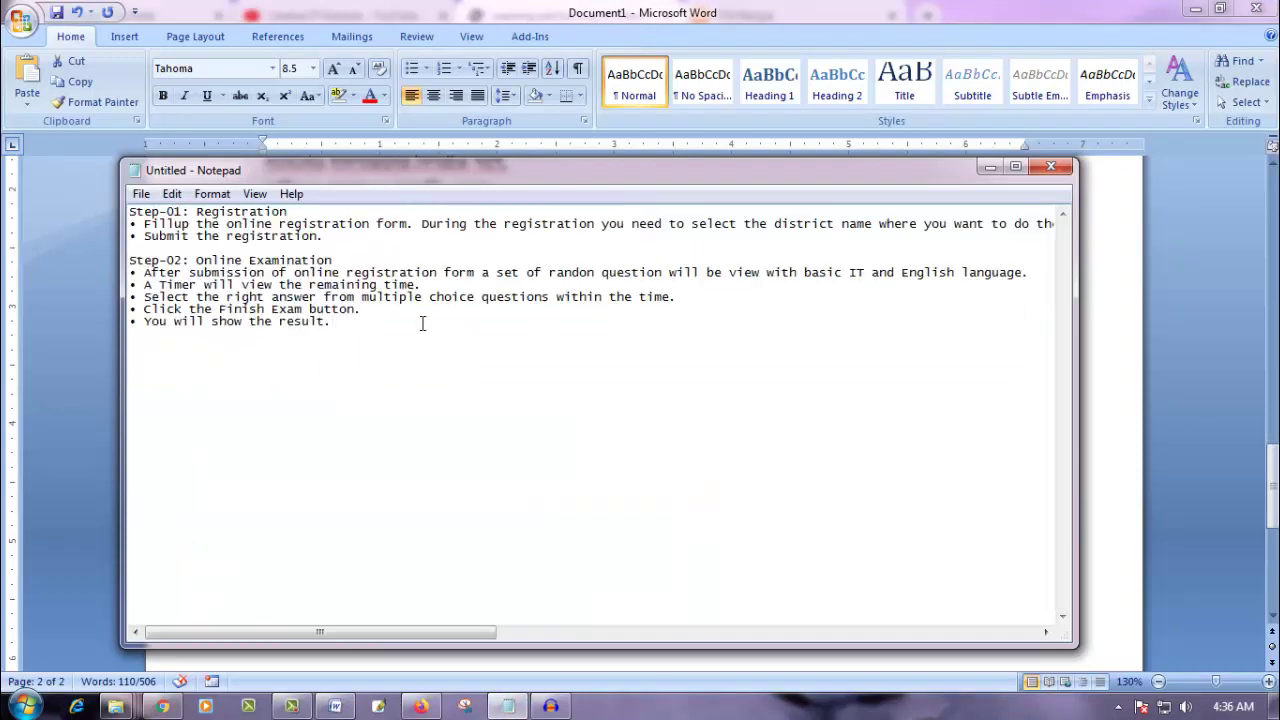
left_click_drag(343, 323, 27, 200)
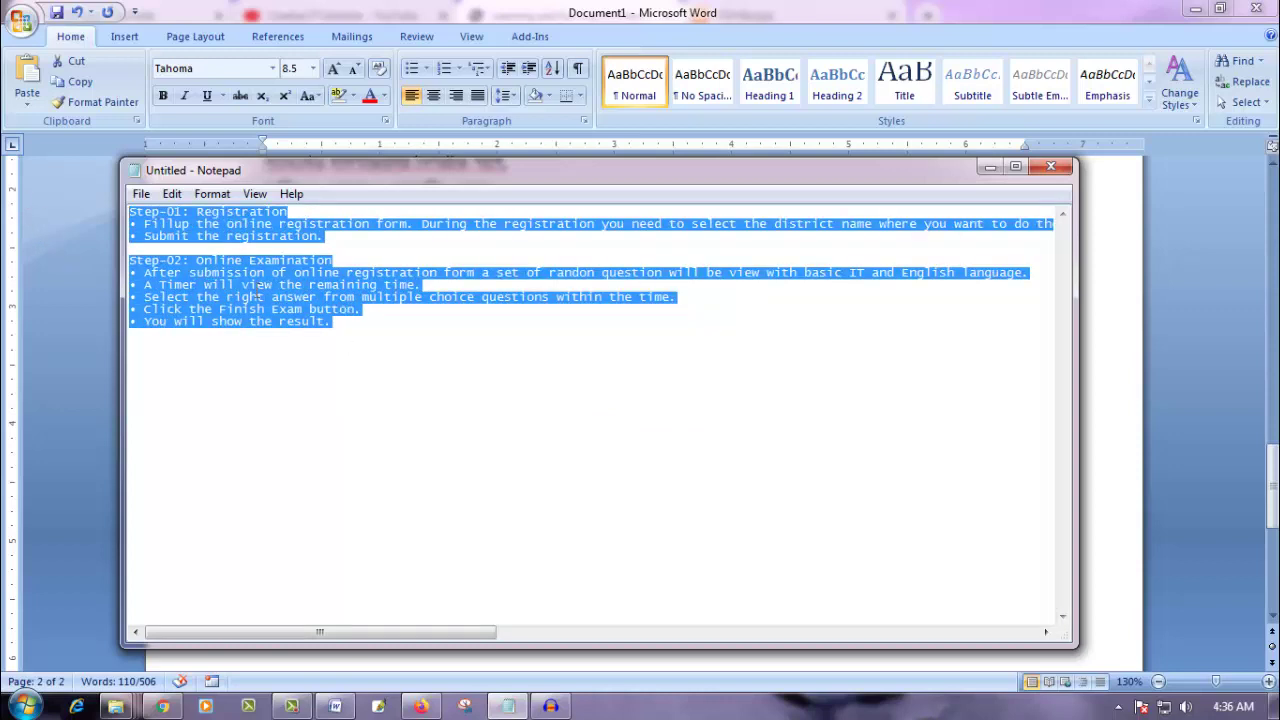
left_click(256, 292)
left_click_drag(376, 335, 82, 210)
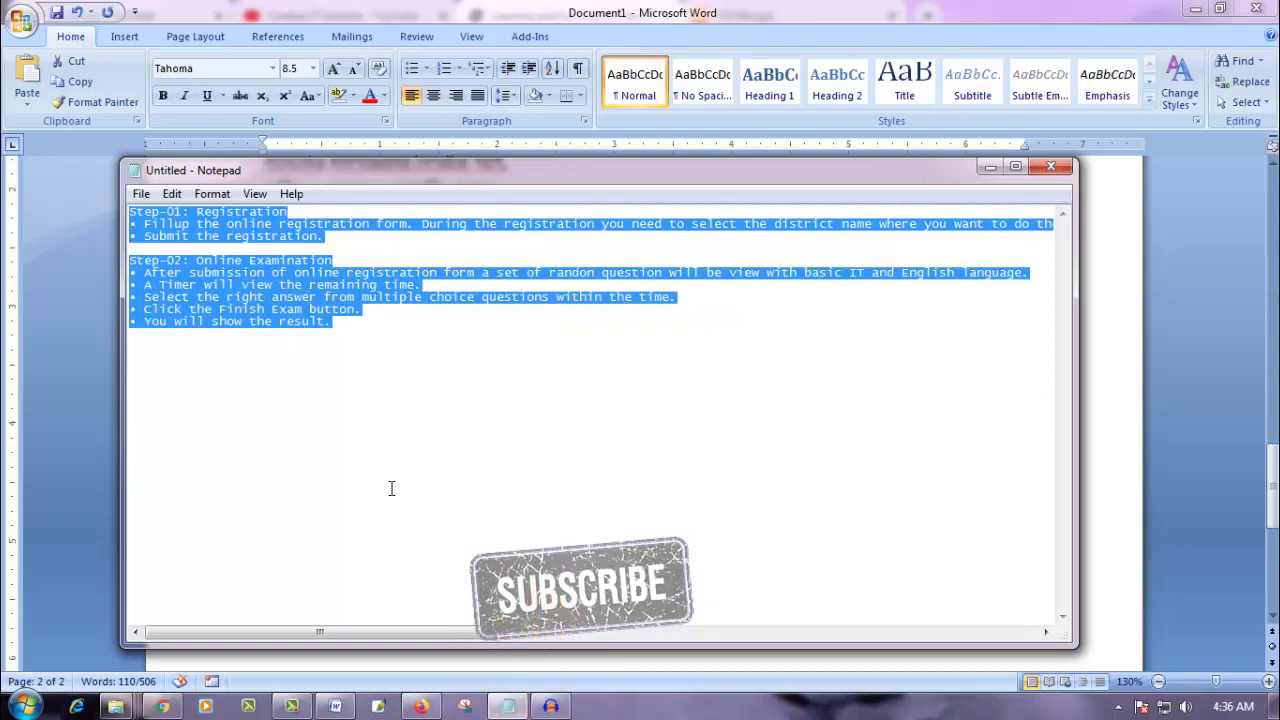
key("alt+Tab")
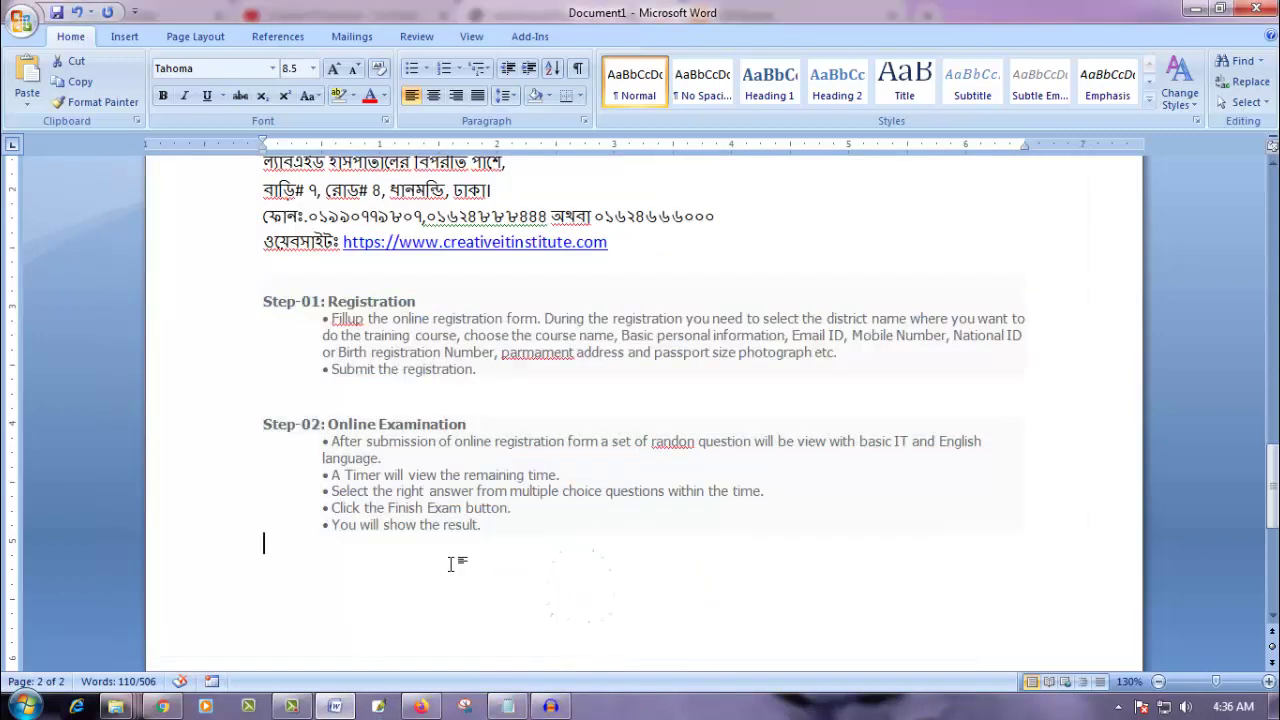
Paste the plain-text Step-01 and Step-02 instructions beneath their formatted copy.
left_click(496, 565)
key("ctrl+v")
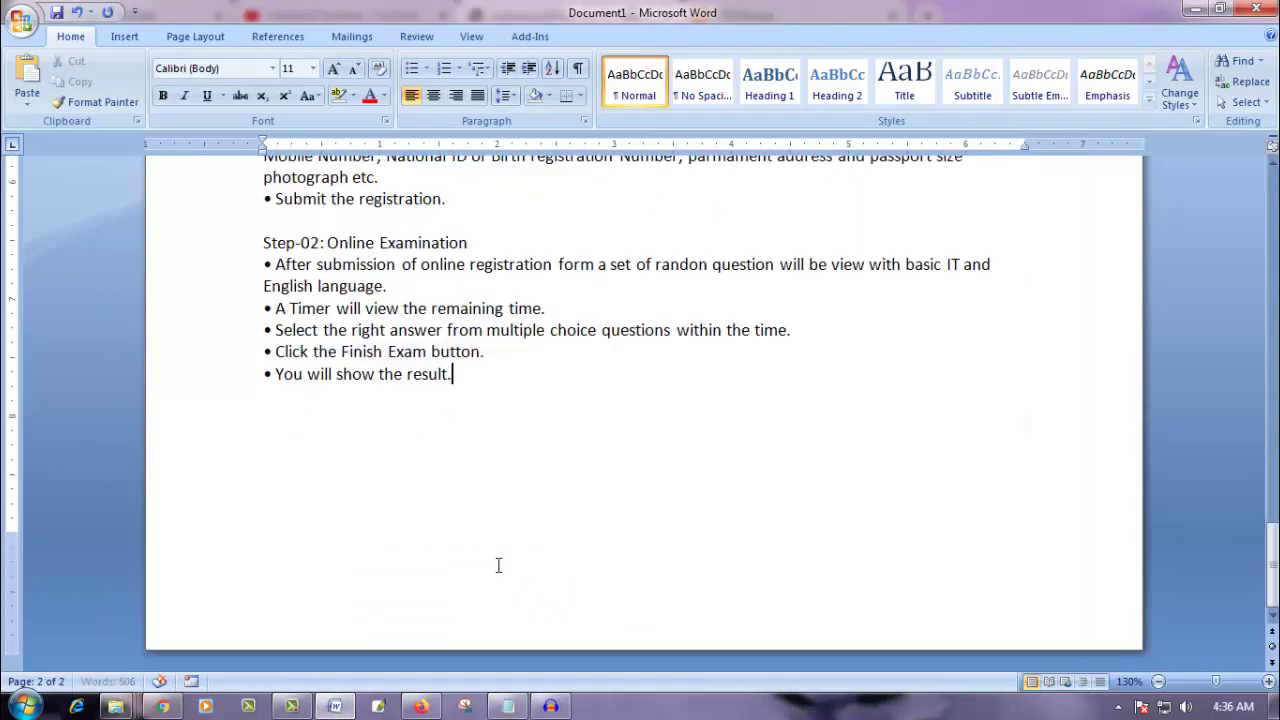
scroll(412, 503, "up", 5)
scroll(412, 503, "up", 5)
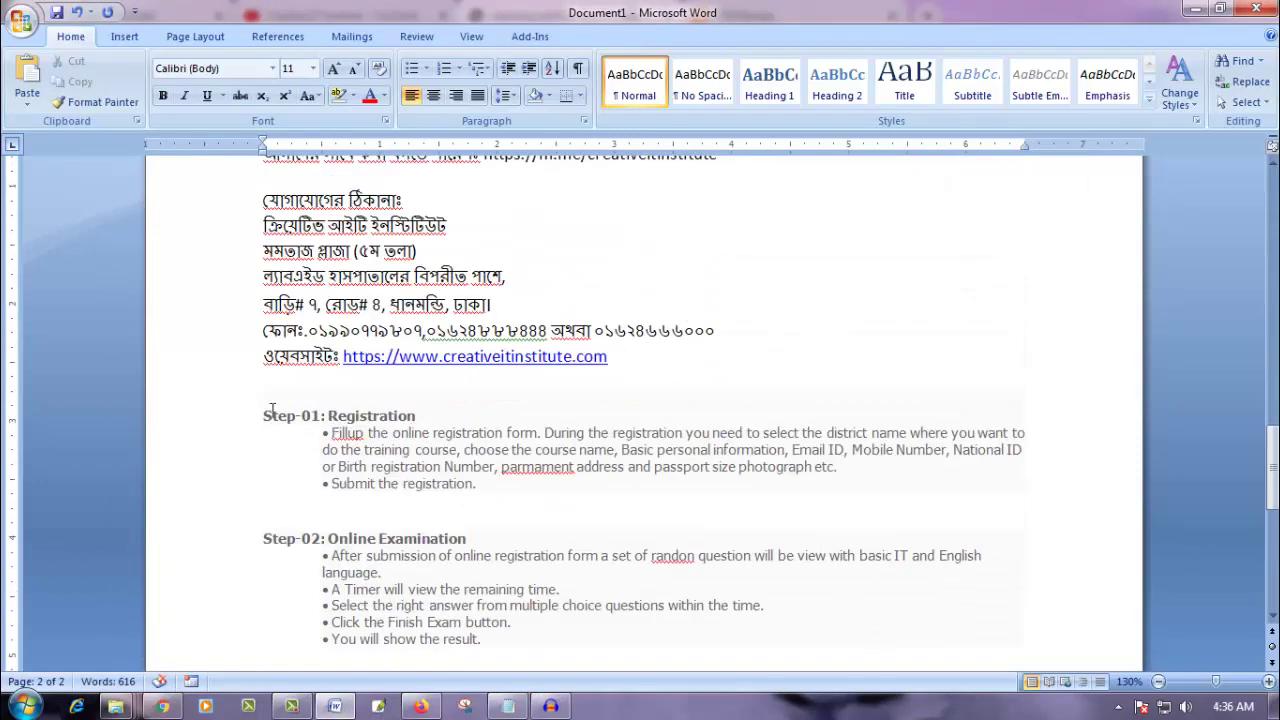
Select the formatted Step-01 and Step-02 block to review its layout.
left_click_drag(263, 415, 482, 489)
left_click(349, 314)
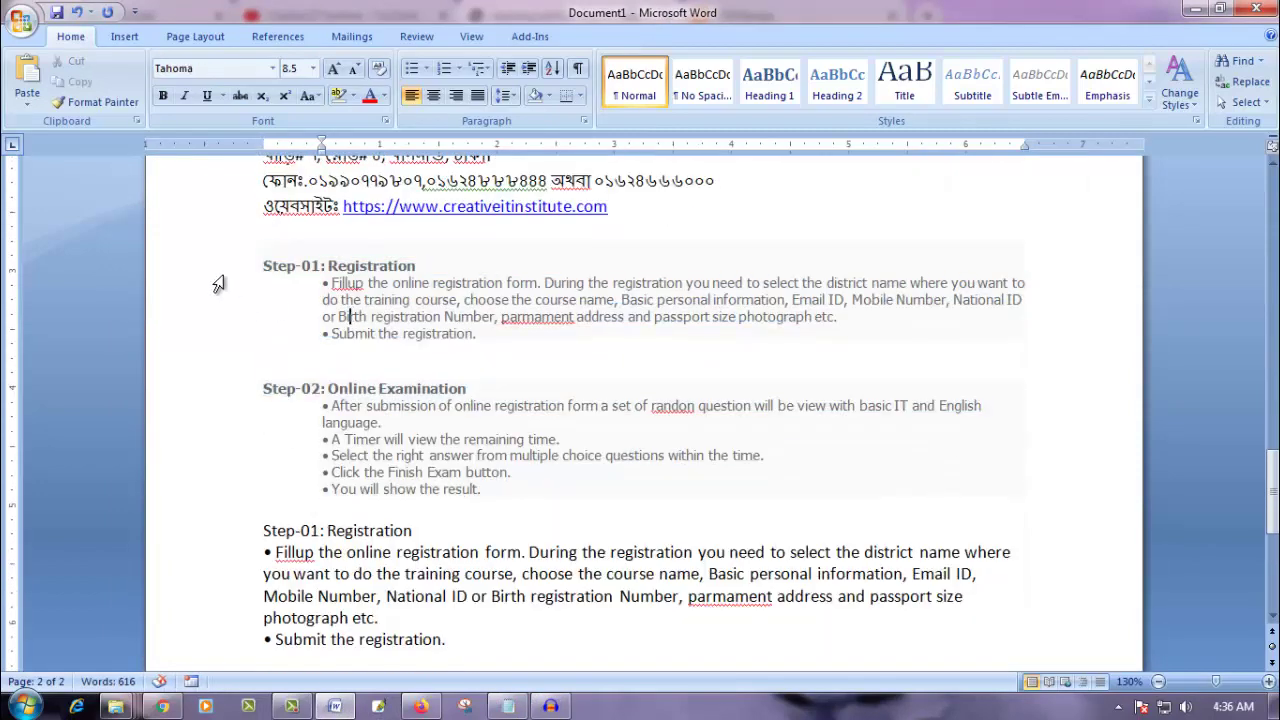
left_click_drag(218, 284, 245, 410)
left_click(337, 506)
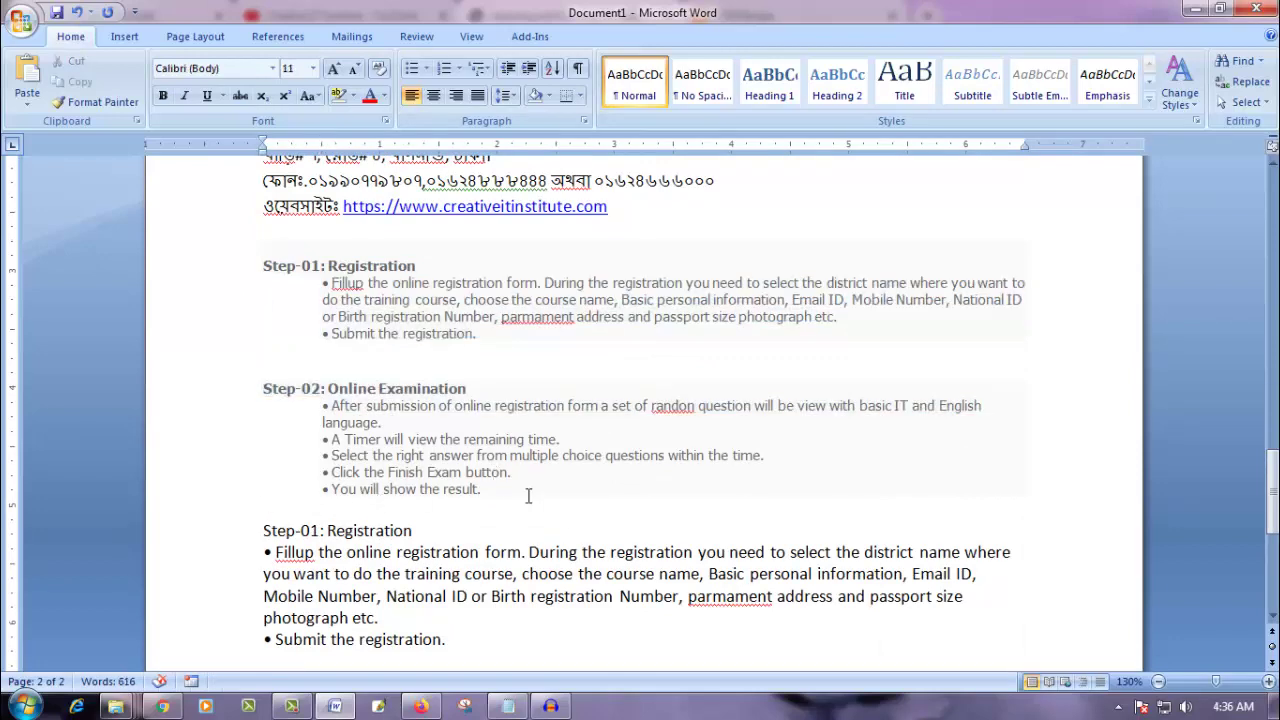
left_click_drag(528, 496, 222, 286)
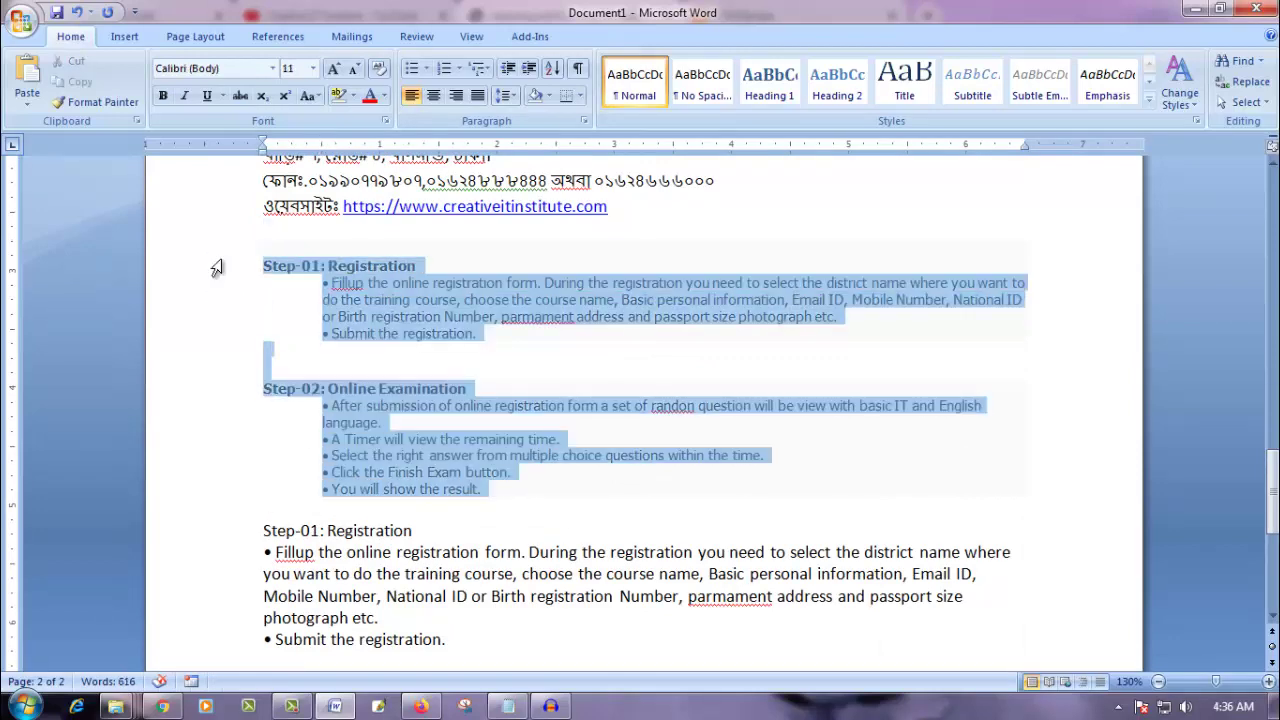
left_click(640, 360)
Compare the plain-text steps against the formatted block, then minimize Word.
scroll(636, 372, "down", 3)
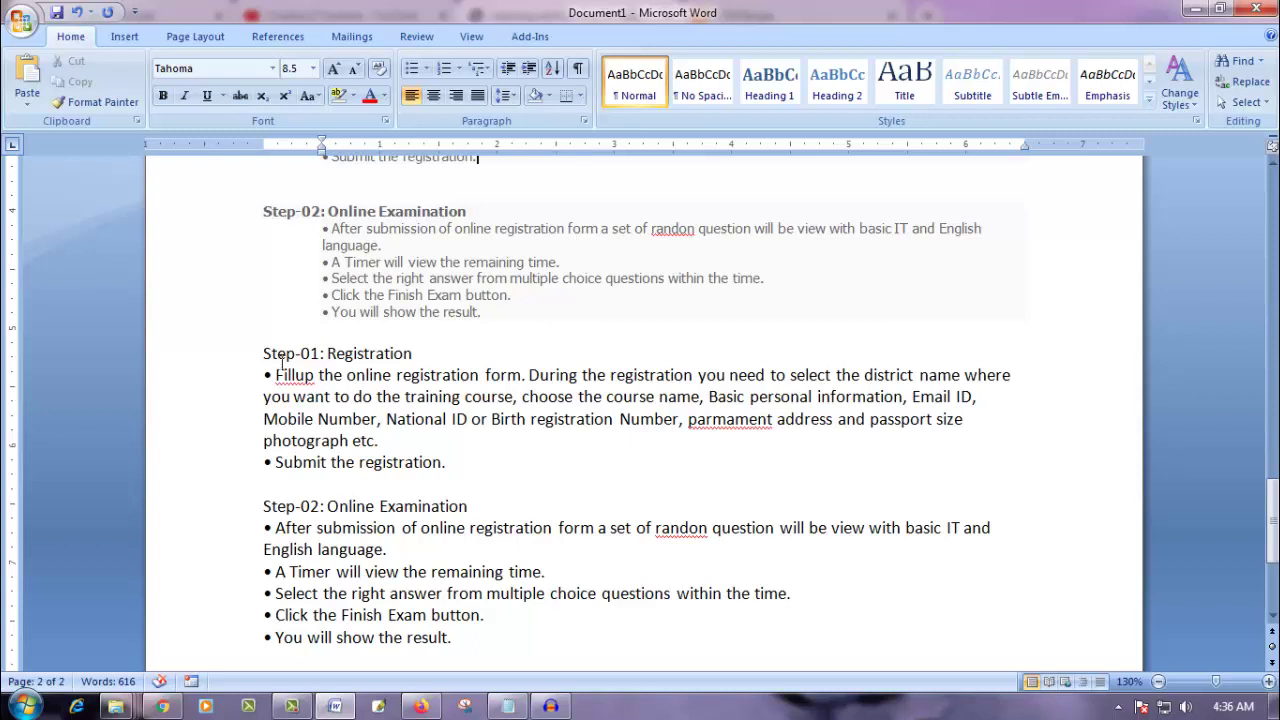
left_click_drag(233, 360, 491, 548)
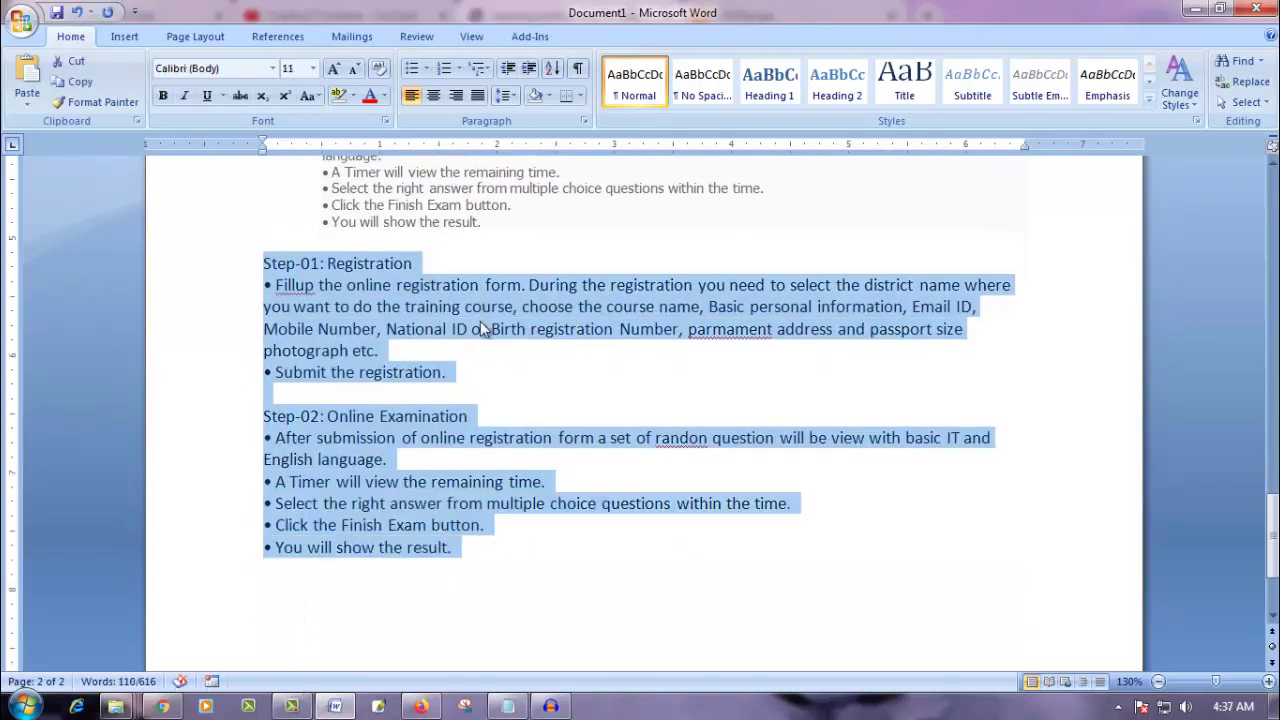
scroll(528, 388, "up", 4)
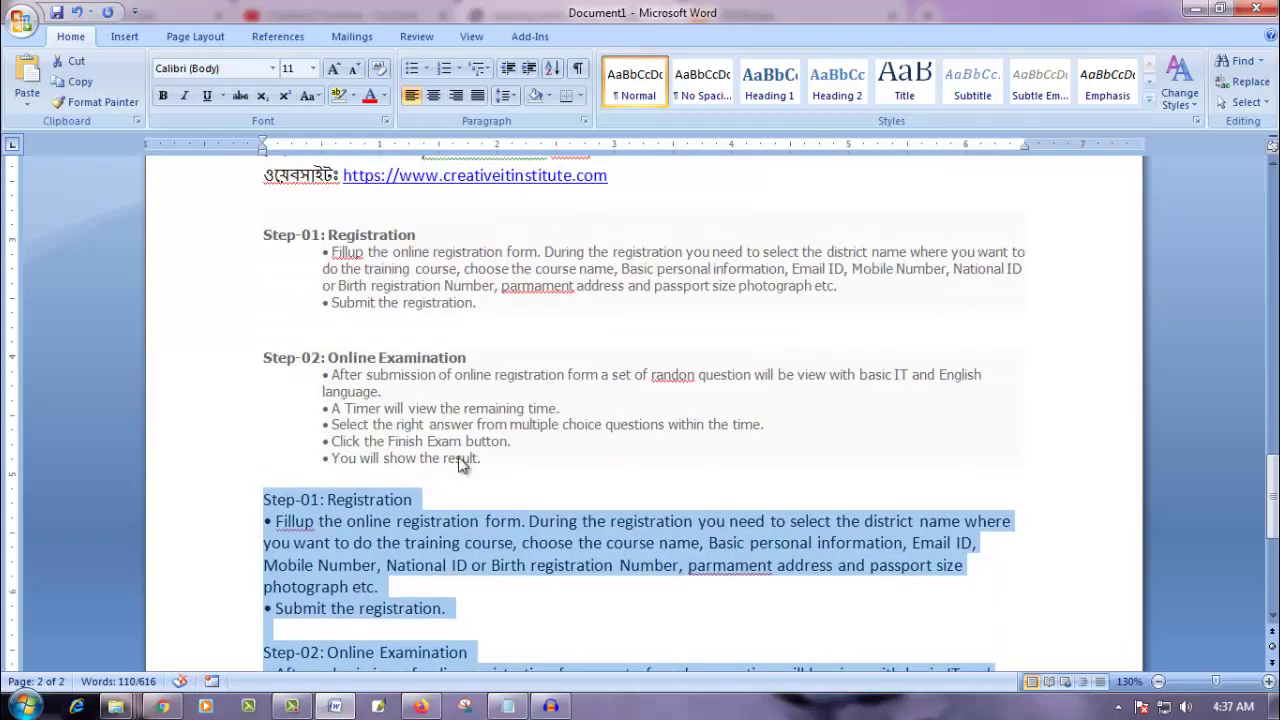
scroll(505, 480, "down", 1)
scroll(505, 480, "down", 1)
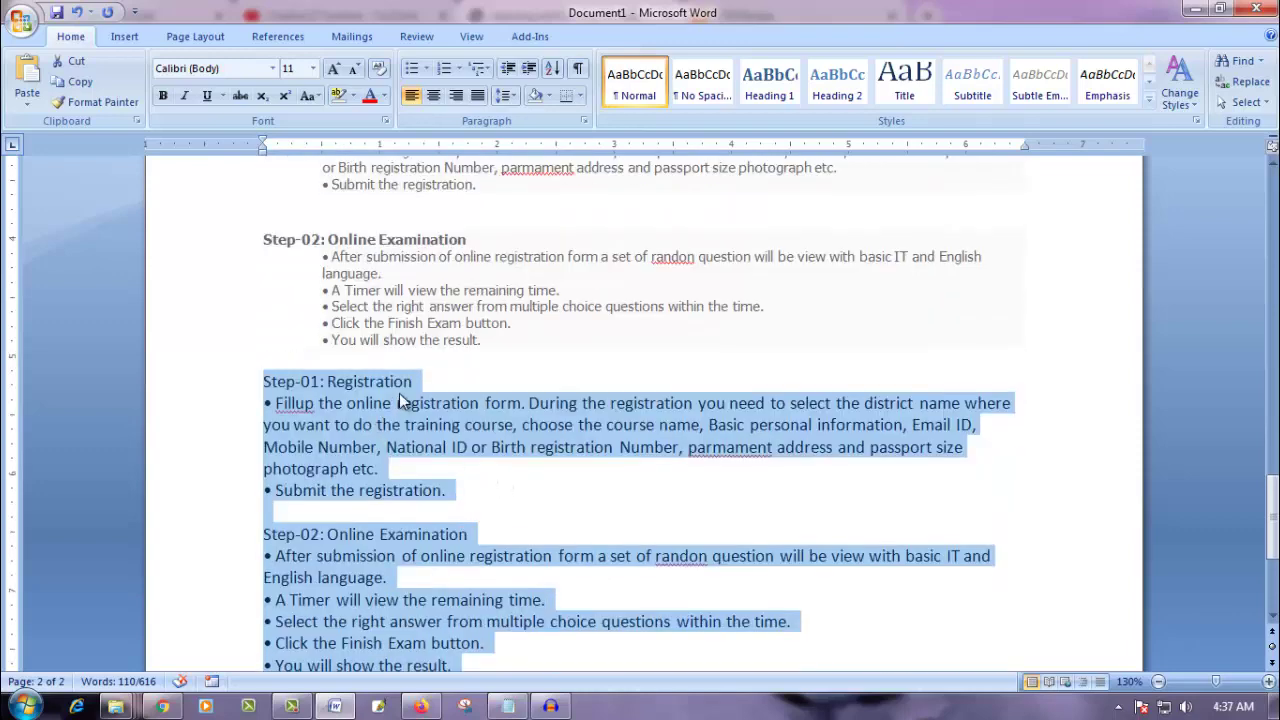
scroll(505, 440, "up", 1)
left_click(503, 400)
left_click_drag(503, 400, 258, 251)
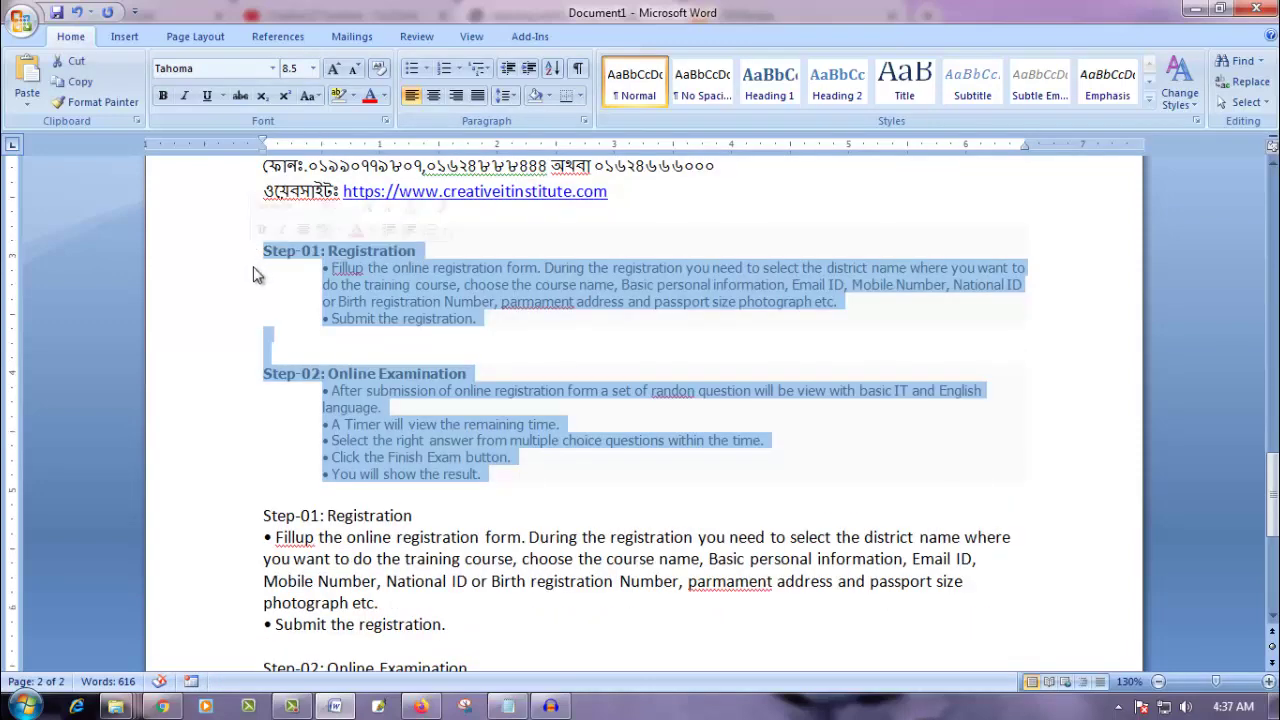
left_click(378, 559)
scroll(505, 578, "down", 1)
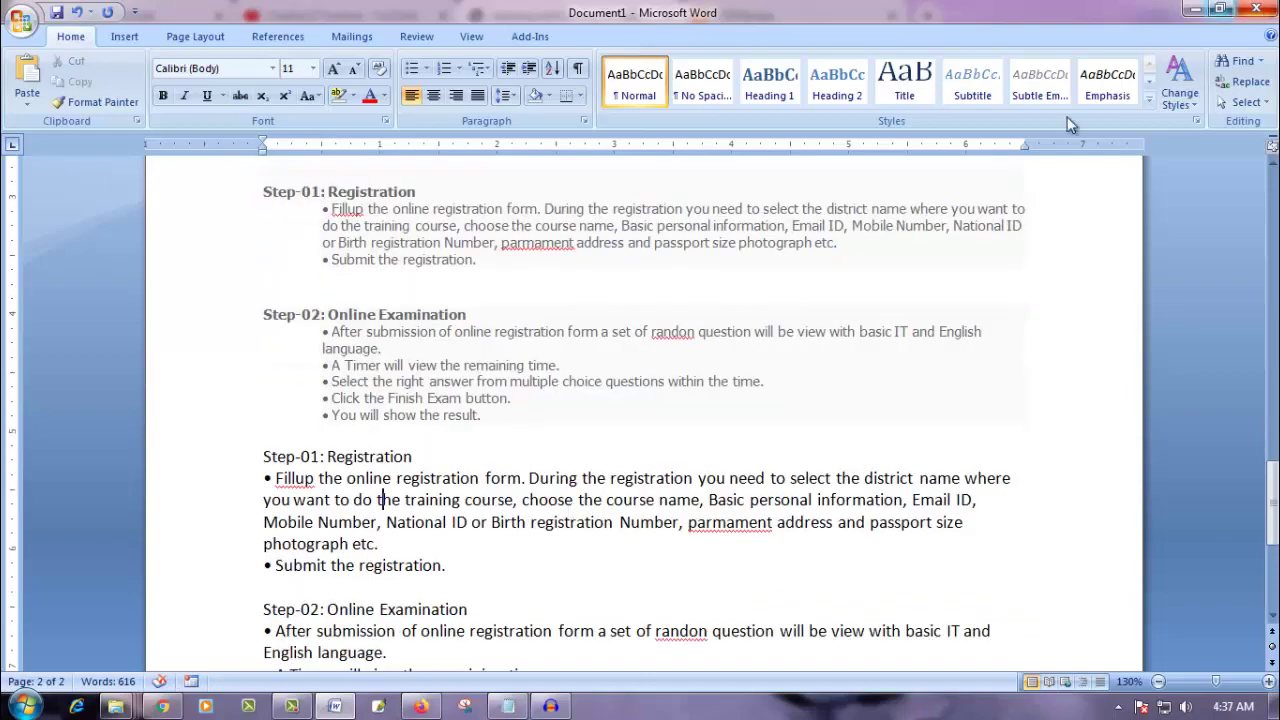
left_click(1193, 10)
Select the first paragraph of the iT24 Bangla AdSense Approved and Management post.
left_click(770, 16)
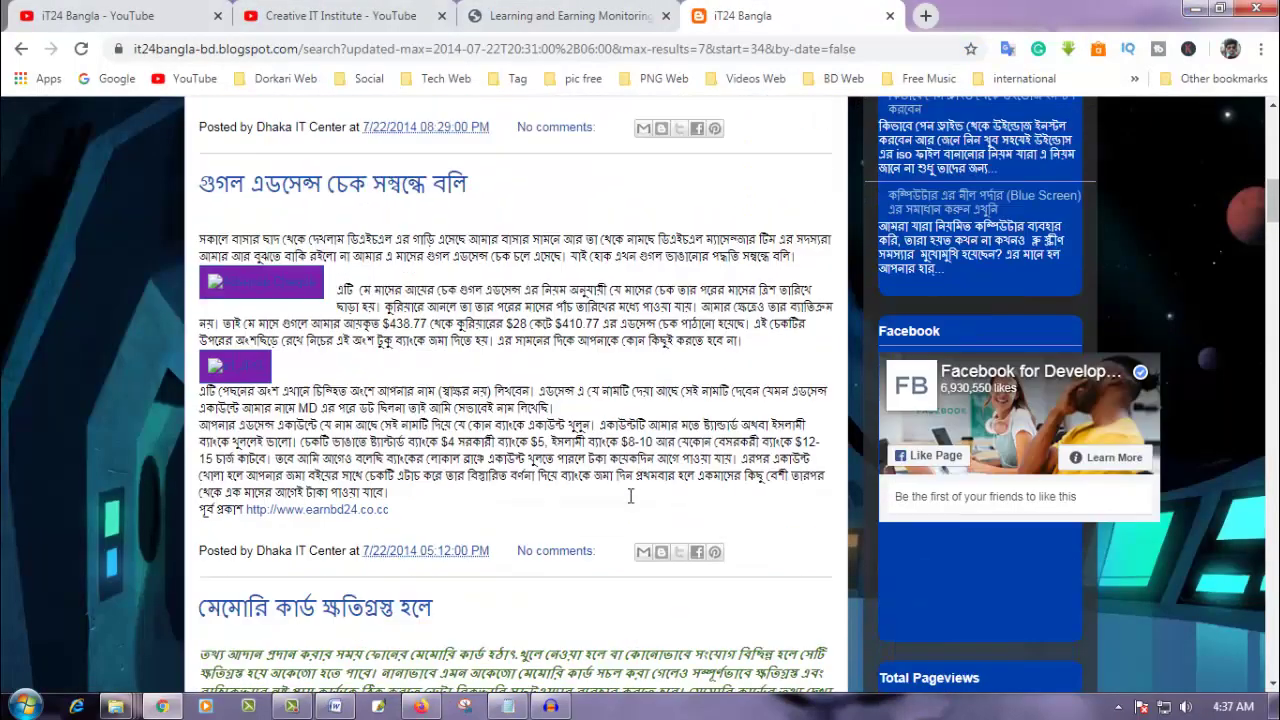
scroll(629, 493, "up", 2)
scroll(629, 493, "up", 2)
scroll(629, 493, "up", 3)
scroll(628, 471, "down", 6)
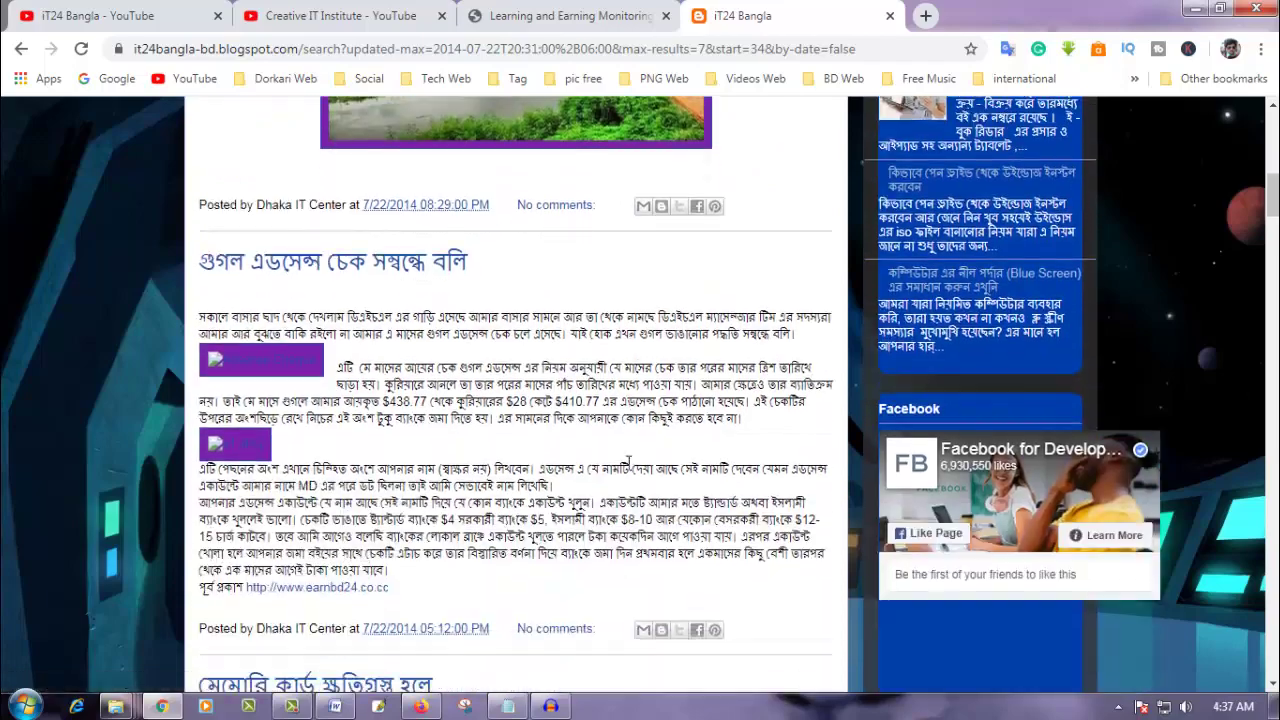
scroll(628, 468, "down", 5)
scroll(628, 463, "down", 1)
scroll(628, 463, "down", 3)
scroll(238, 310, "down", 2)
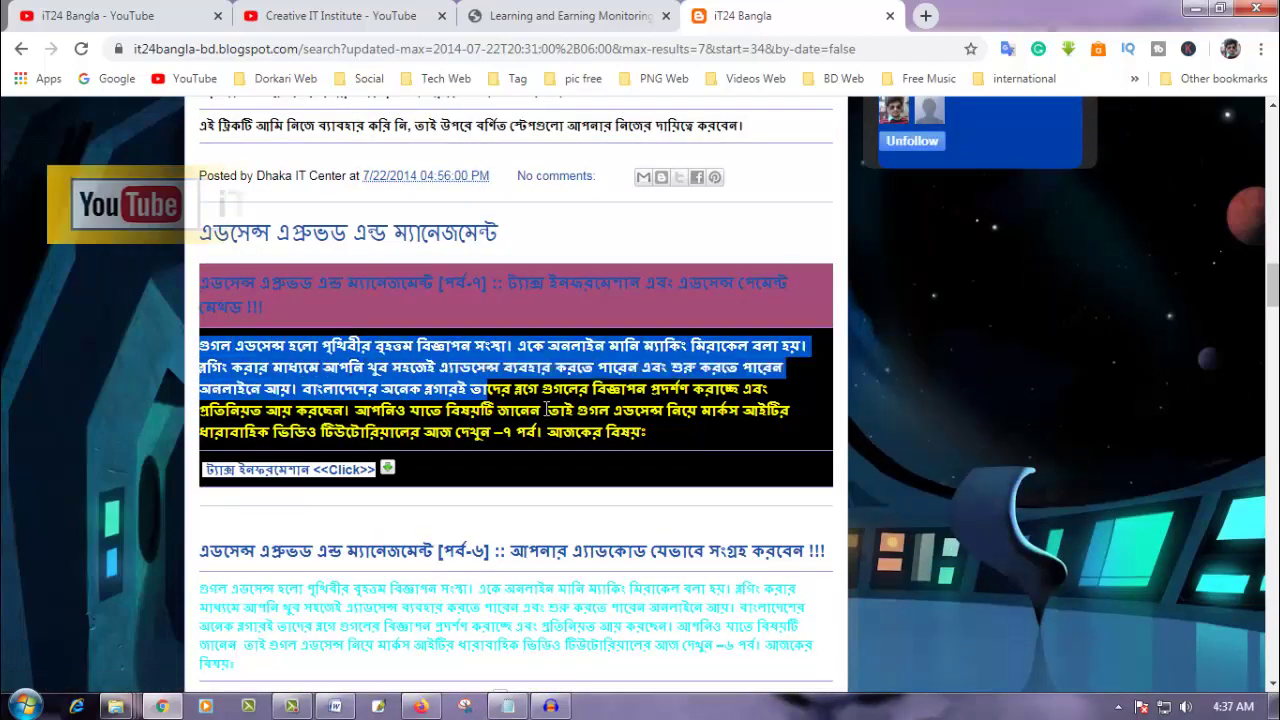
left_click_drag(199, 345, 714, 457)
left_click(338, 707)
Paste the blog paragraph with its black background onto the new page and select the pasted block.
scroll(418, 492, "down", 3)
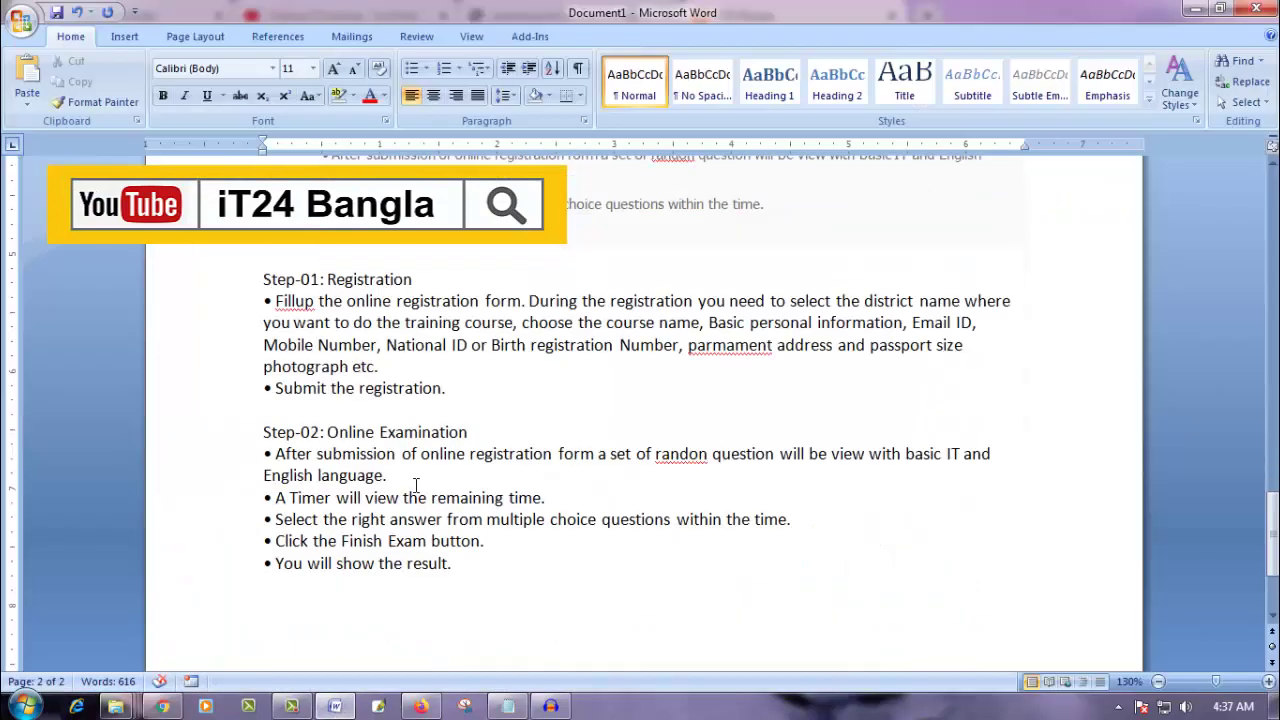
scroll(396, 468, "down", 3)
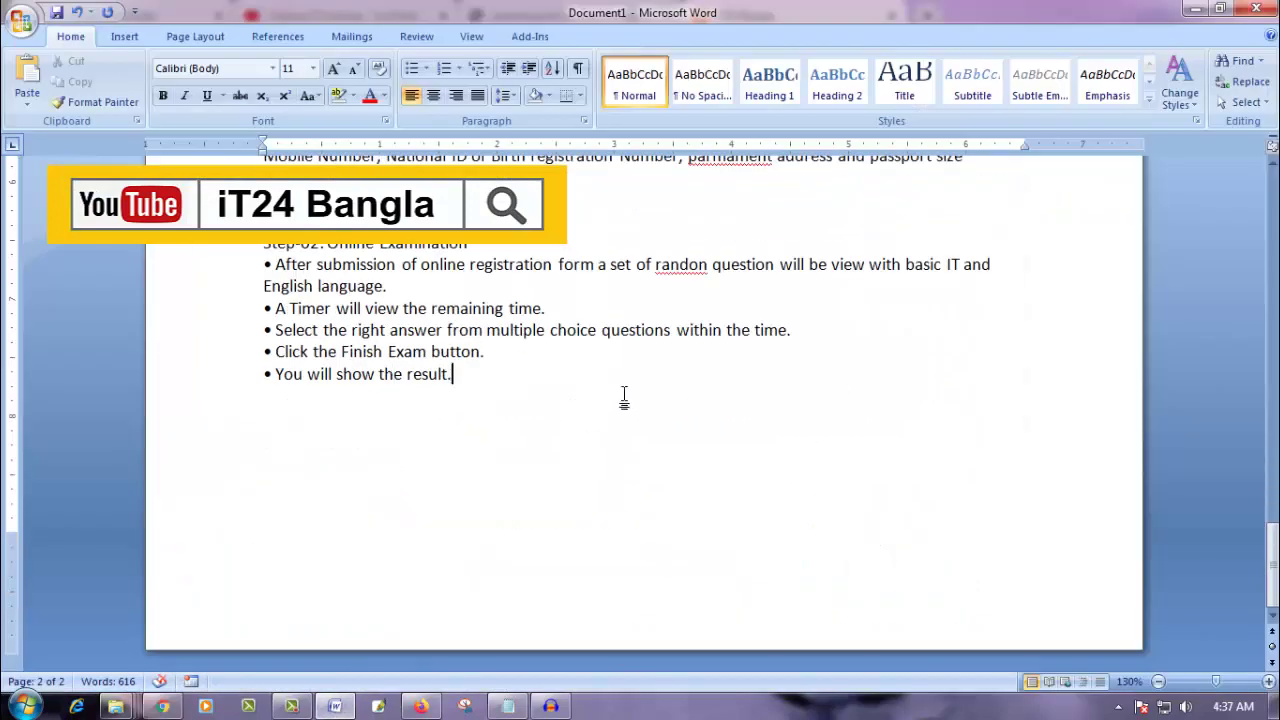
scroll(624, 396, "down", 3)
scroll(626, 393, "down", 3)
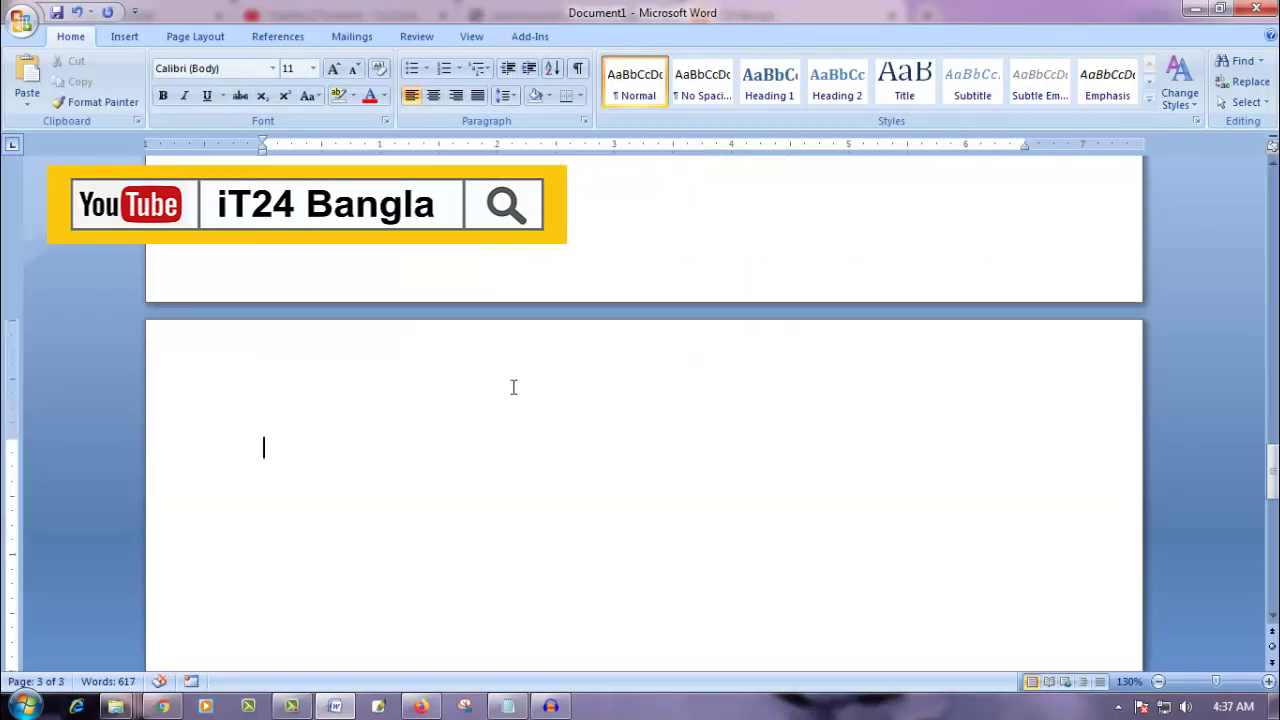
key("ctrl+v")
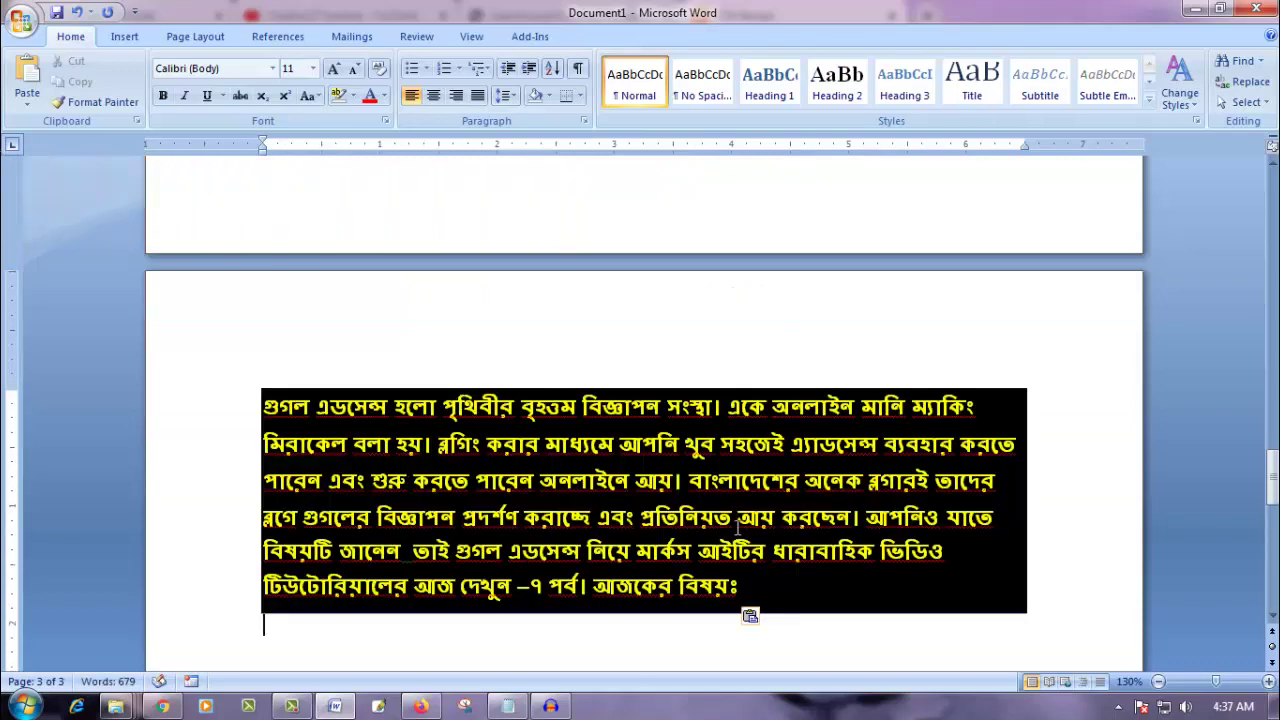
left_click_drag(216, 395, 220, 600)
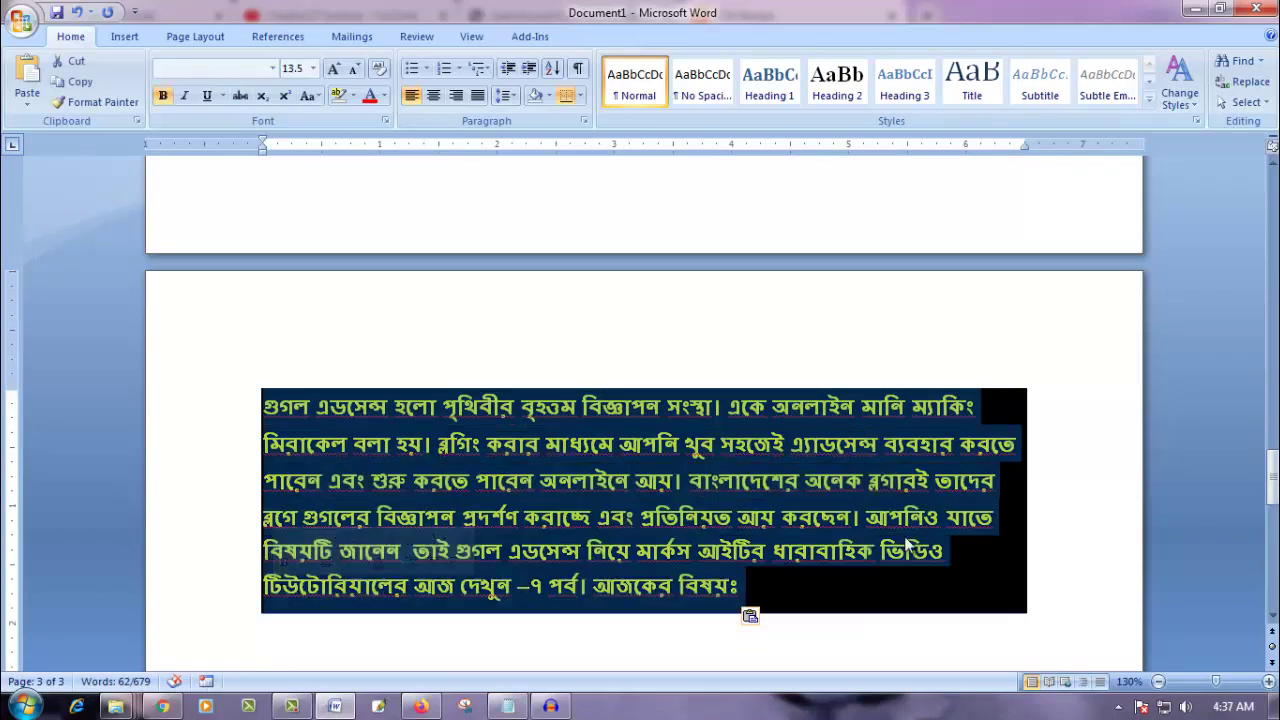
left_click(830, 603)
mouse_move(232, 412)
left_mouse_down()
mouse_move(325, 617)
mouse_move(449, 563)
left_mouse_up()
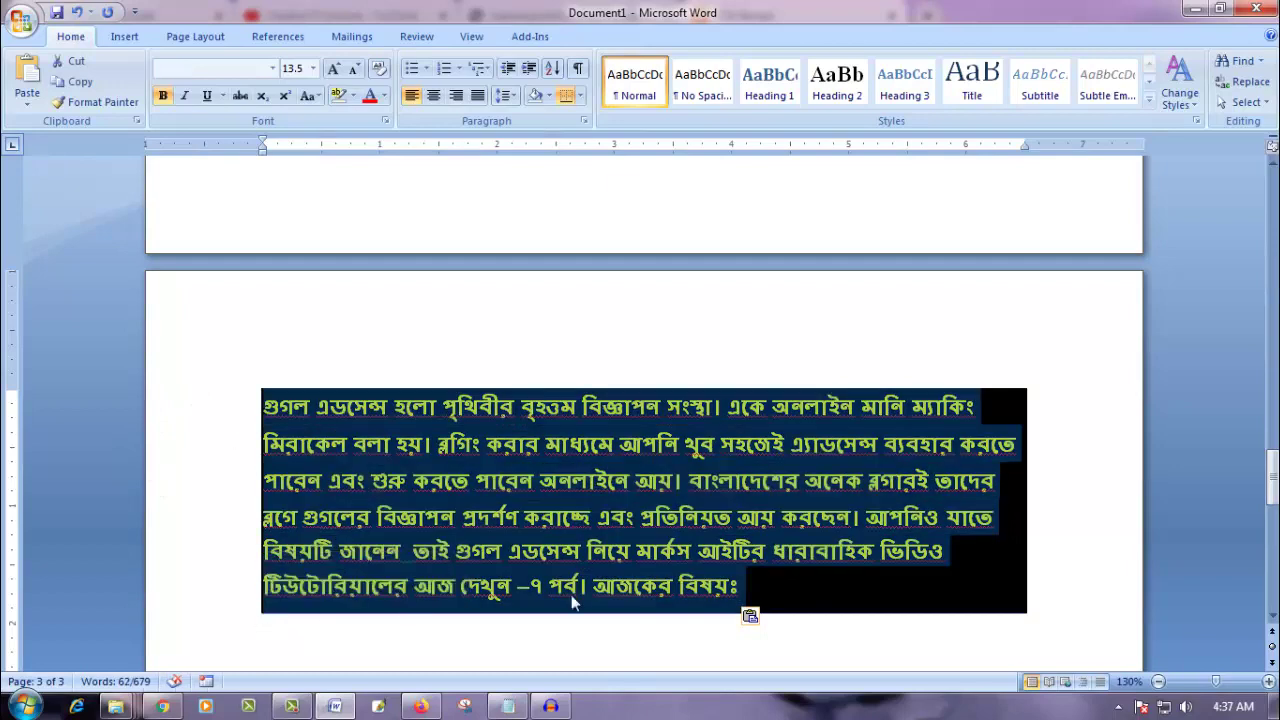
Replace Notepad's old Step-02 text with a plain-text copy of the Bengali paragraph and select it all.
left_click(508, 706)
mouse_move(362, 331)
left_mouse_down()
mouse_move(75, 228)
mouse_move(8, 144)
left_mouse_up()
key("ctrl+x")
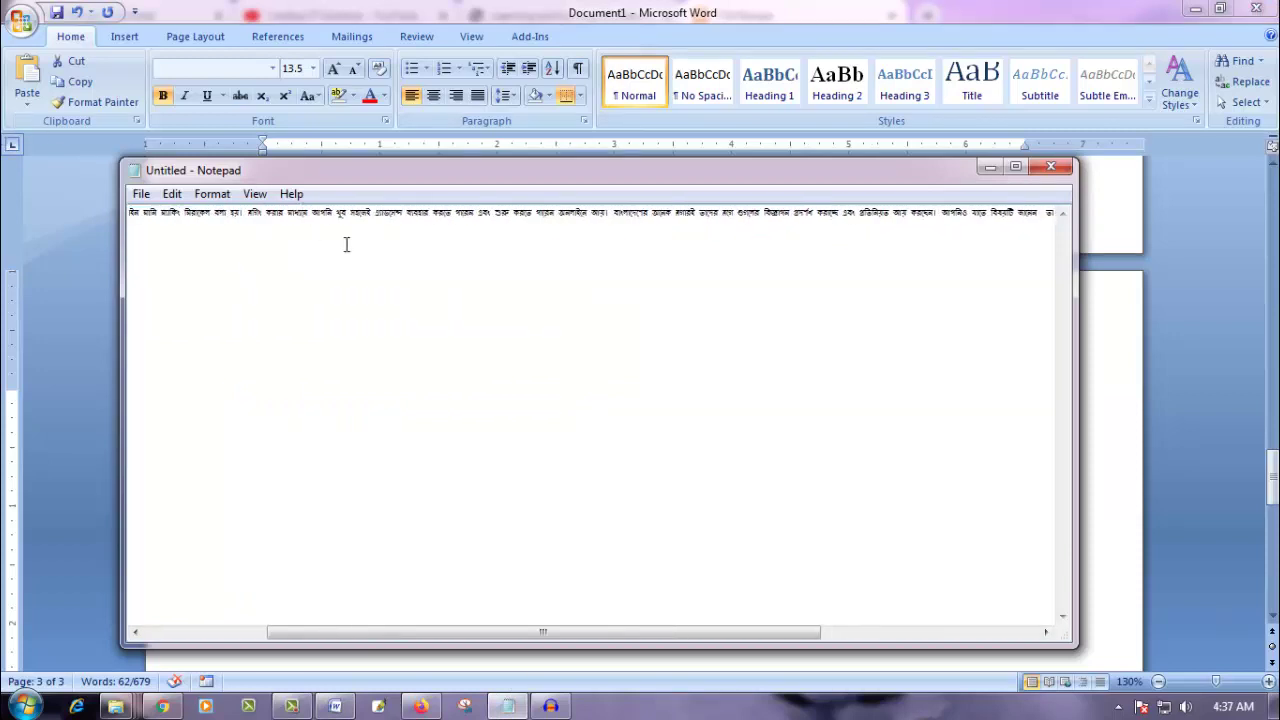
right_click(427, 227)
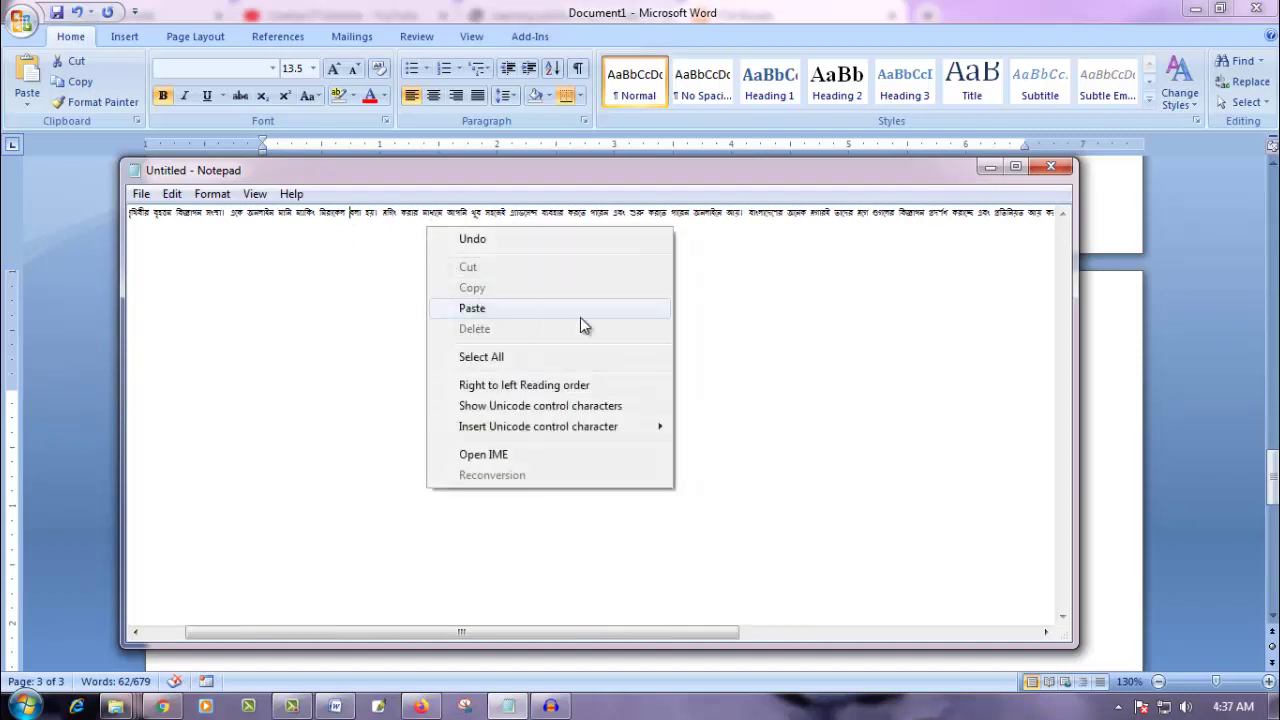
left_click(863, 340)
key("ctrl+a")
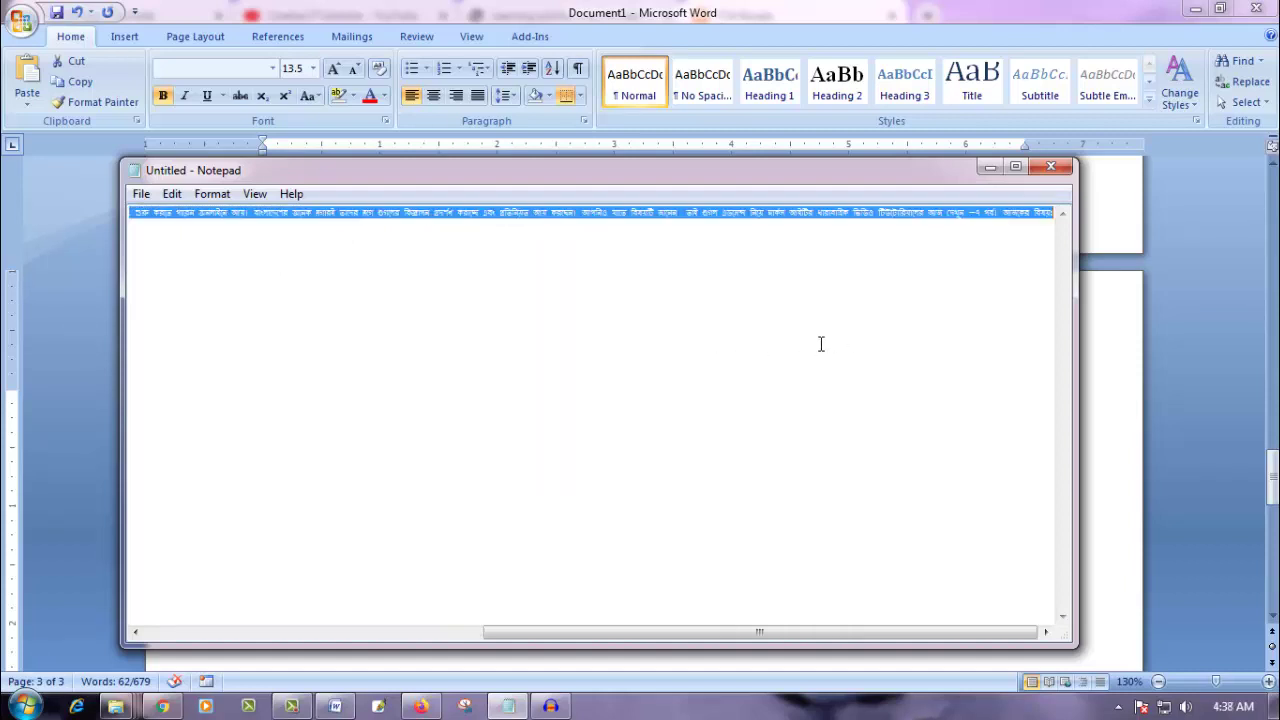
left_click(1117, 393)
Paste the plain Bengali paragraph below the black block and remove its leading indent.
scroll(340, 440, "down", 5)
left_click(334, 443)
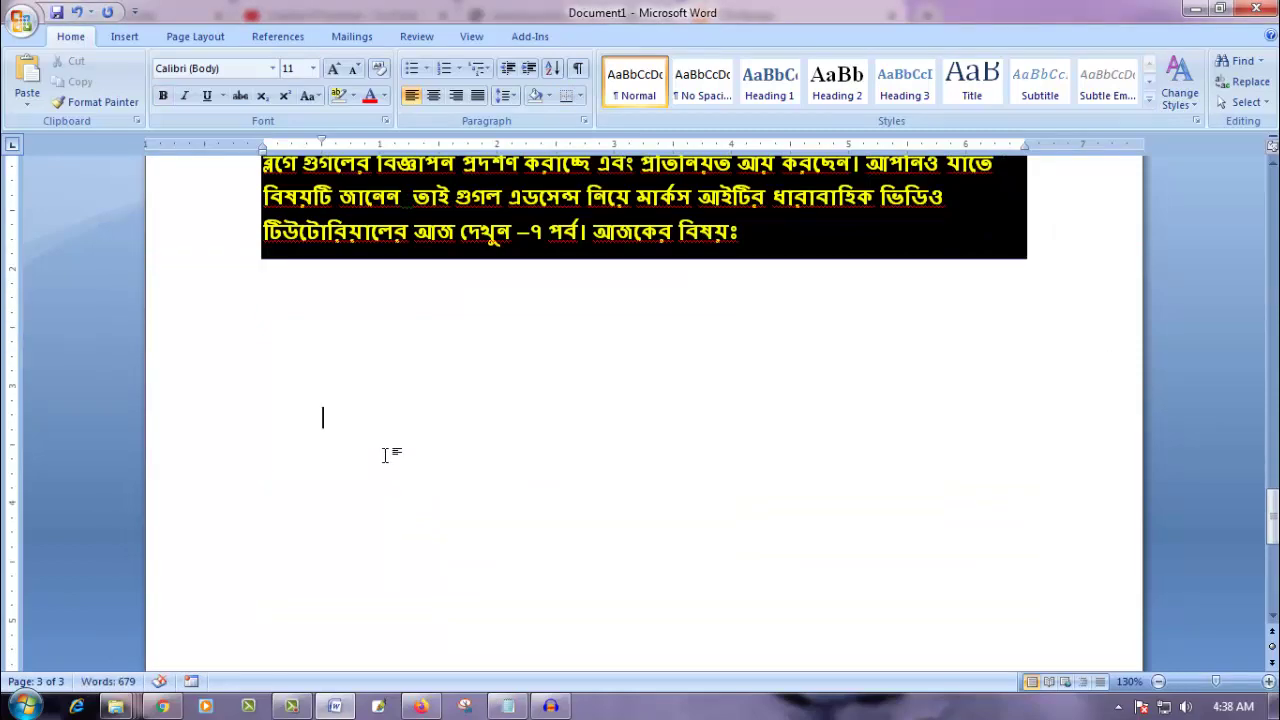
key("ctrl+v")
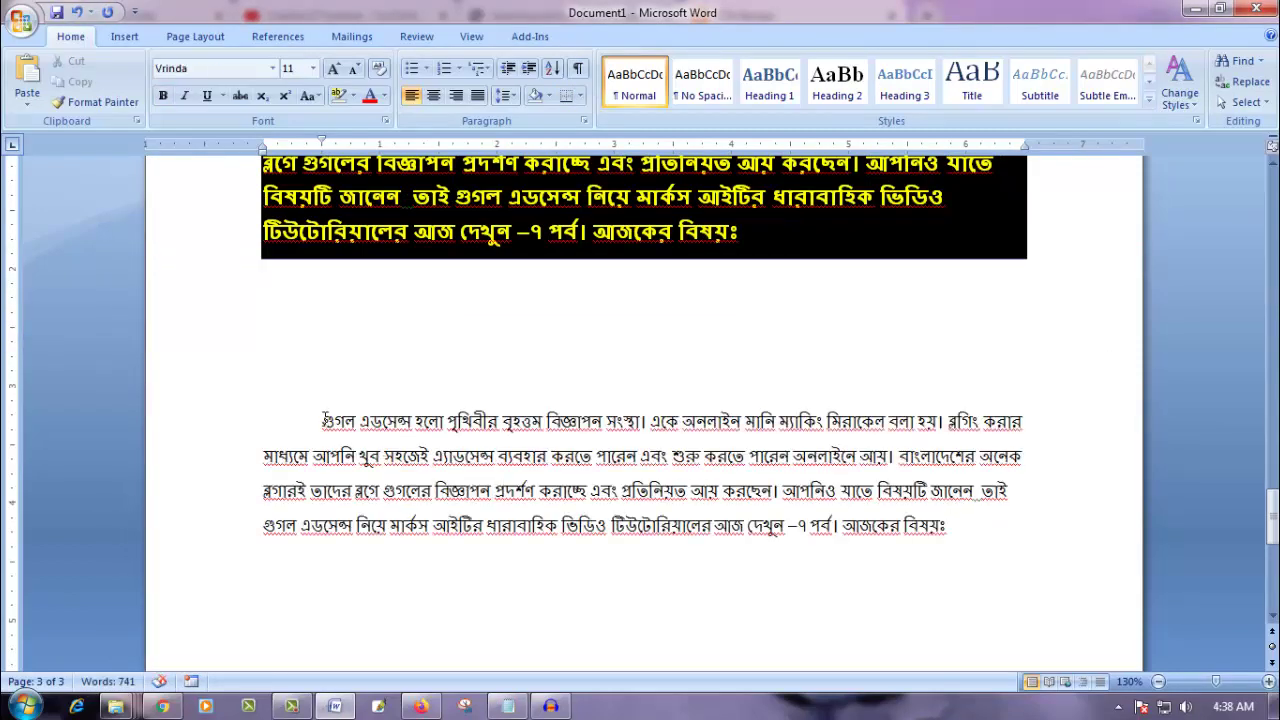
key("BackSpace")
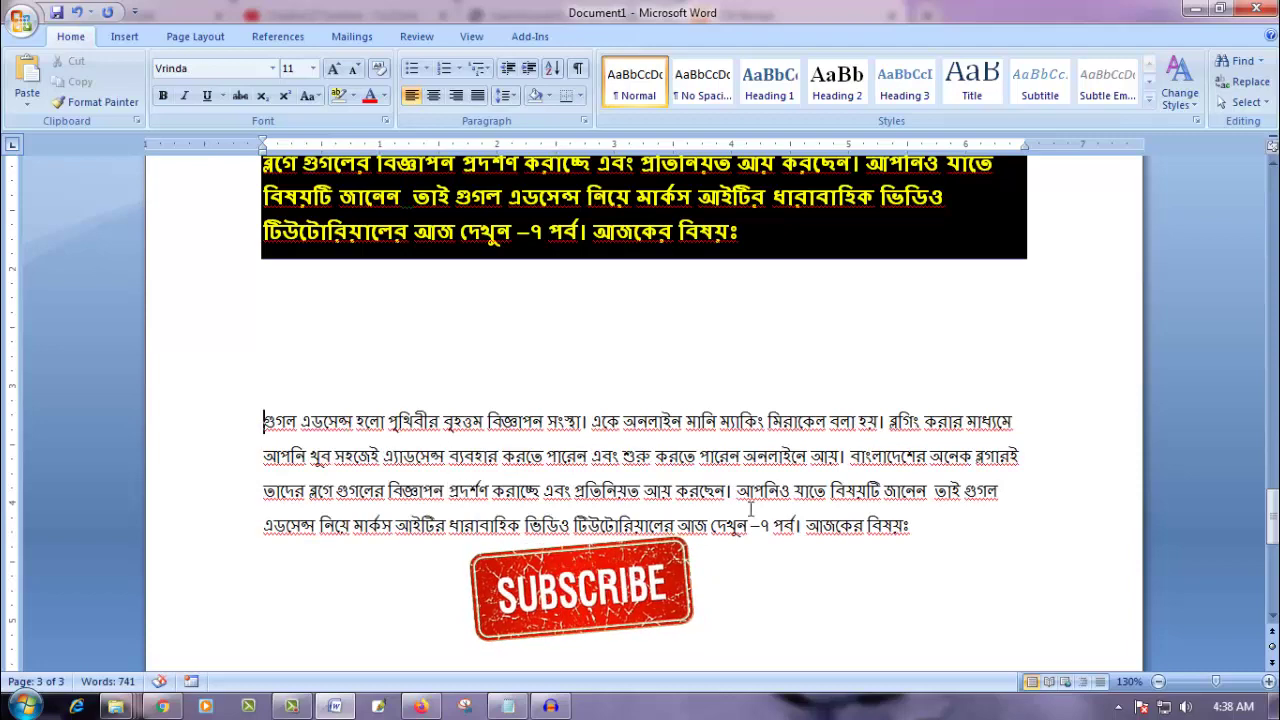
left_click_drag(912, 527, 266, 422)
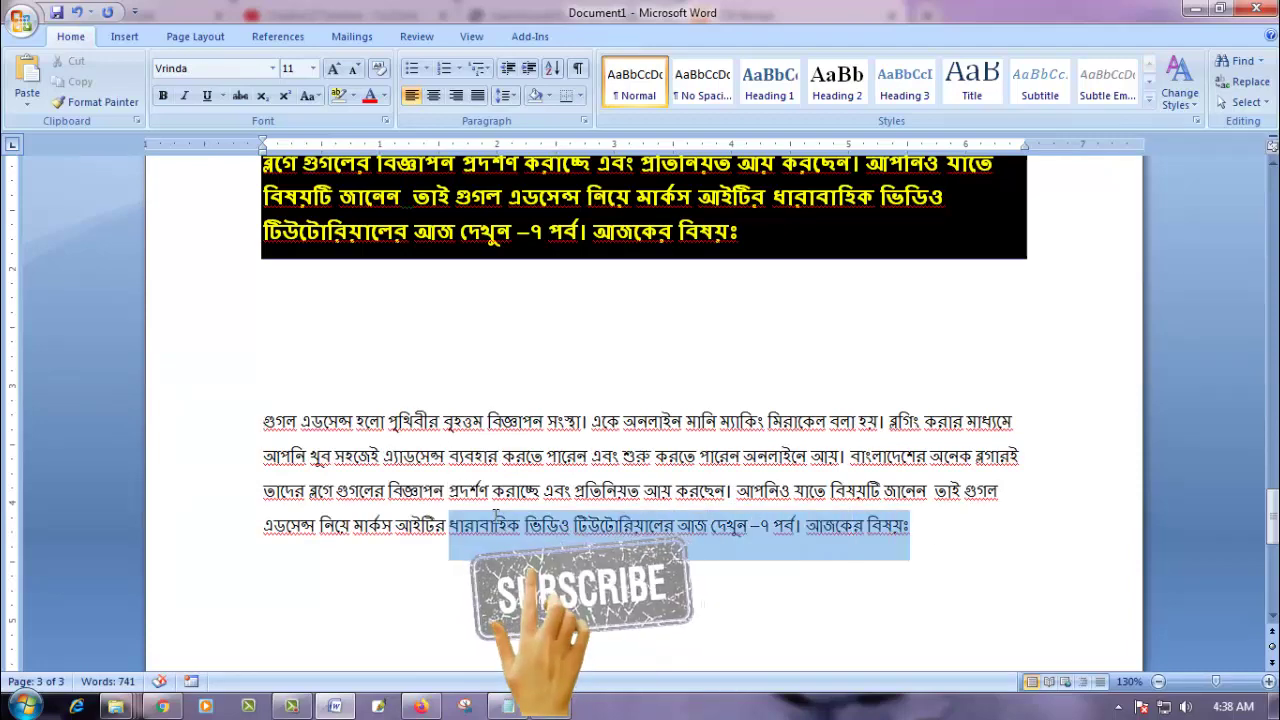
left_click(527, 457)
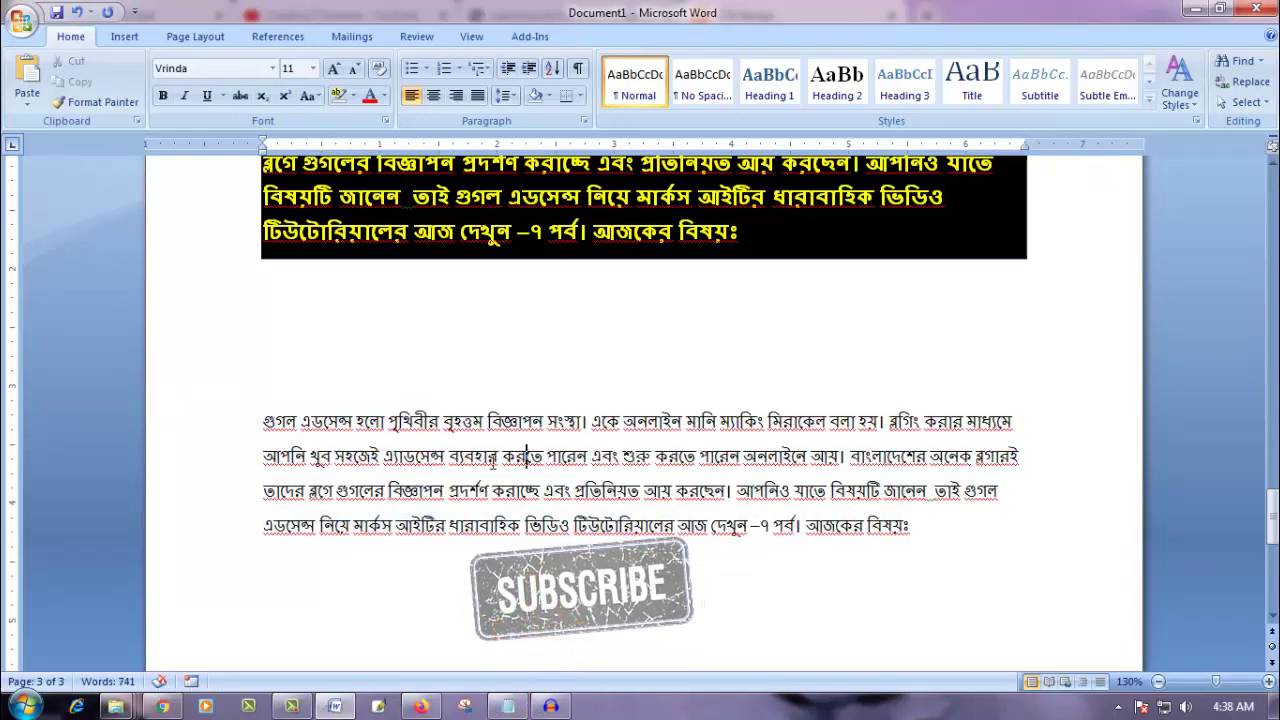
left_click(239, 430)
left_click(965, 535)
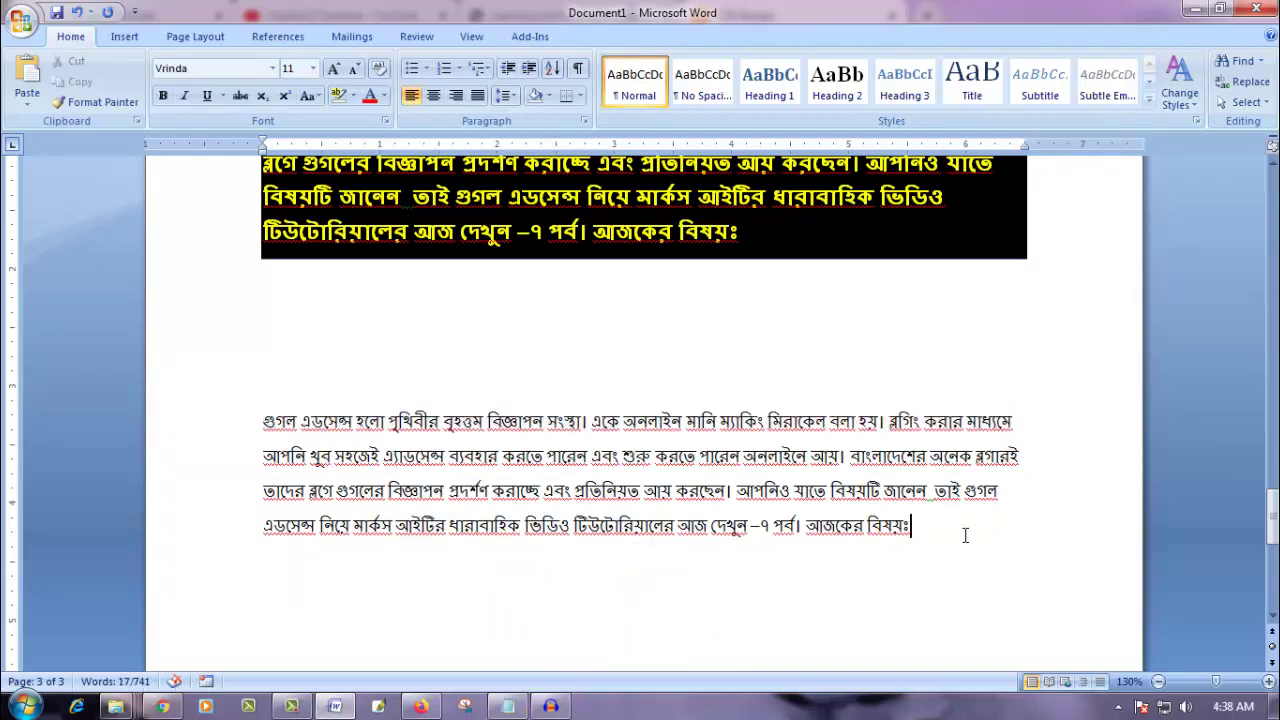
Hide Notepad and scroll through the document to review both versions of the AdSense paragraph.
left_click(508, 707)
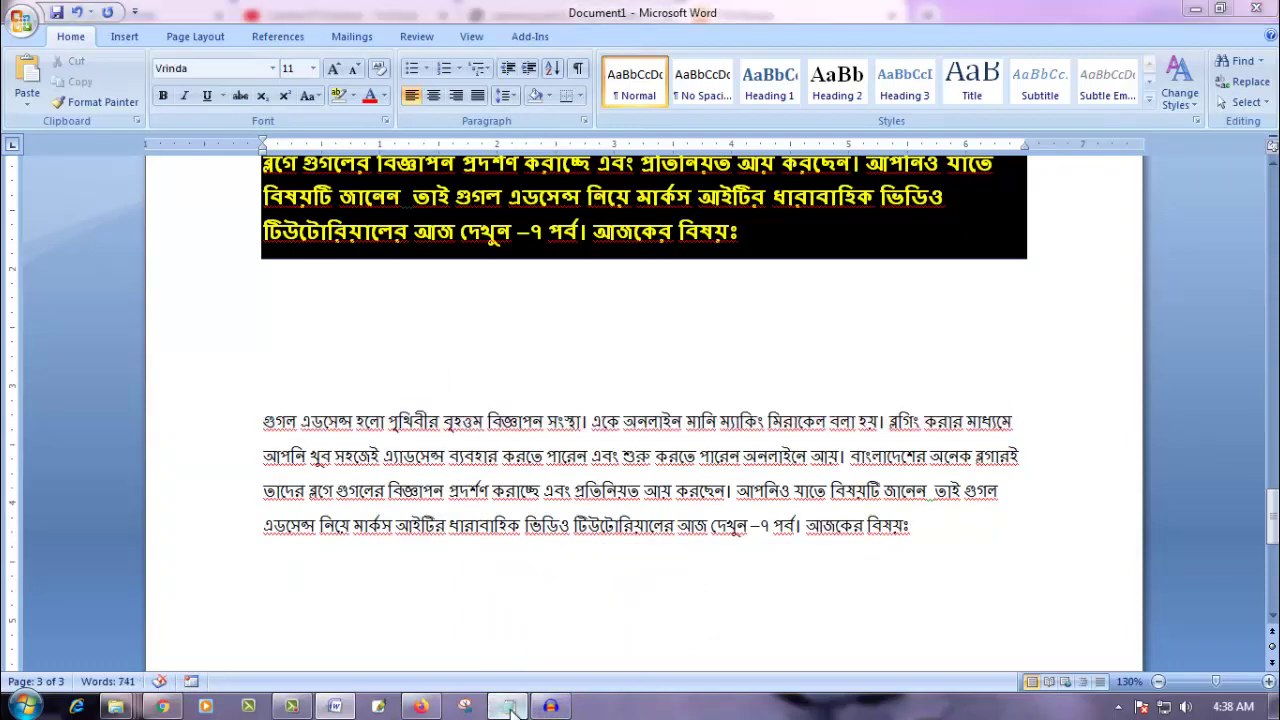
left_click(508, 707)
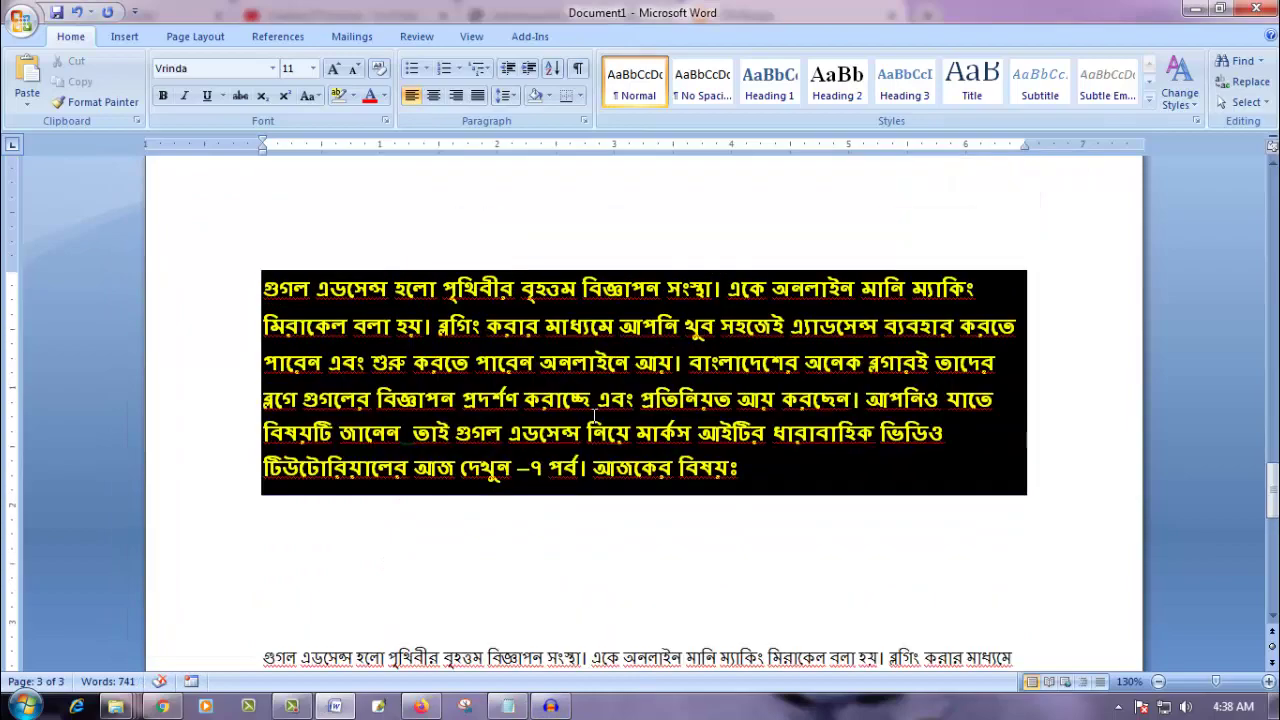
scroll(596, 415, "up", 2)
scroll(594, 417, "up", 6)
scroll(545, 441, "up", 5)
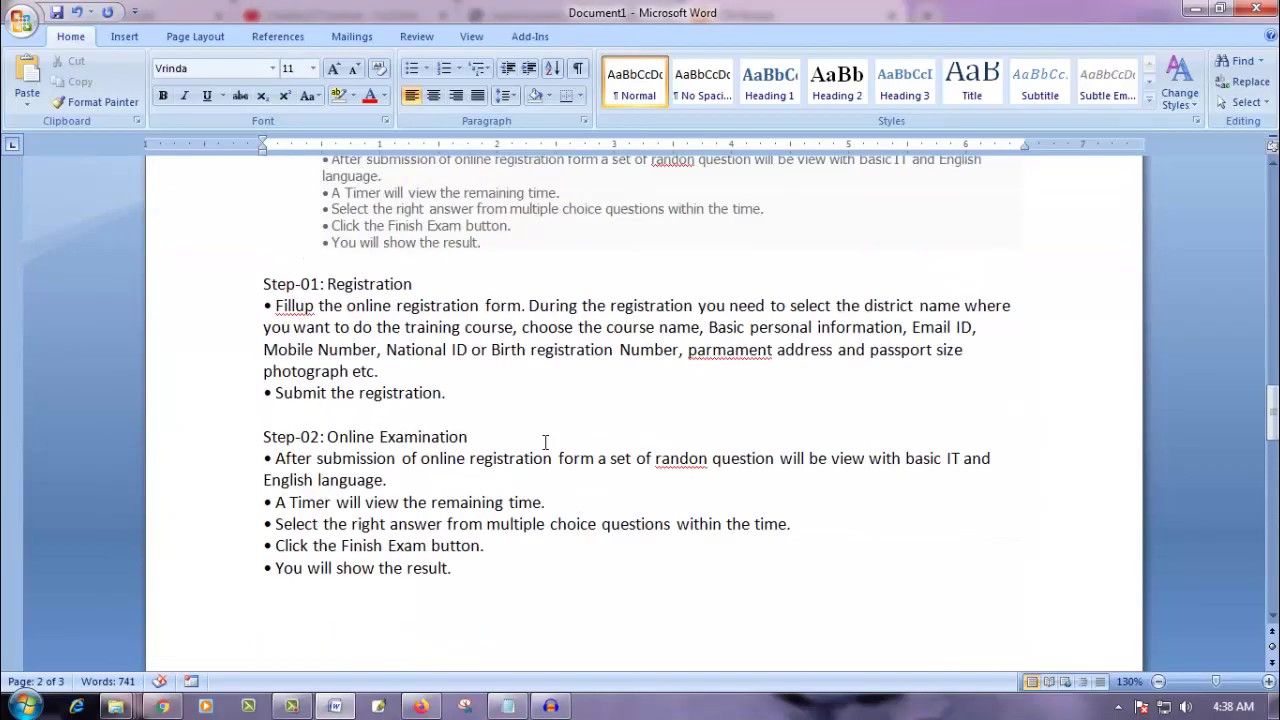
scroll(588, 447, "up", 5)
scroll(588, 447, "down", 3)
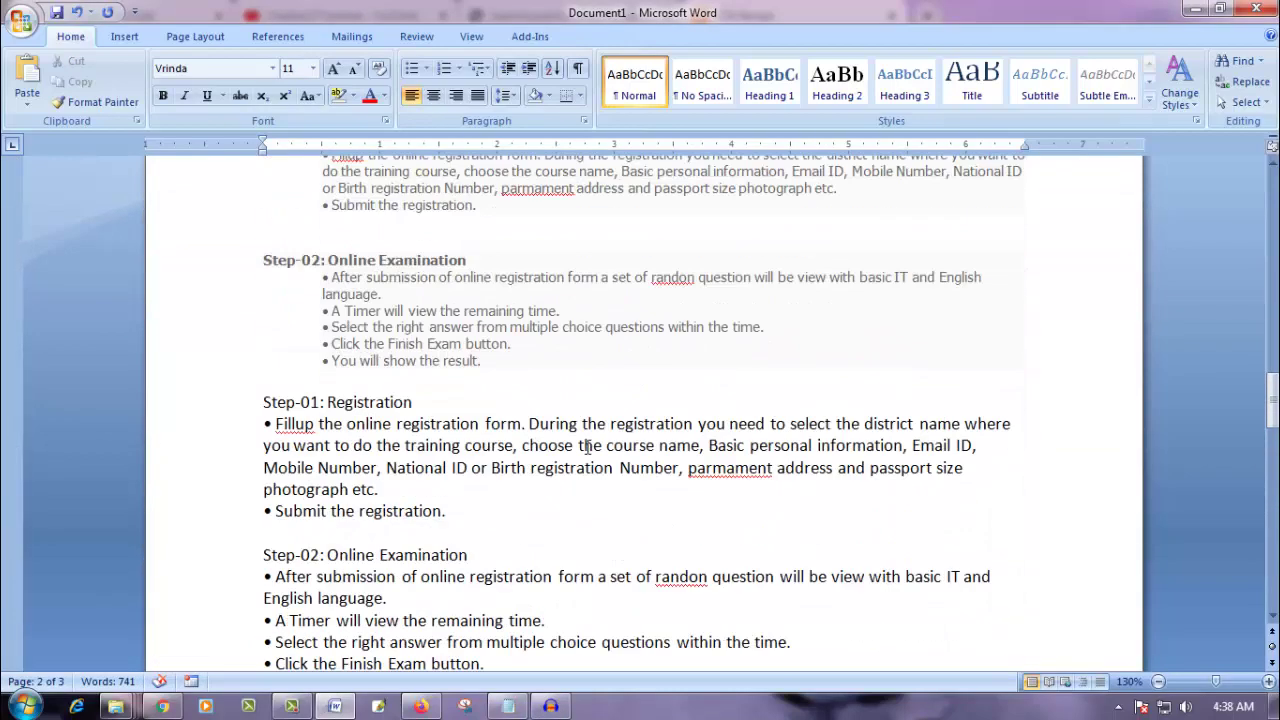
scroll(588, 447, "down", 3)
scroll(588, 447, "down", 6)
scroll(476, 452, "down", 3)
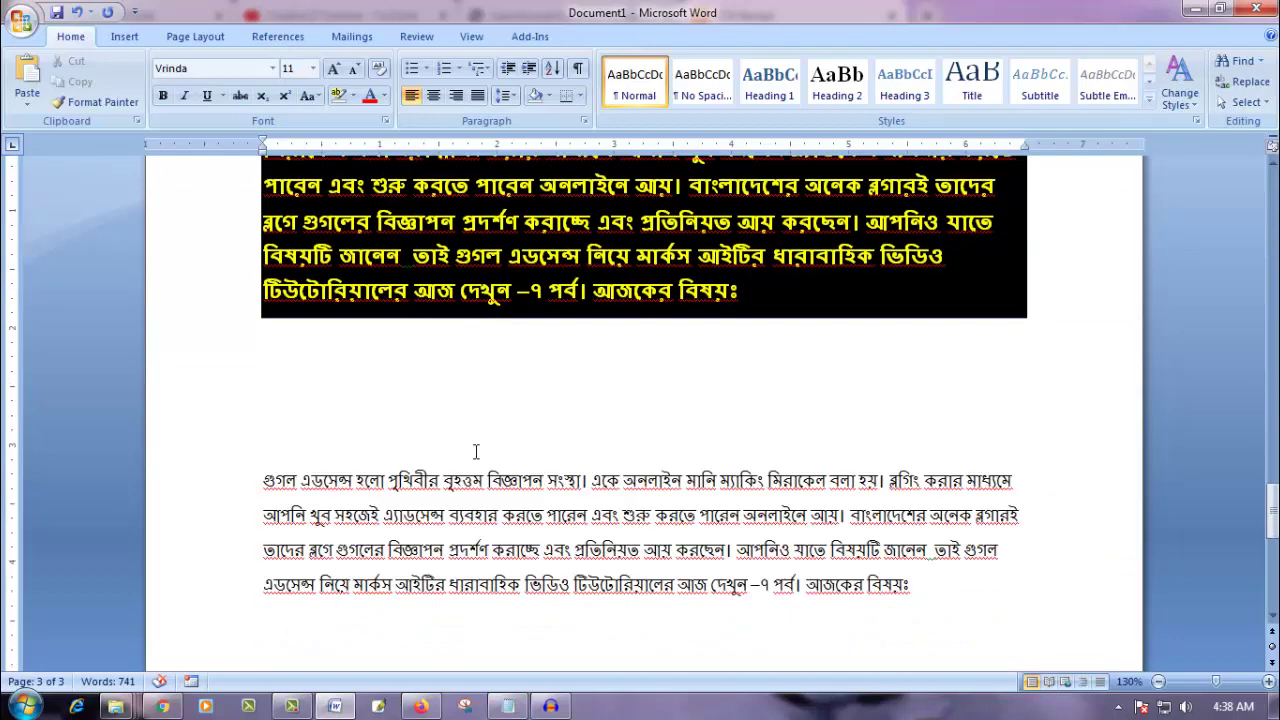
Select the two opening paragraphs of the iT24 blog's memory-card repair post and return to Word.
left_click(162, 706)
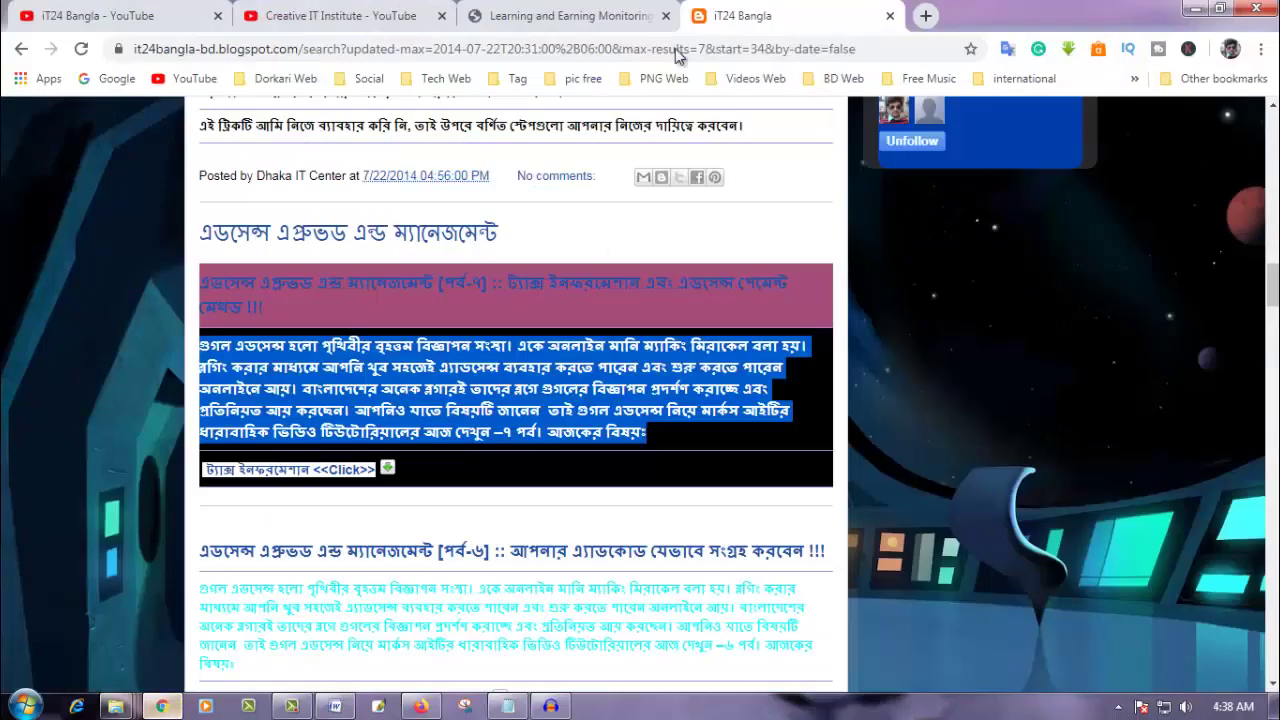
scroll(600, 370, "up", 4)
scroll(600, 370, "up", 5)
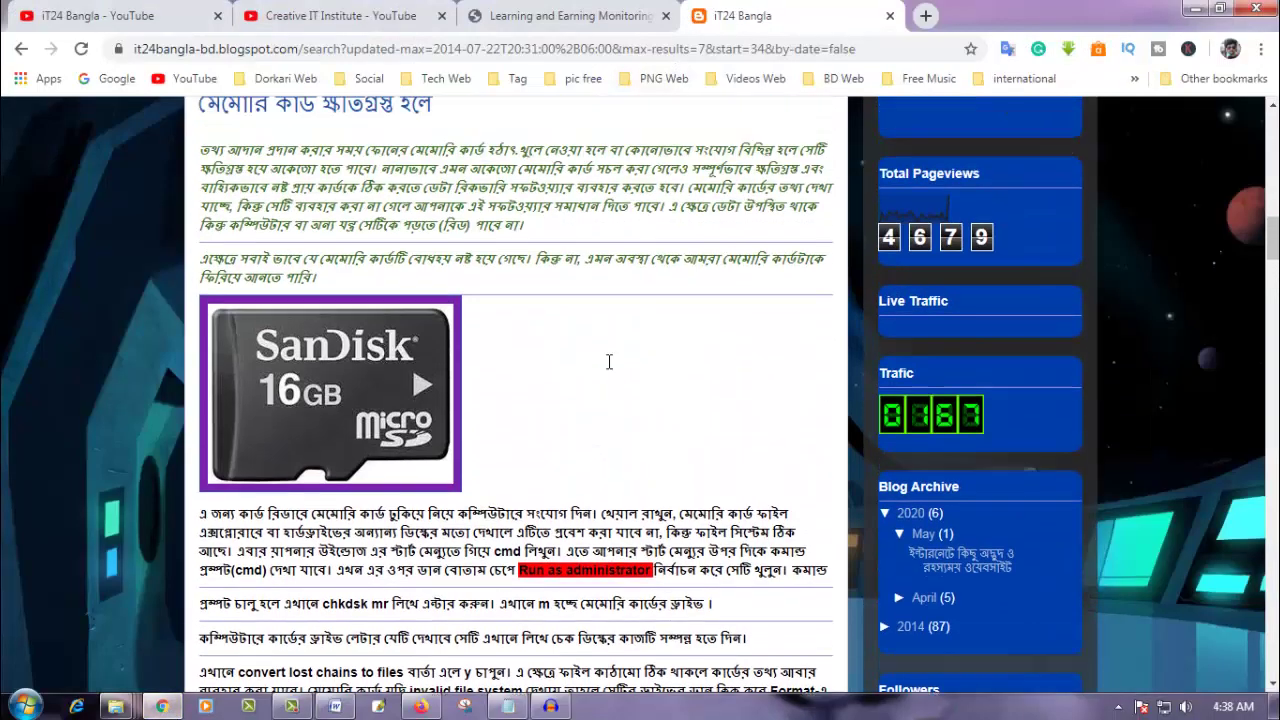
scroll(594, 376, "up", 5)
scroll(236, 438, "down", 3)
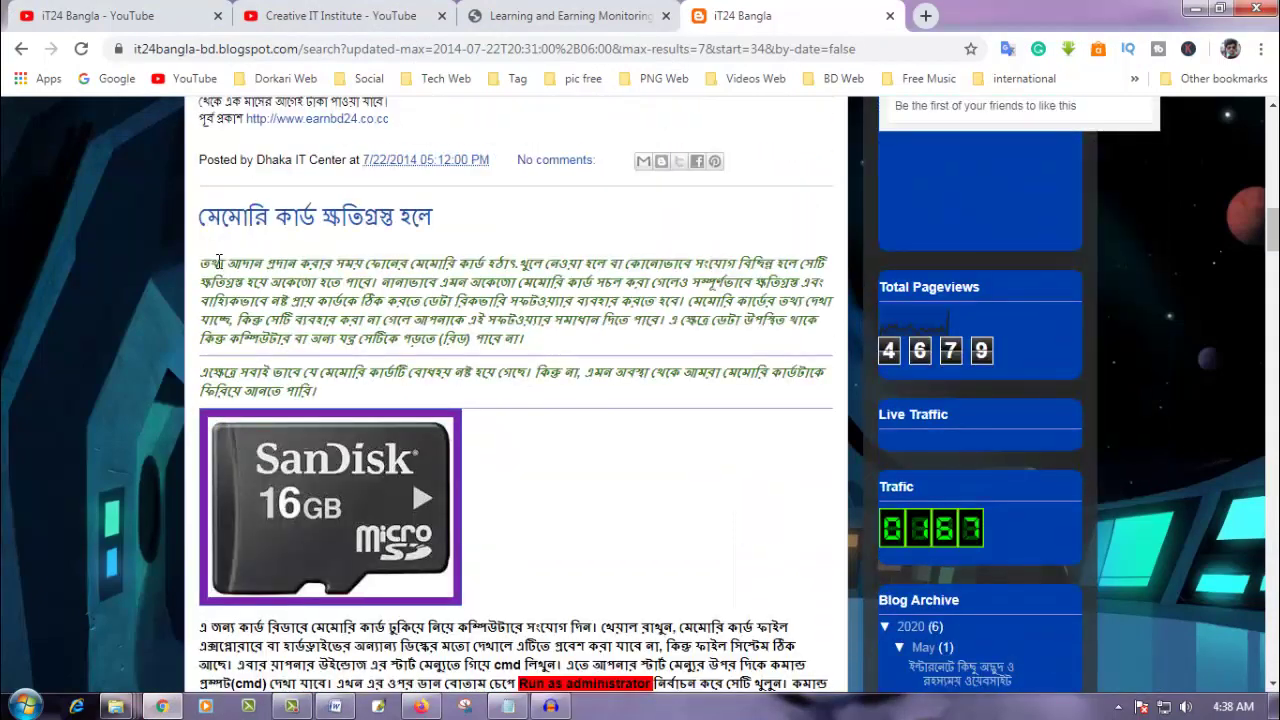
mouse_move(204, 271)
left_mouse_down()
mouse_move(735, 463)
mouse_move(641, 397)
left_mouse_up()
key("ctrl+c")
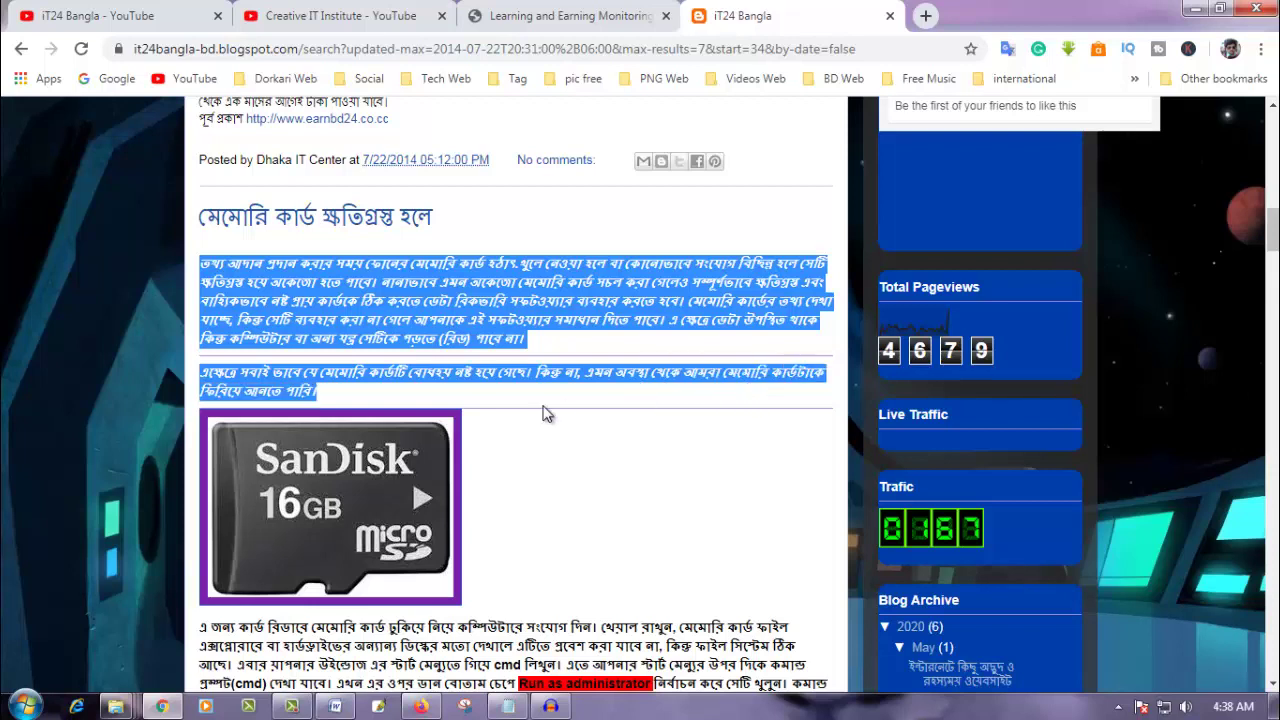
left_click(335, 706)
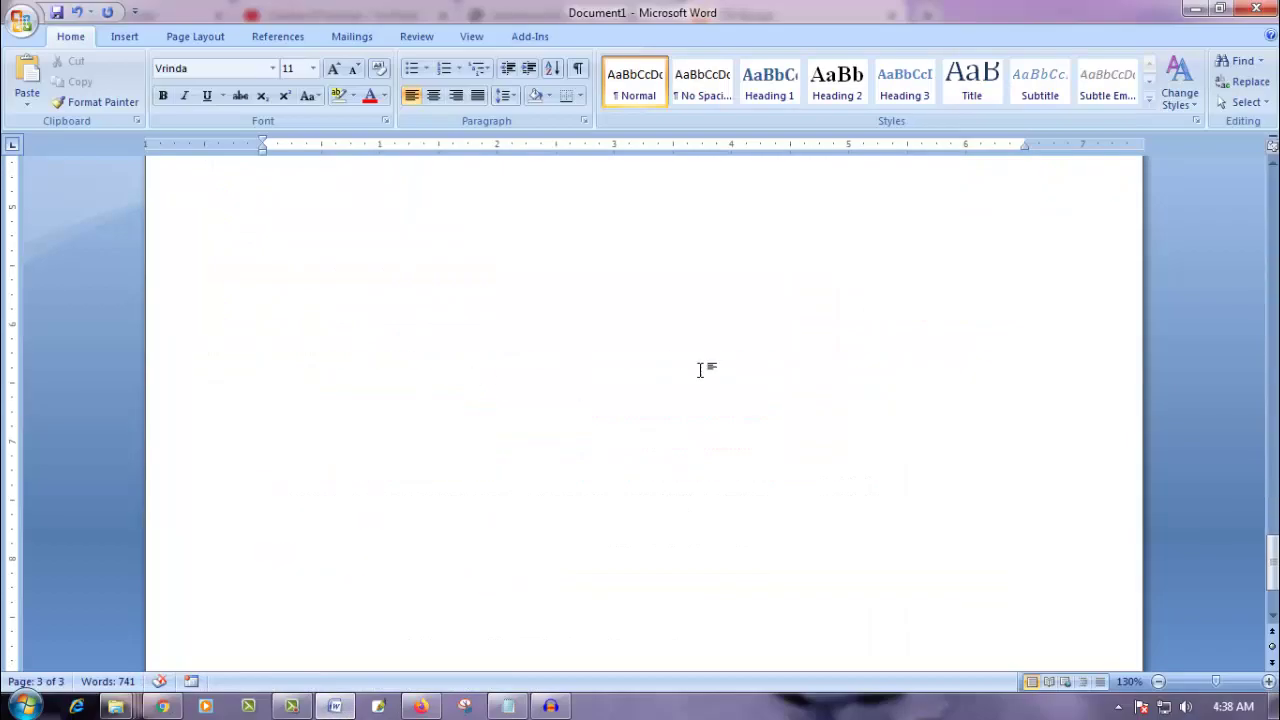
Paste the two memory-card paragraphs with green italic web formatting below the AdSense paragraph.
scroll(958, 404, "down", 3)
left_click(265, 385)
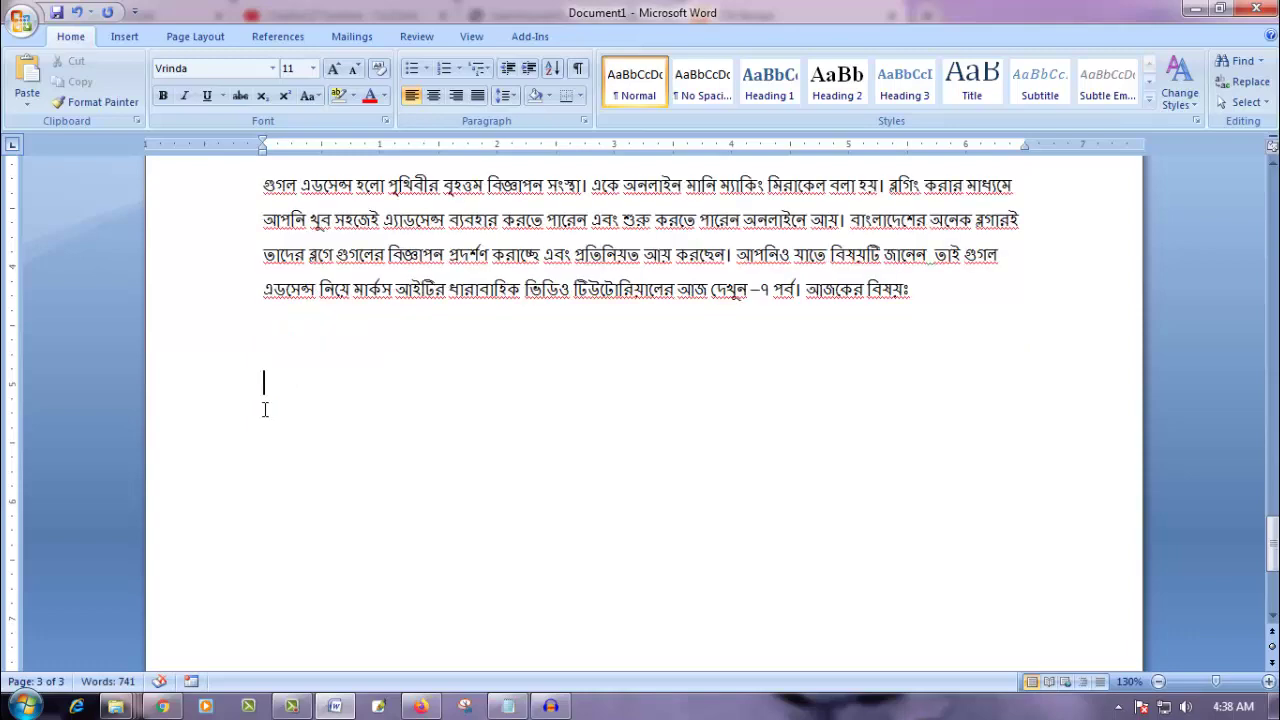
right_click(266, 408)
left_click(346, 457)
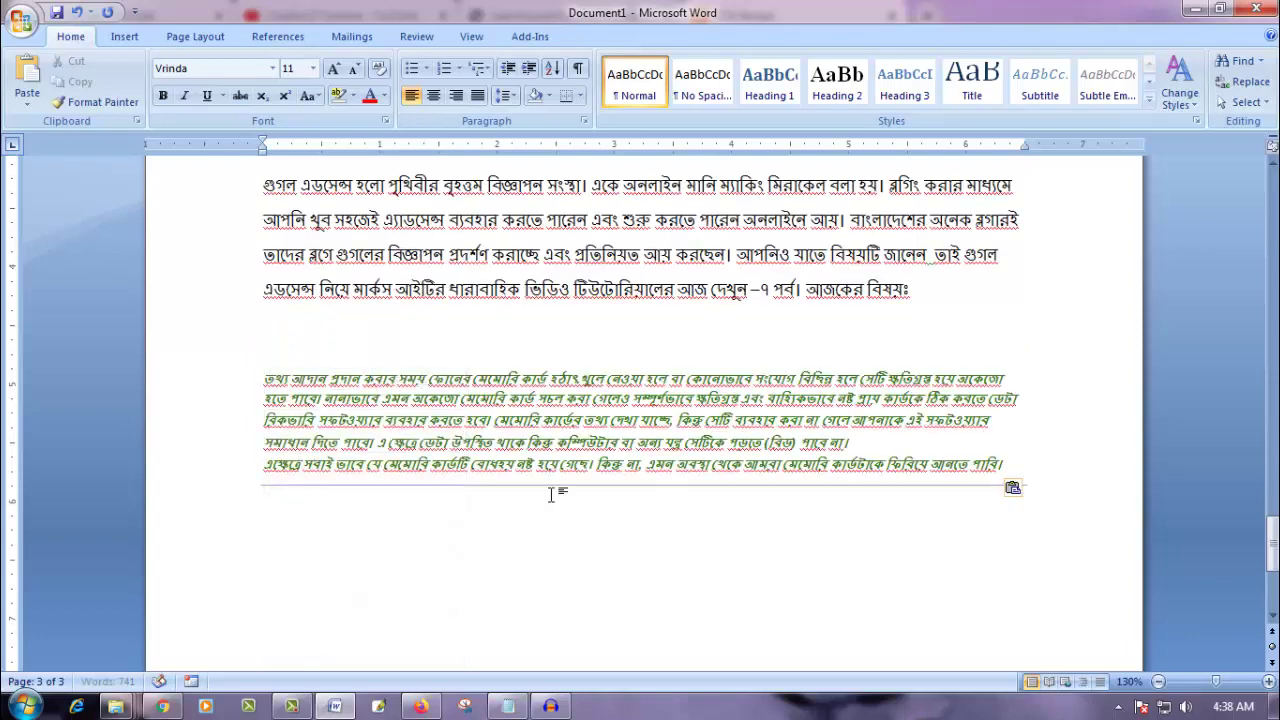
left_click_drag(241, 385, 244, 467)
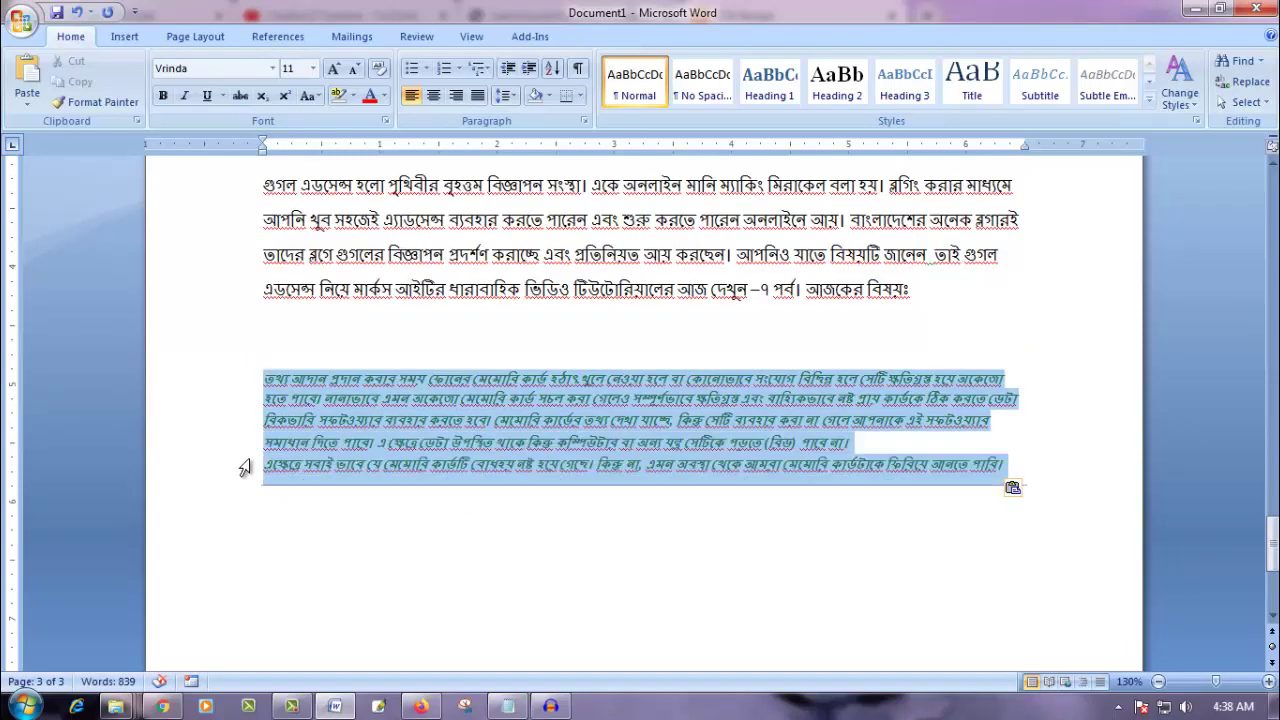
left_click(790, 484)
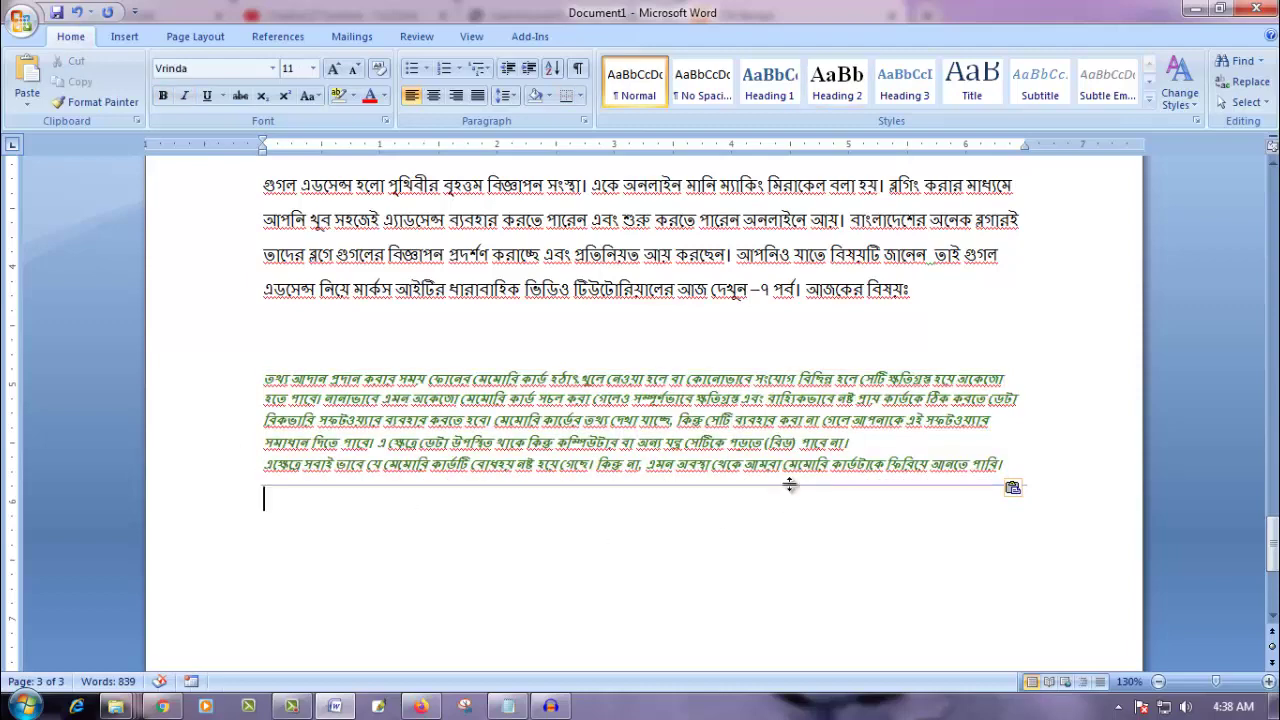
left_click(508, 706)
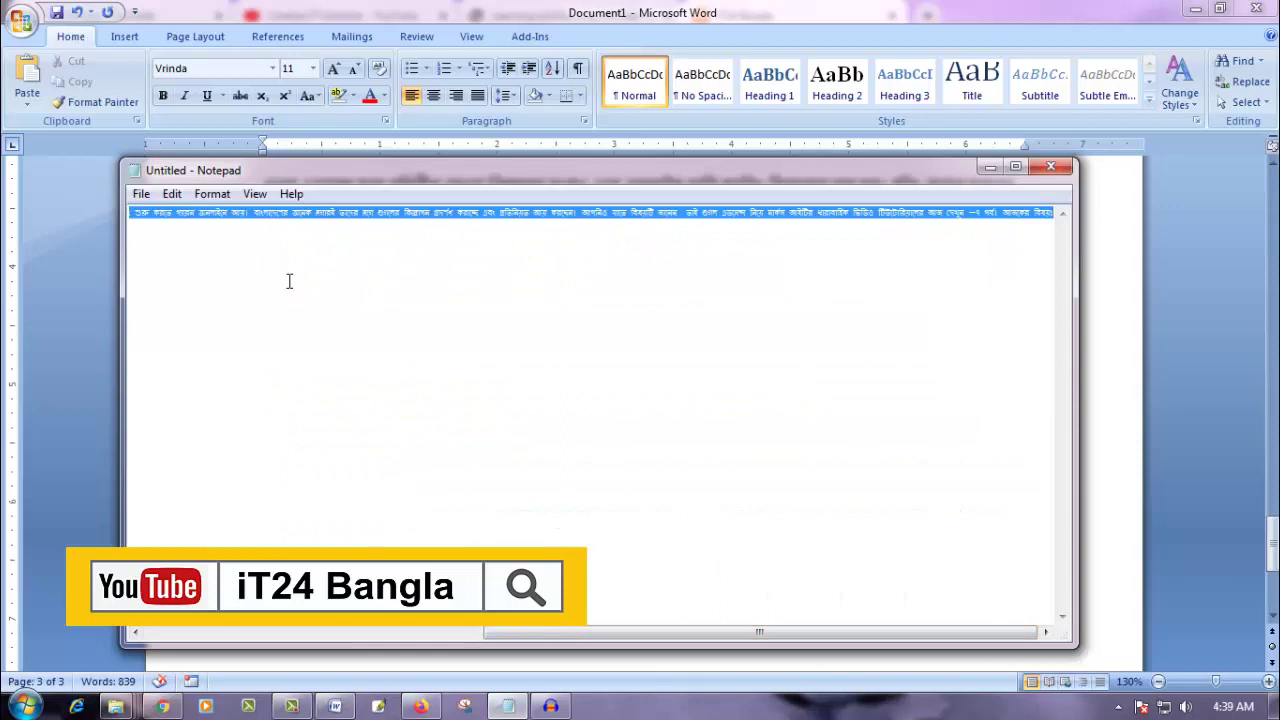
Paste the memory-card paragraphs into Notepad as plain text, select everything, and return to Word.
key("ctrl+v")
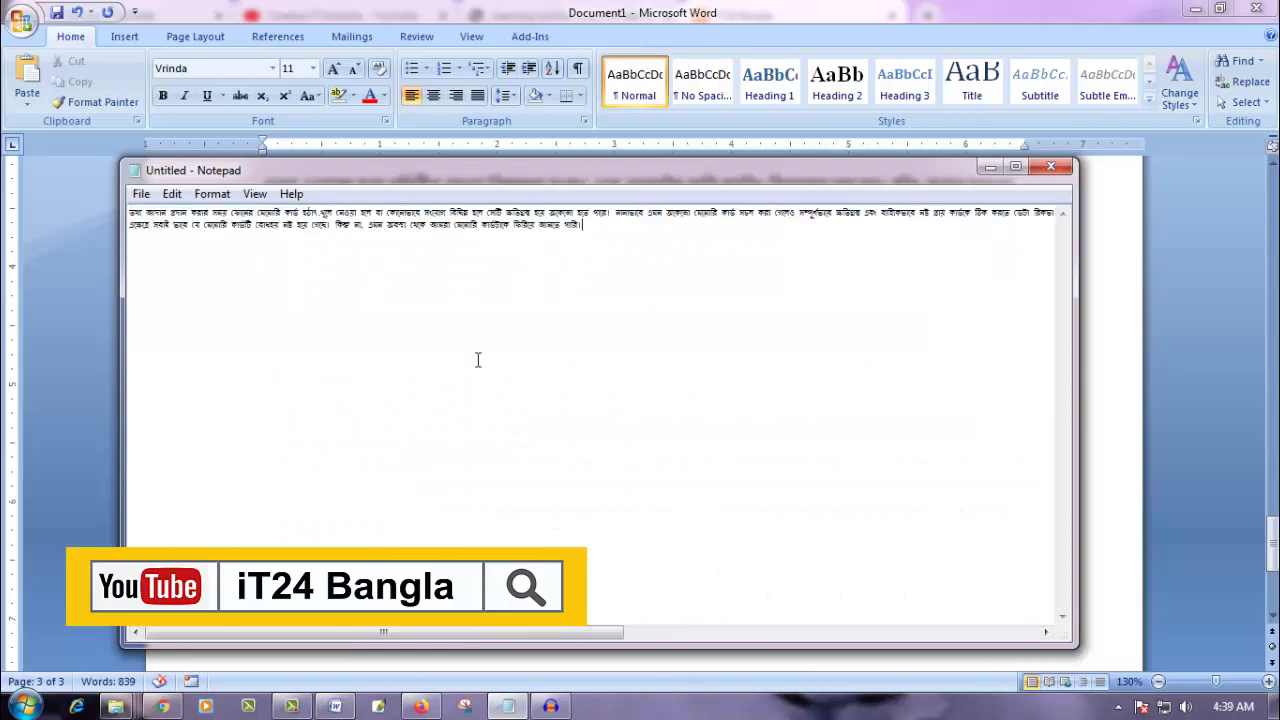
key("ctrl+a")
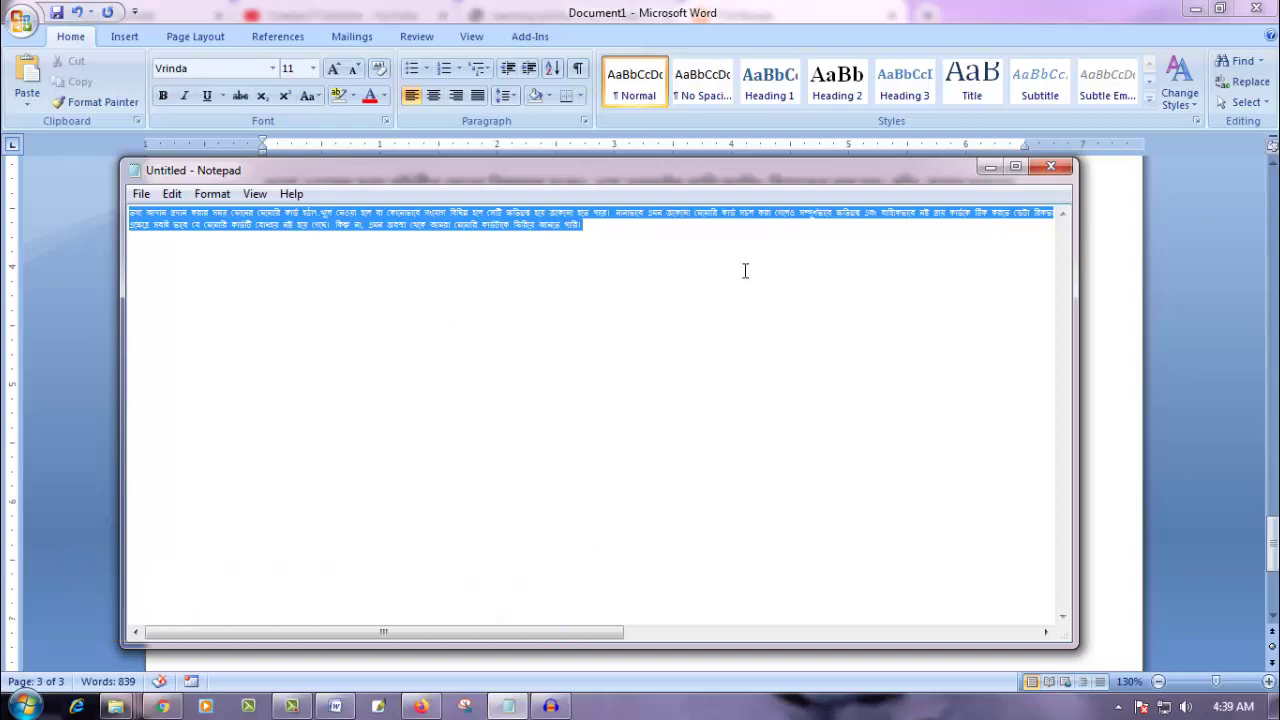
left_click(989, 167)
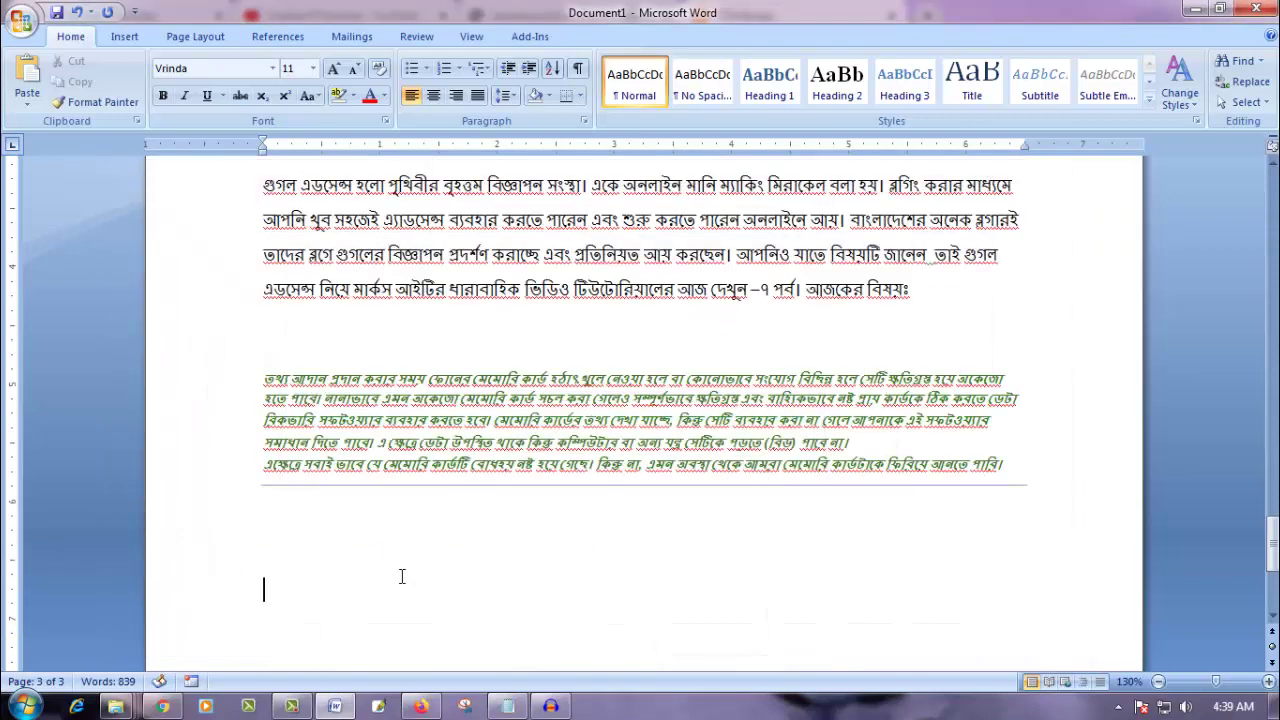
Paste the plain-text memory-card paragraphs below the green version and check them by selecting.
key("ctrl+v")
scroll(548, 410, "up", 3)
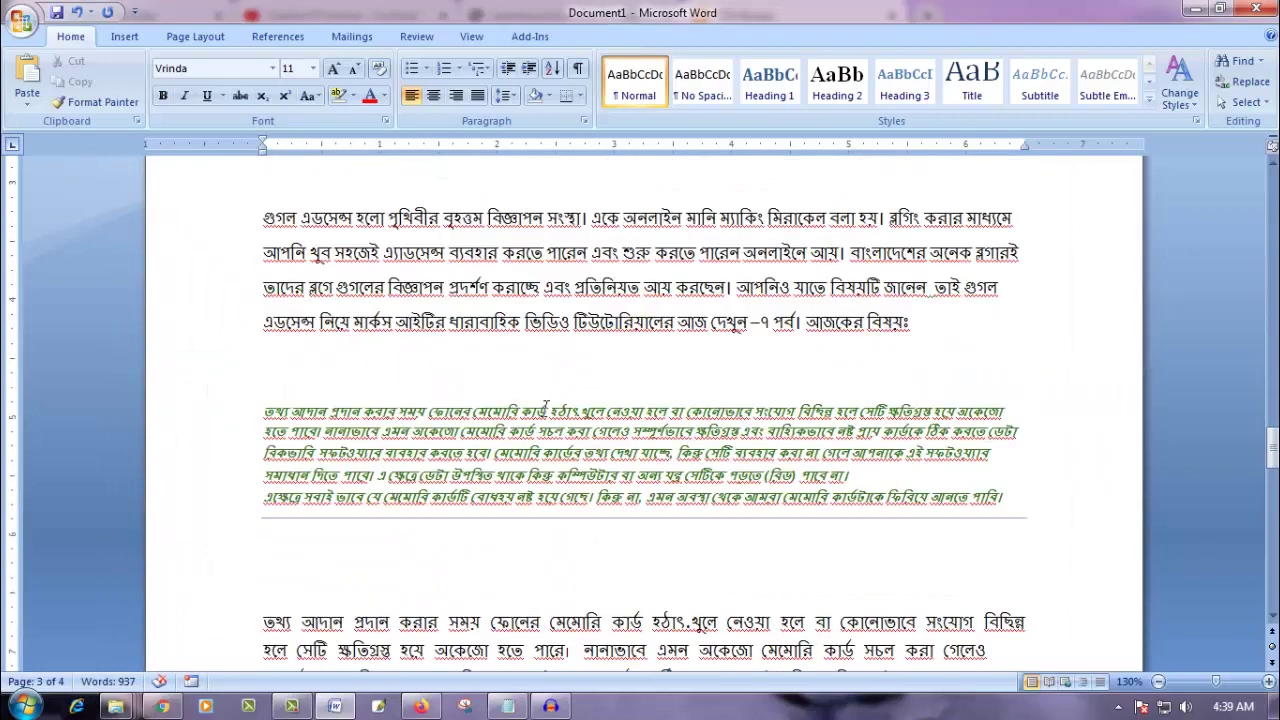
left_click_drag(244, 416, 251, 517)
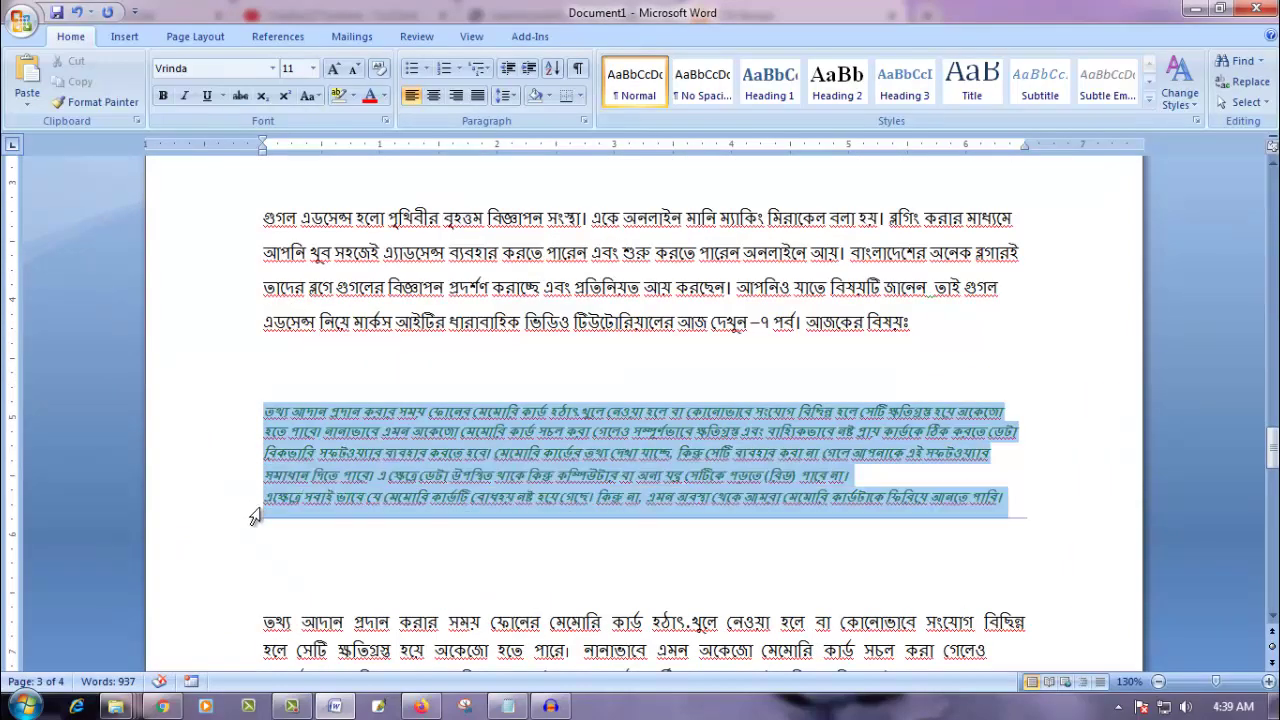
scroll(507, 587, "down", 3)
left_click_drag(238, 327, 337, 676)
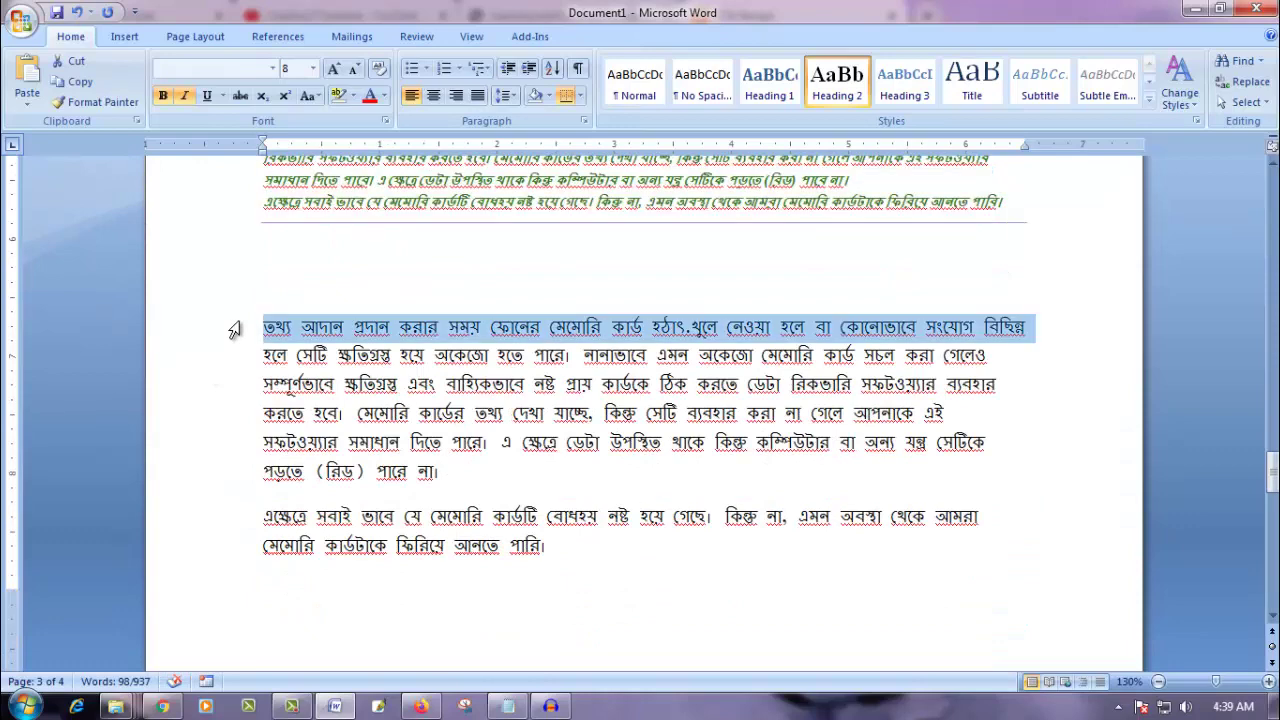
scroll(383, 549, "down", 3)
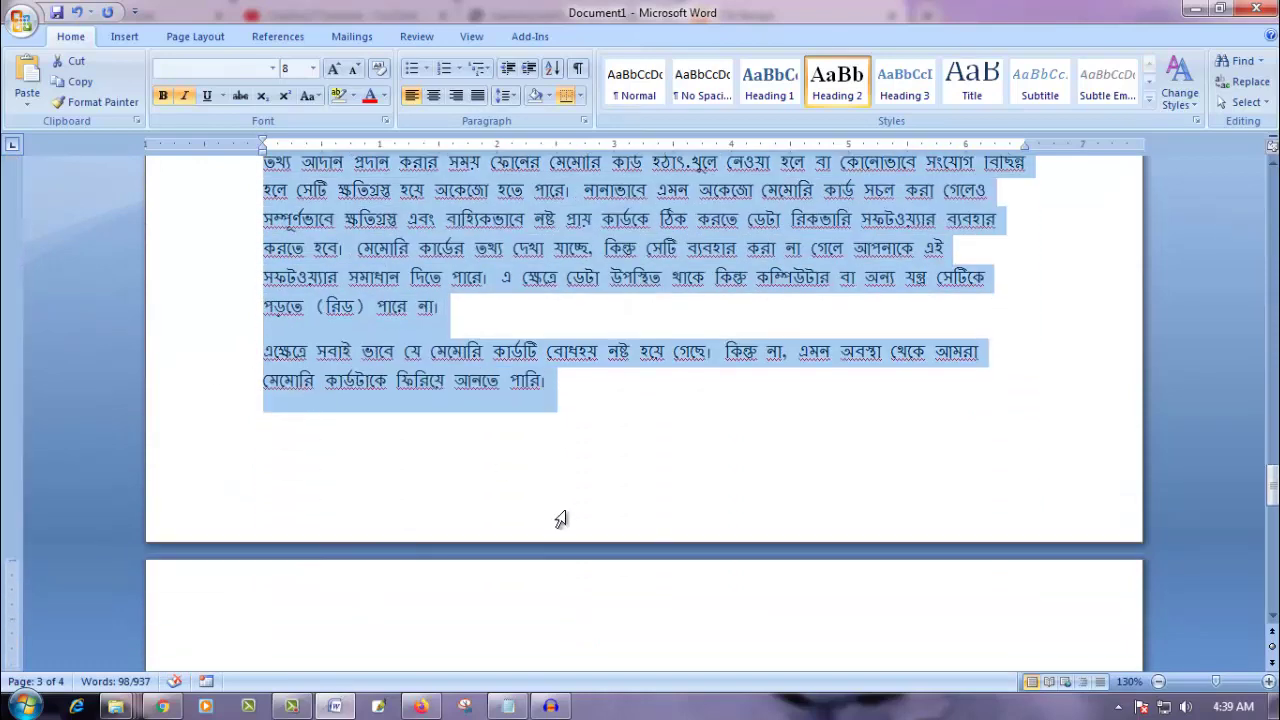
scroll(697, 459, "up", 1)
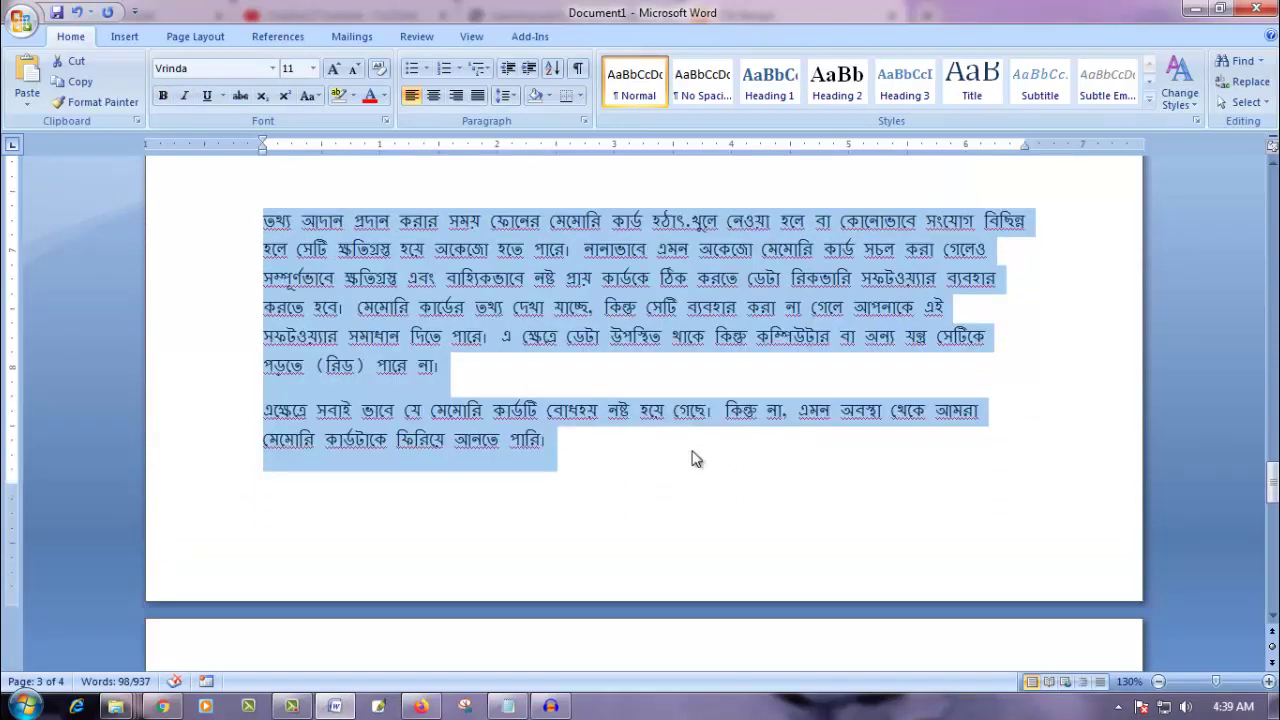
left_click(478, 336)
left_click_drag(212, 240, 264, 470)
left_click(488, 307)
Compare the green italic version with the plain copy, then minimize Word to reveal the blog.
scroll(754, 384, "up", 3)
scroll(700, 440, "up", 2)
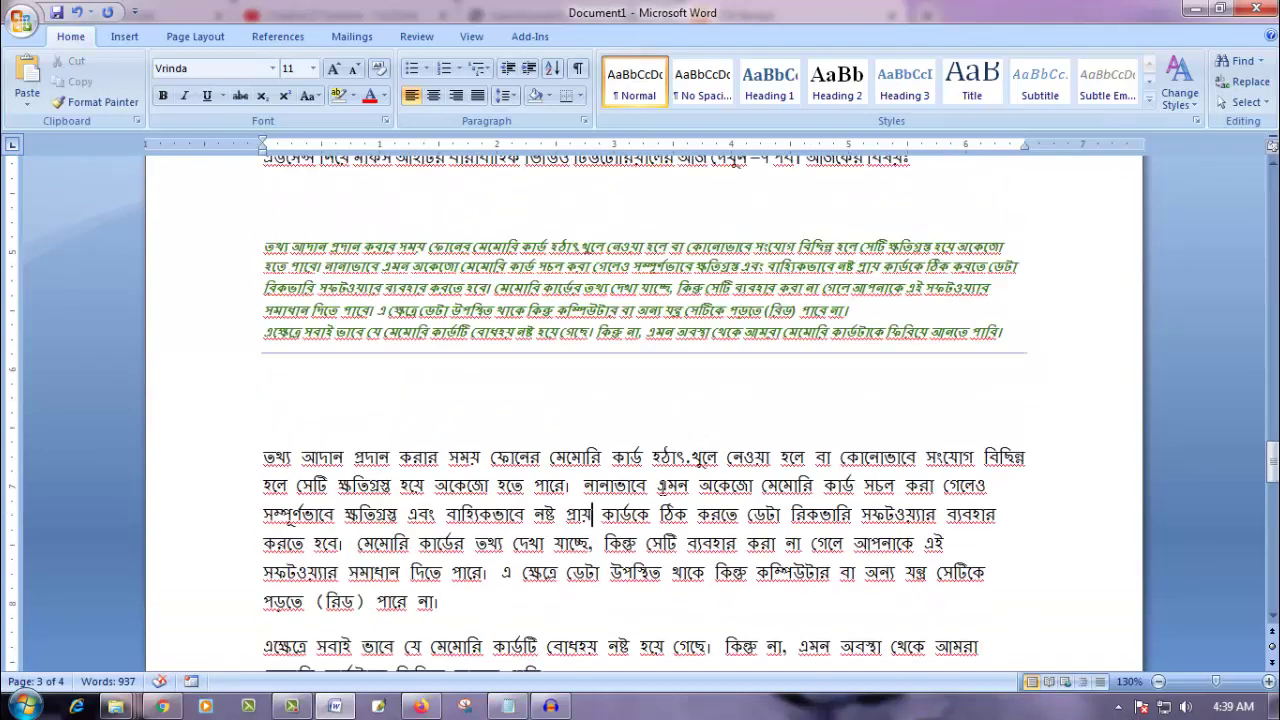
scroll(663, 494, "up", 1)
scroll(659, 488, "up", 2)
scroll(660, 488, "up", 1)
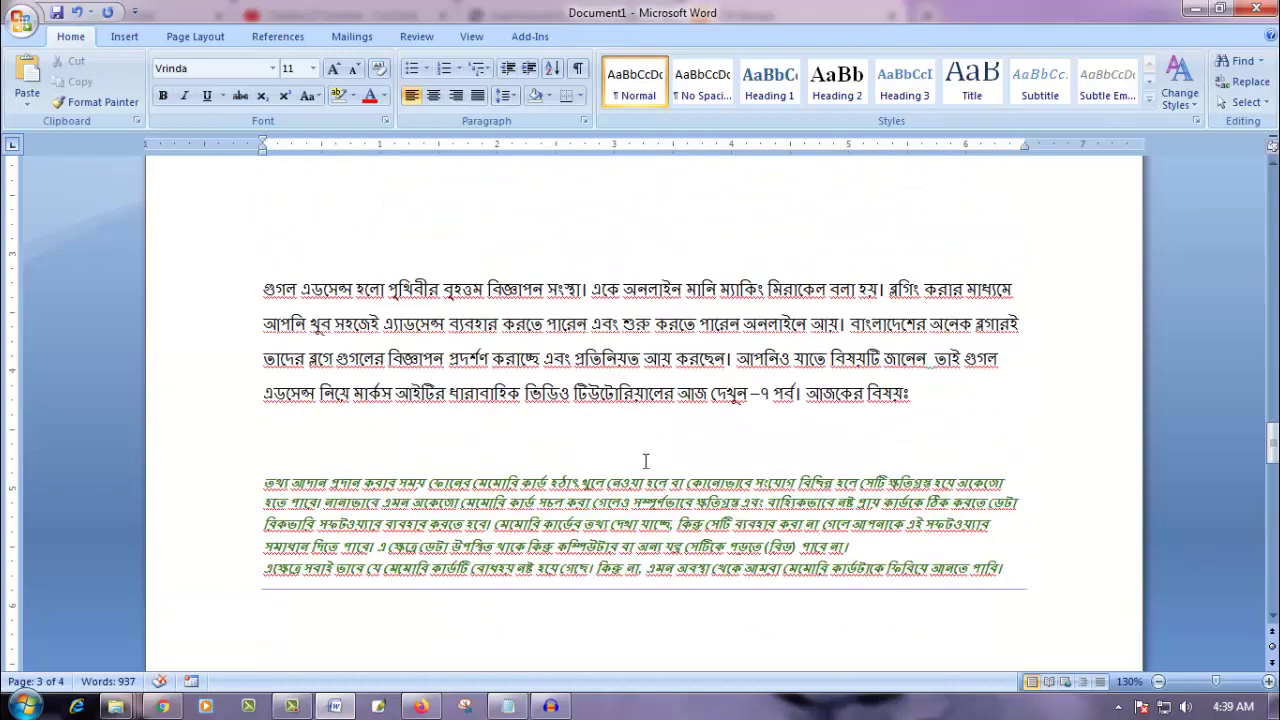
left_click(573, 482)
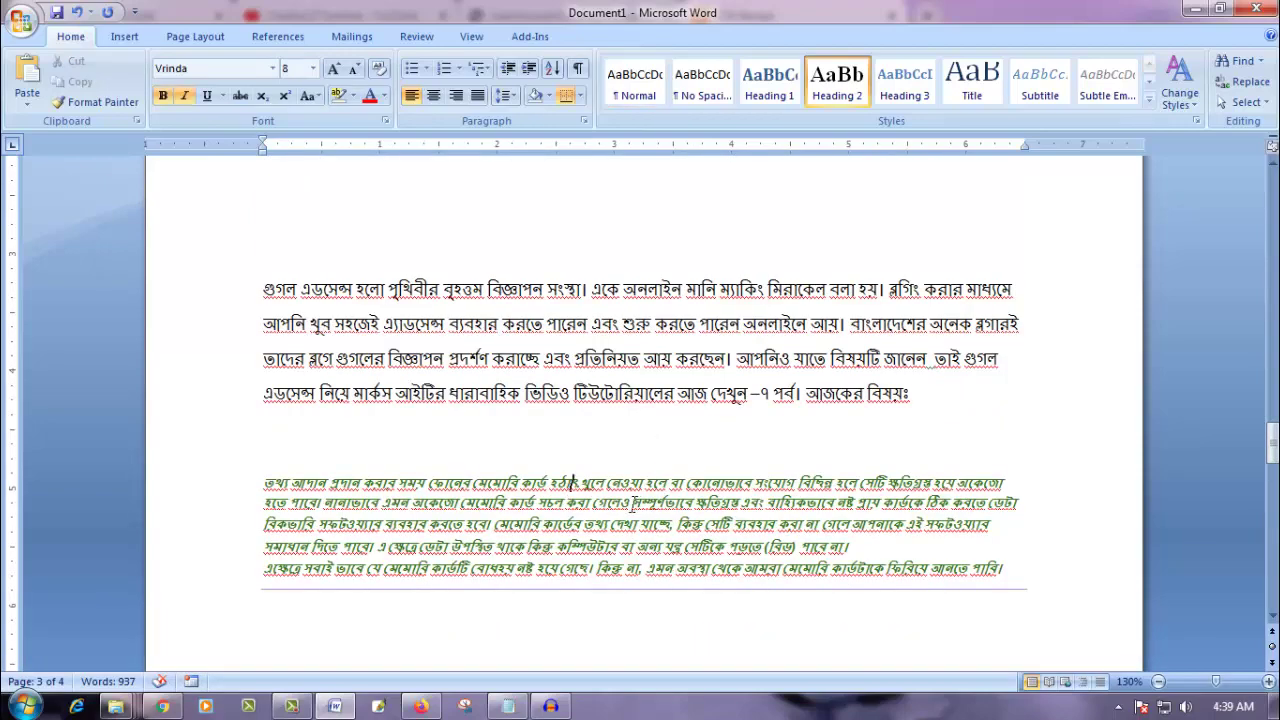
scroll(652, 538, "down", 1)
scroll(656, 522, "down", 2)
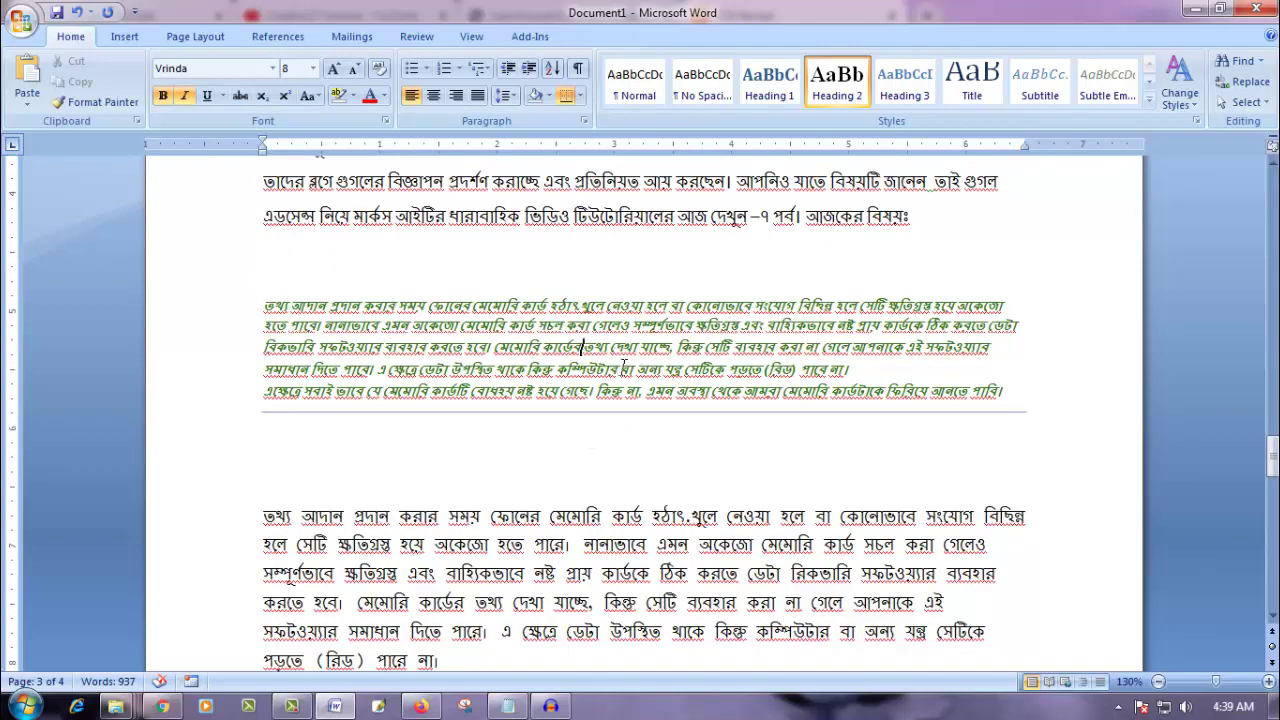
scroll(623, 366, "down", 3)
scroll(723, 494, "up", 2)
scroll(710, 420, "up", 3)
scroll(702, 382, "up", 3)
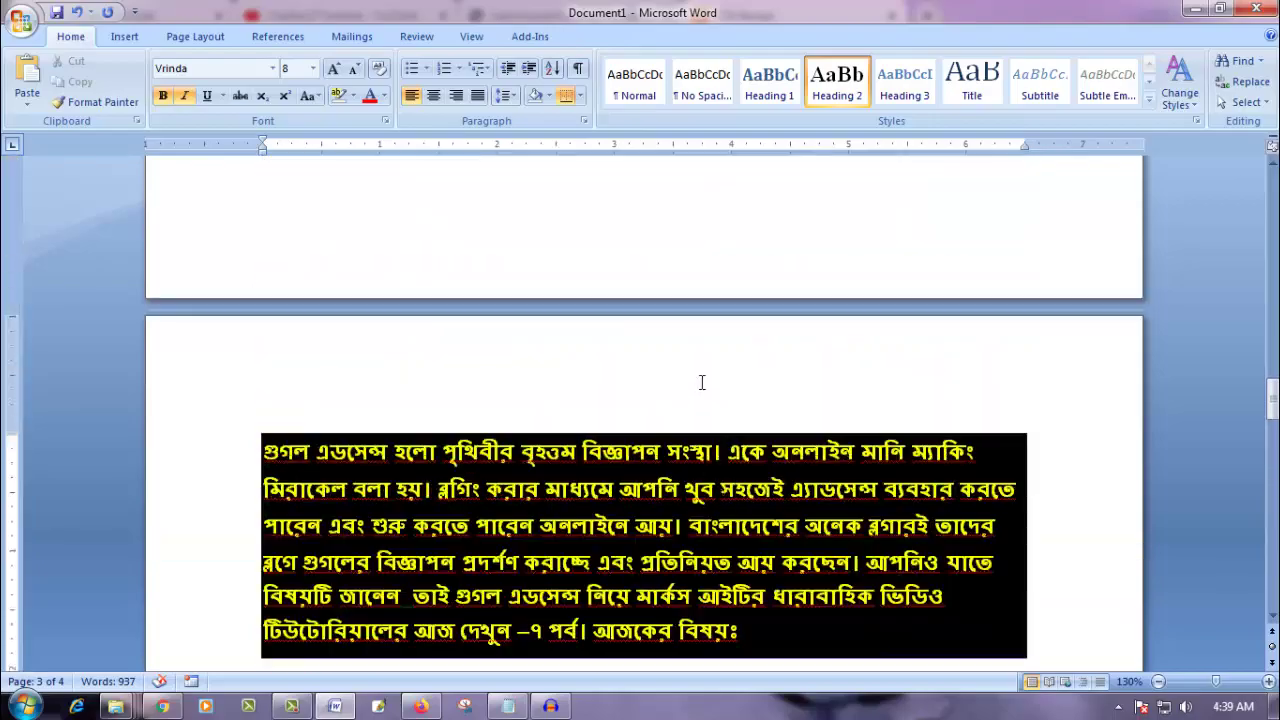
left_click(1195, 8)
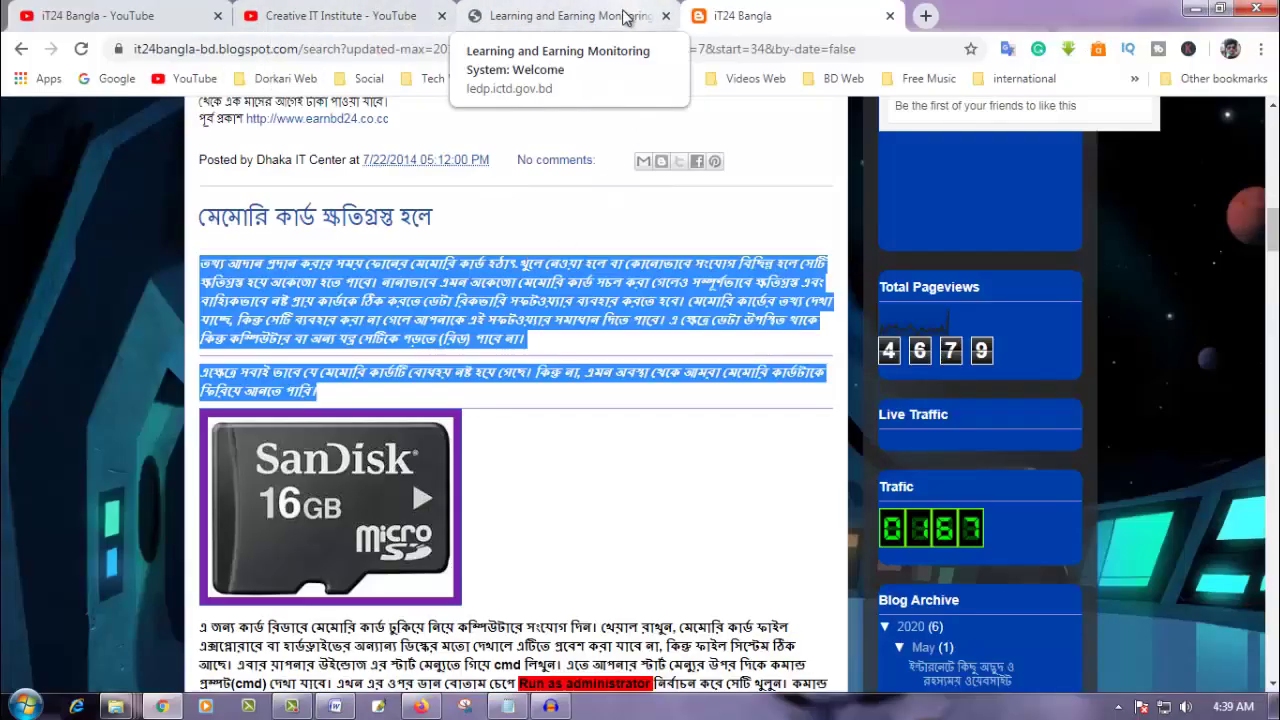
left_click(563, 20)
left_click(780, 16)
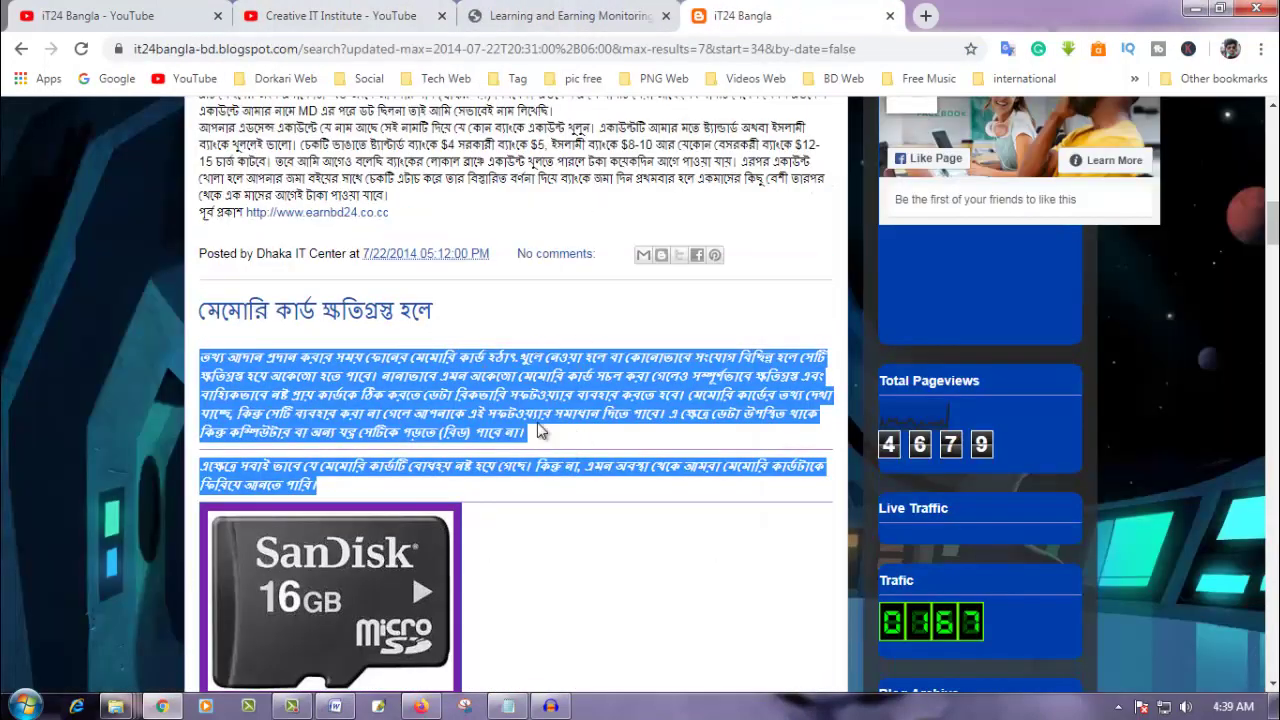
left_click(558, 436)
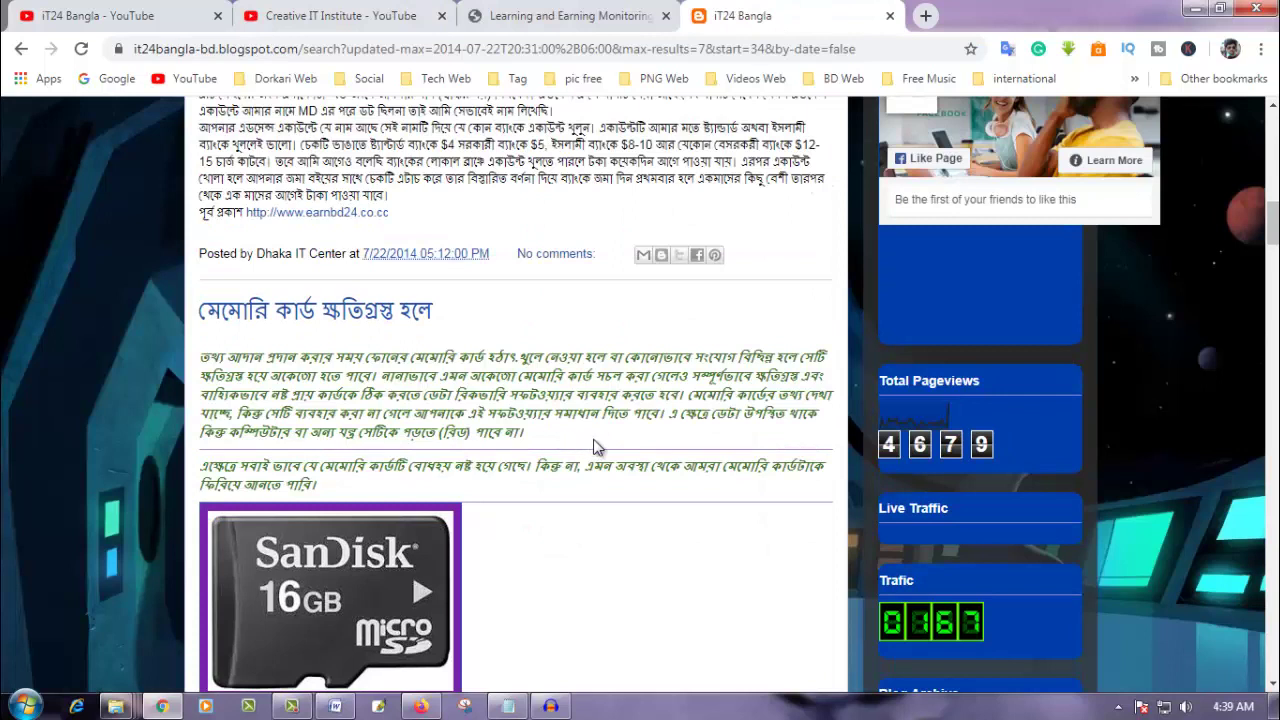